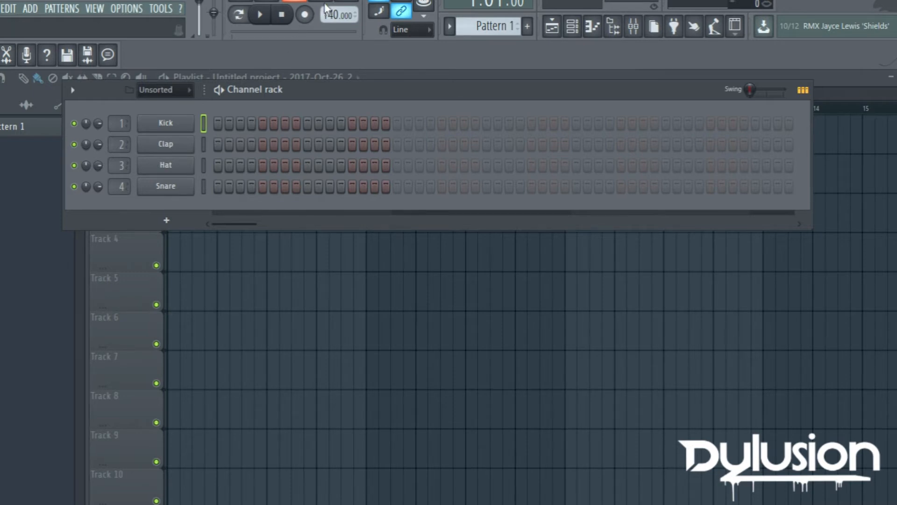
Program the drum pattern with kicks on steps 1 and 9 and a clap on step 9
left_click(220, 122)
left_click(307, 144)
left_click(308, 123)
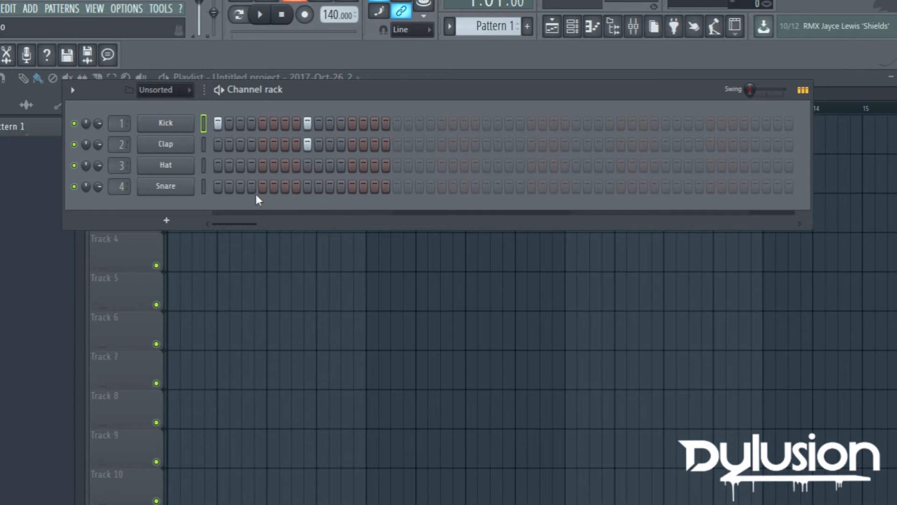
Replace the Snare channel with a Serum instrument
right_click(166, 186)
mouse_move(265, 296)
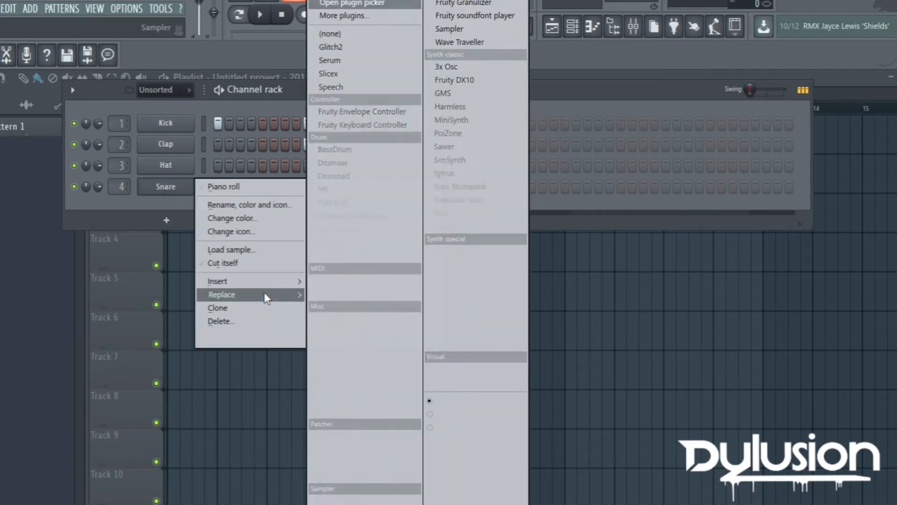
left_click(386, 63)
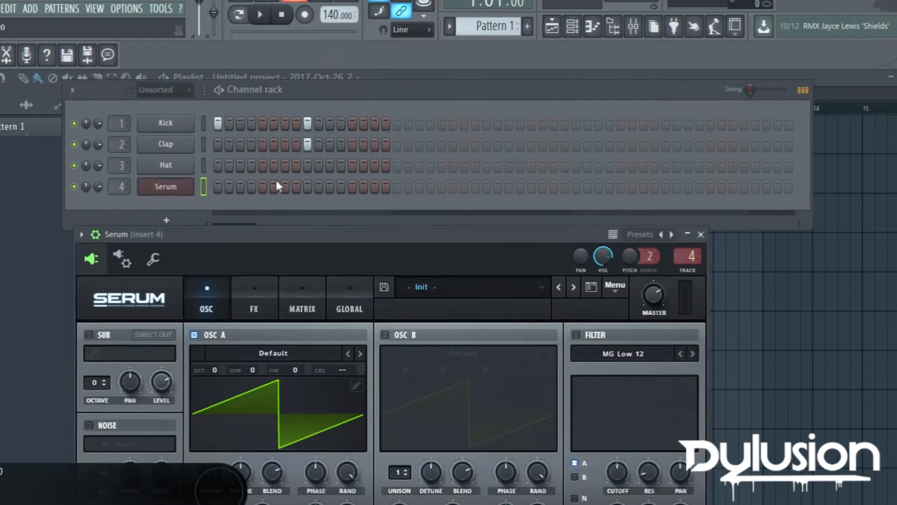
Enter an E4 note one bar long at the start of the Serum channel's piano roll
right_click(191, 186)
left_click(199, 189)
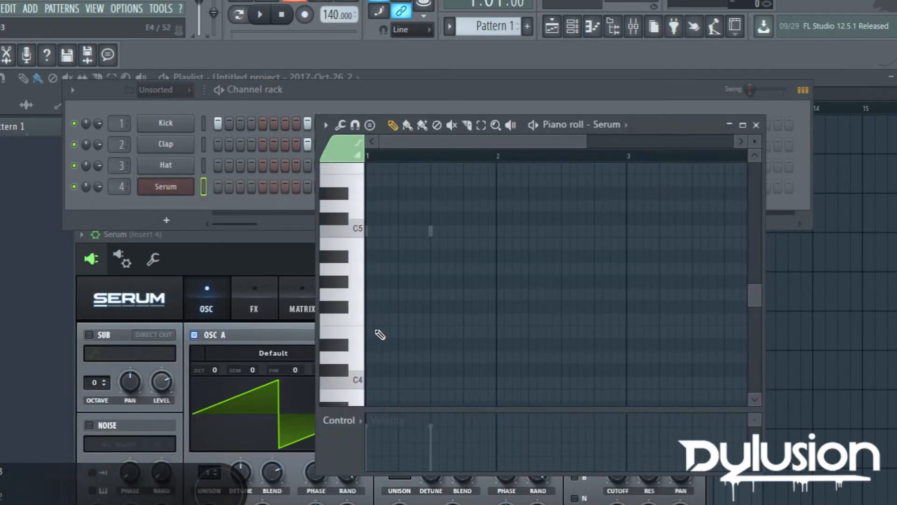
left_click(379, 332)
left_click_drag(394, 332, 495, 335)
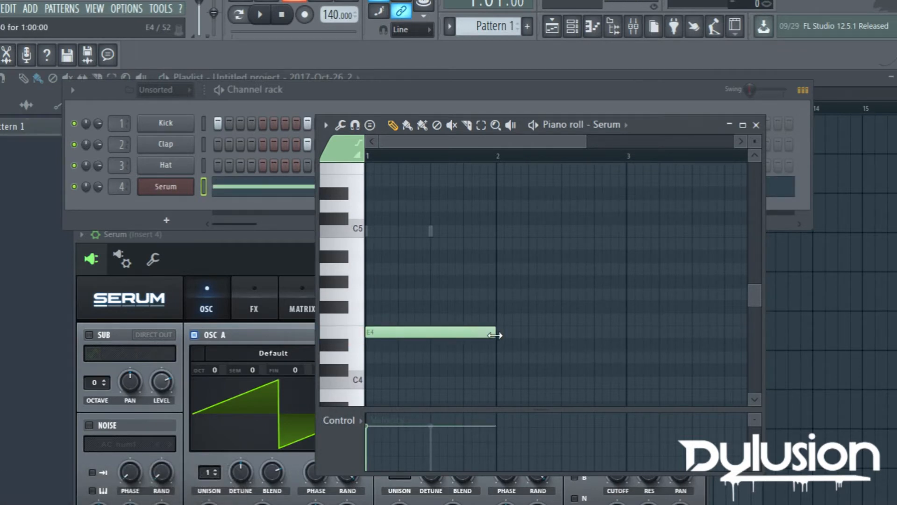
Bring the Serum plugin window to the front, detach it and move it up so that all its controls show
left_click(185, 197)
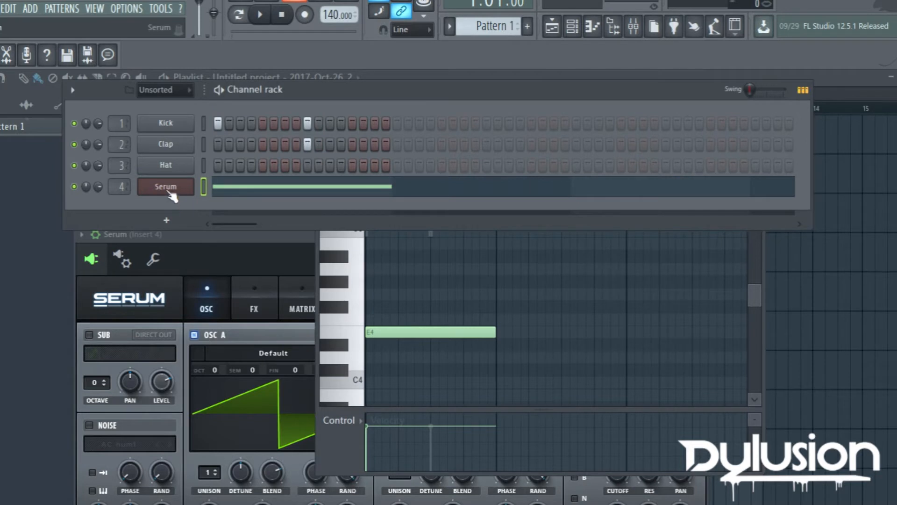
left_click(170, 193)
left_click(170, 192)
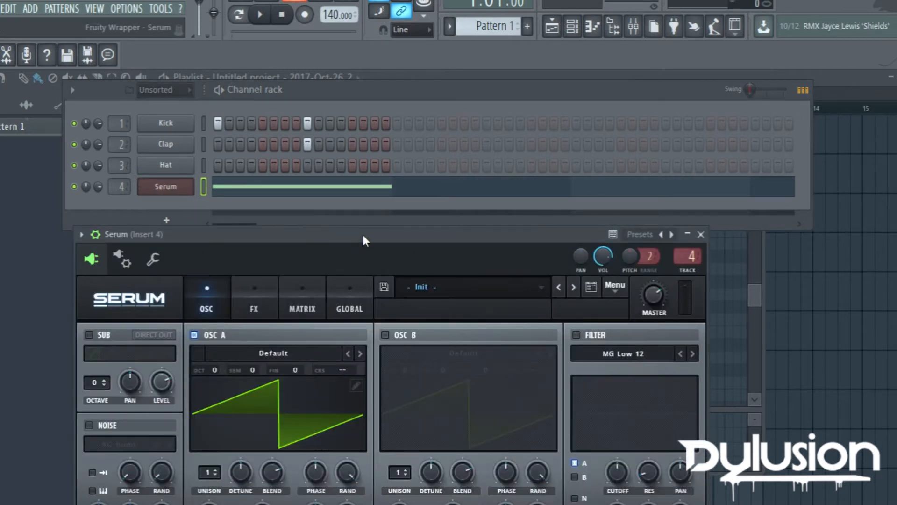
left_click_drag(363, 241, 411, 96)
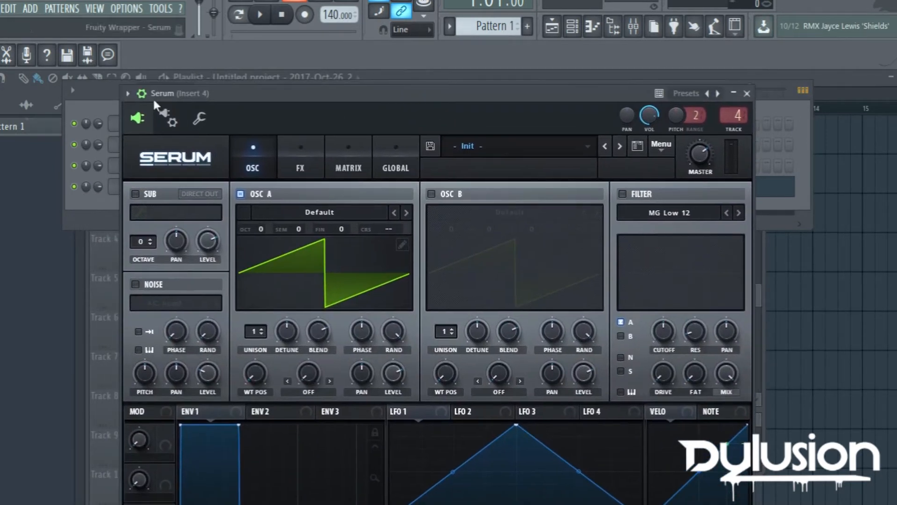
left_click(127, 93)
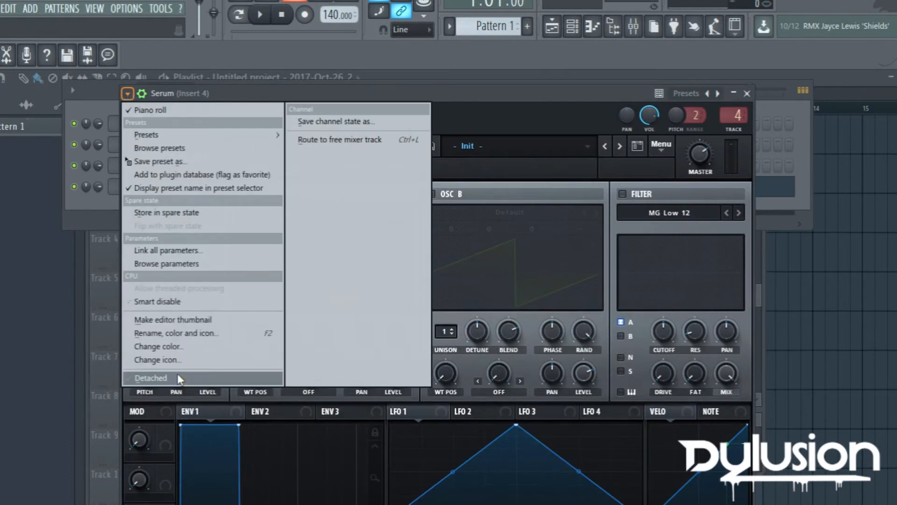
left_click(178, 378)
left_click_drag(400, 94, 402, 0)
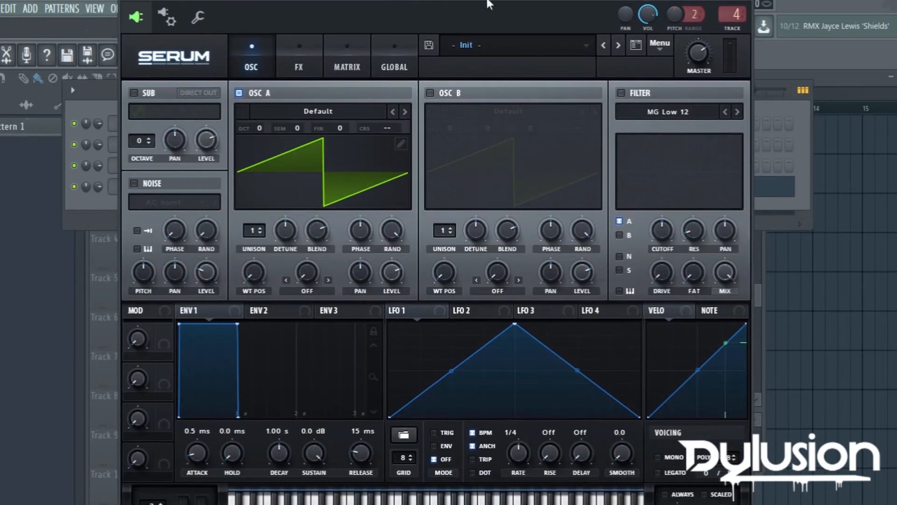
Load the Digital wavetable Dist Bass Dropper into oscillator A and set its octave to -2
left_click(349, 109)
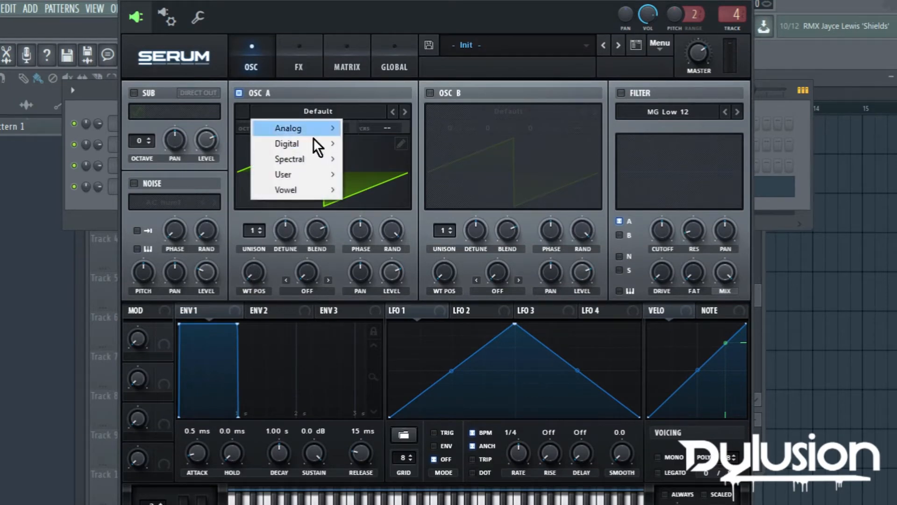
mouse_move(310, 142)
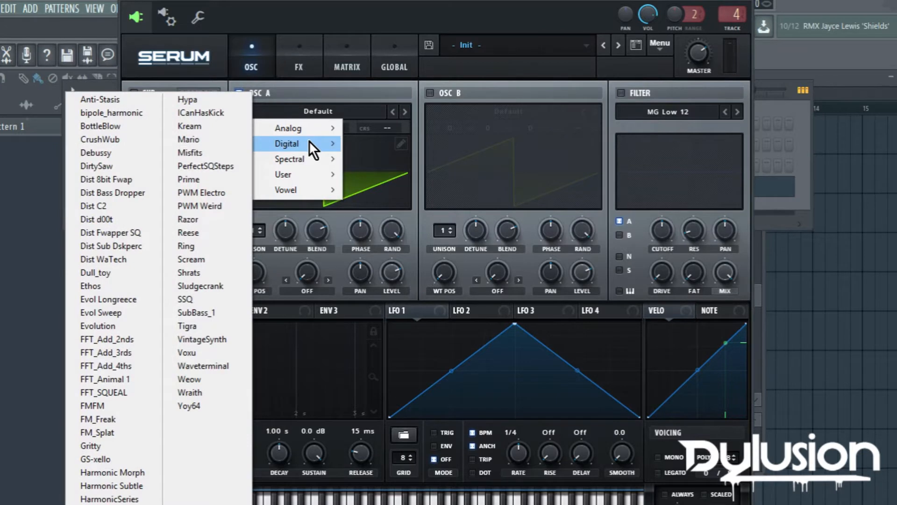
left_click(141, 195)
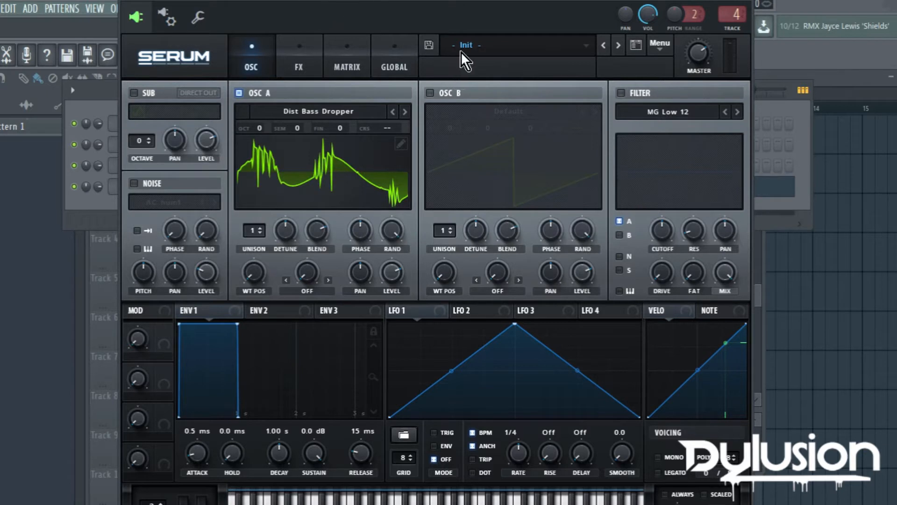
left_click_drag(392, 7, 550, 16)
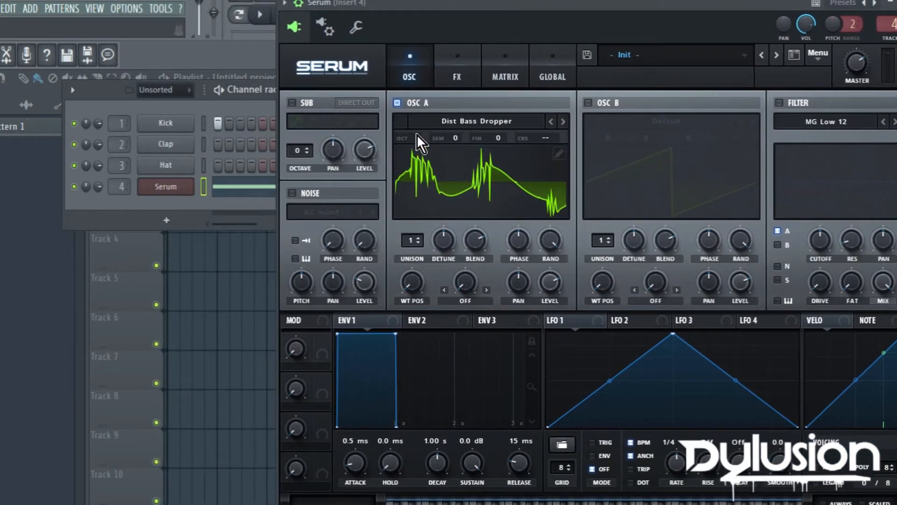
left_click_drag(417, 134, 423, 167)
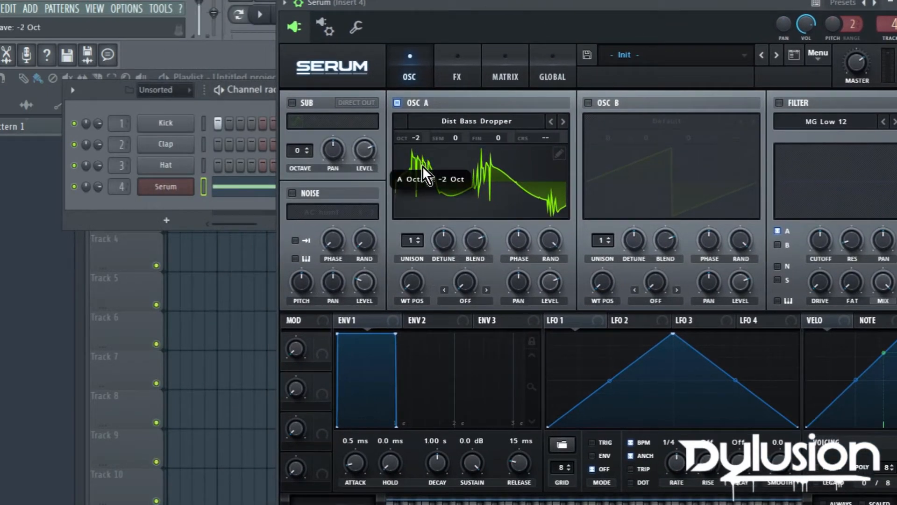
left_click_drag(425, 5, 428, 11)
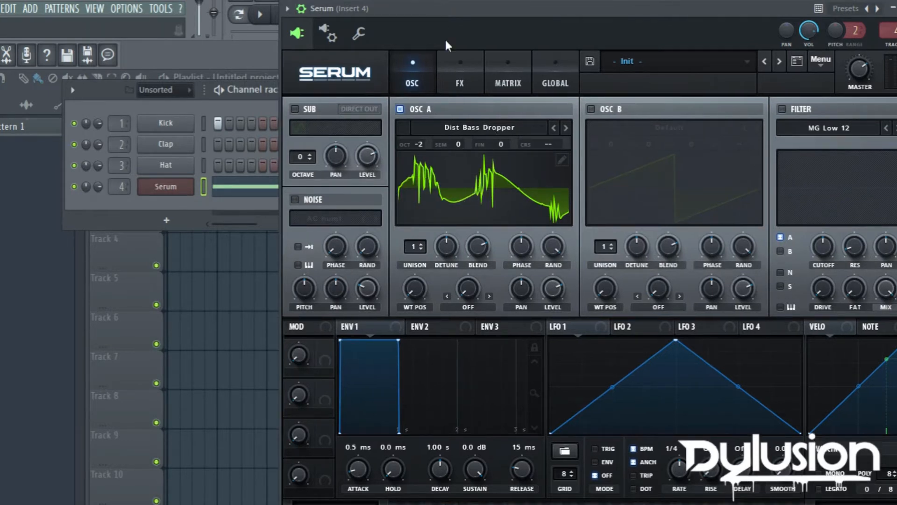
Audition the patch with a few notes and sweep oscillator A's wavetable position up to 256 and back to 1
key("z")
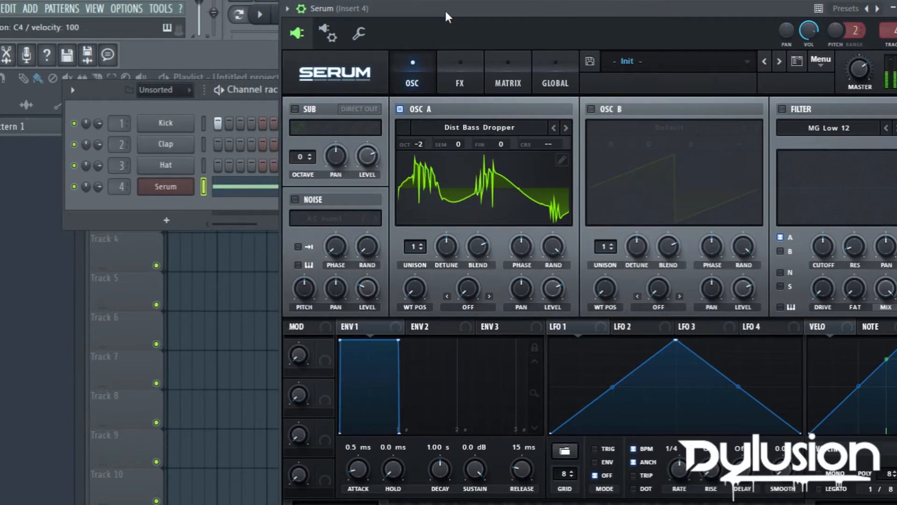
key("z")
key("d")
key("z")
key("g")
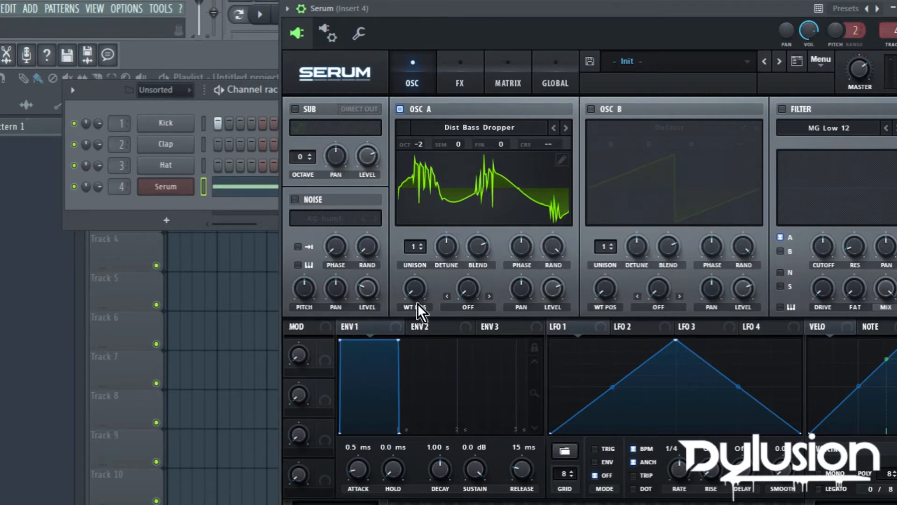
left_click_drag(418, 291, 481, 137)
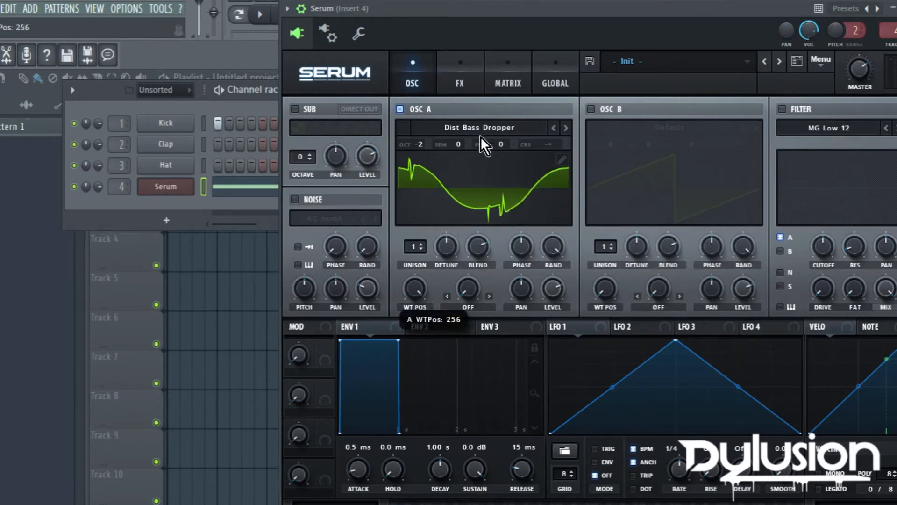
left_click_drag(497, 198, 410, 344)
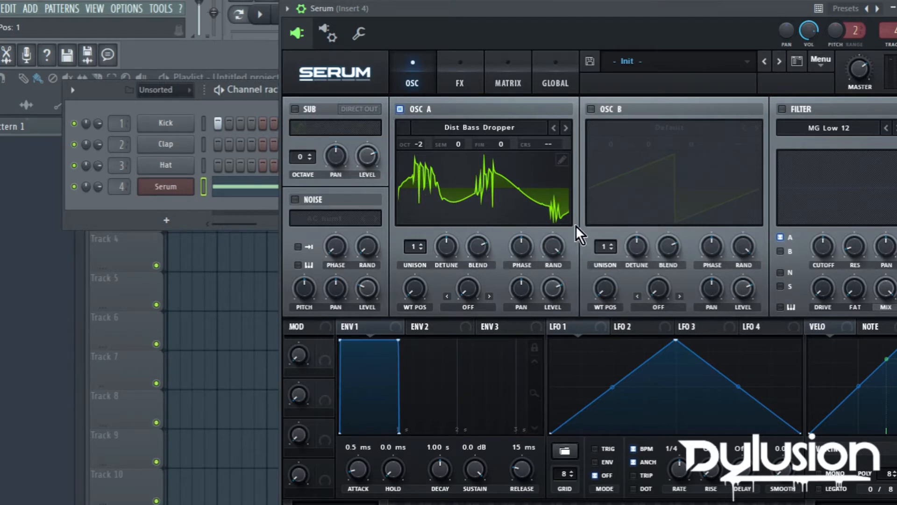
Enable oscillator B, turn its level down and set oscillator A's warp mode to FM (from B)
left_click(591, 109)
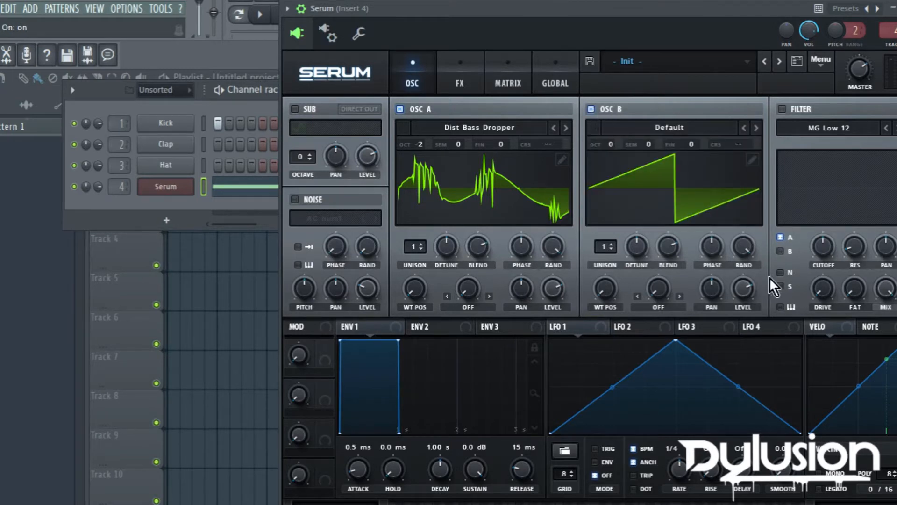
mouse_move(747, 288)
left_click_drag(746, 288, 746, 327)
left_click(476, 308)
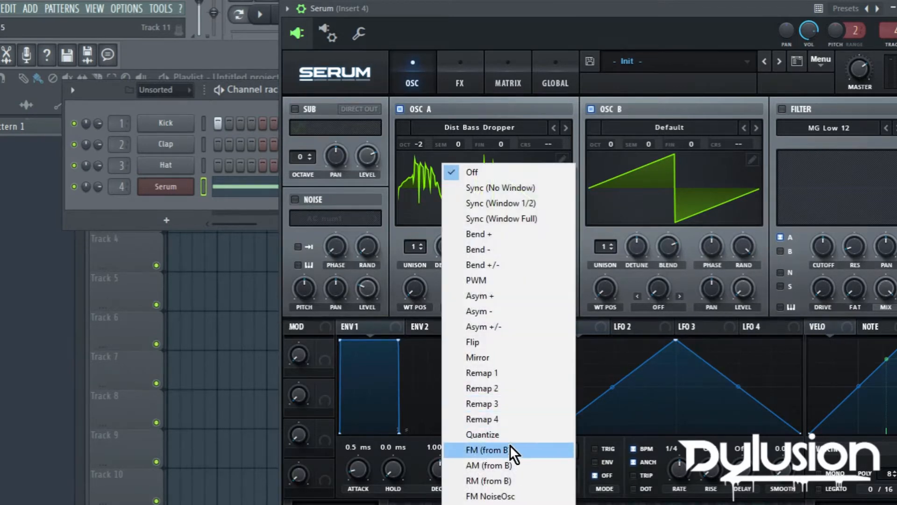
left_click(511, 449)
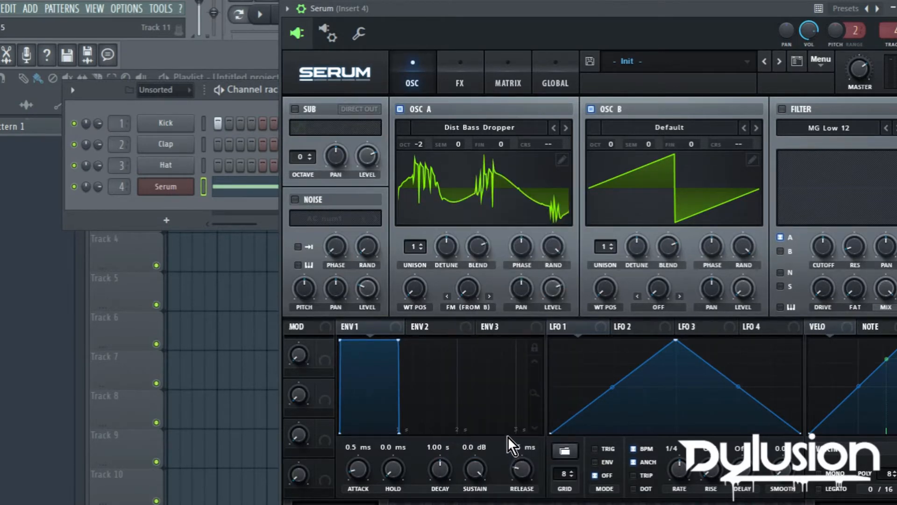
Assign LFO 1 to oscillator A's FM warp amount and set the warp to 50%
mouse_move(588, 327)
left_click_drag(466, 288, 450, 329)
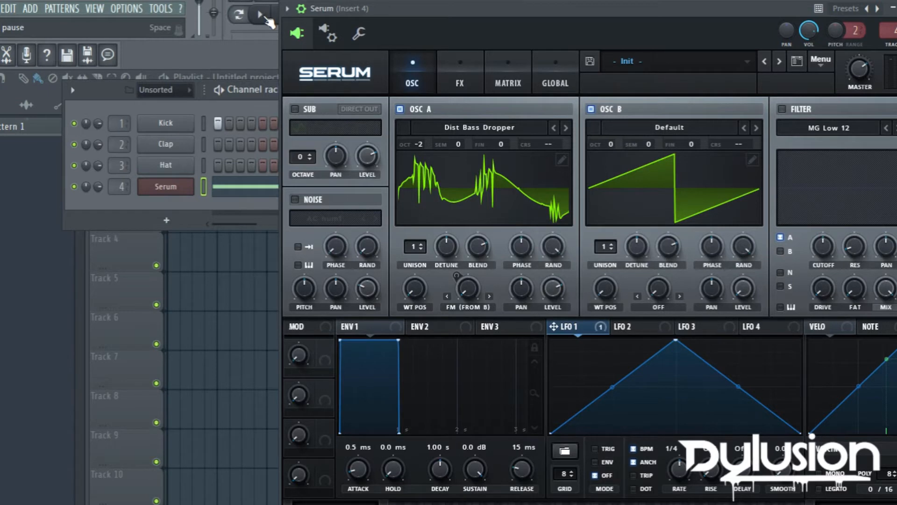
left_click_drag(473, 290, 459, 191)
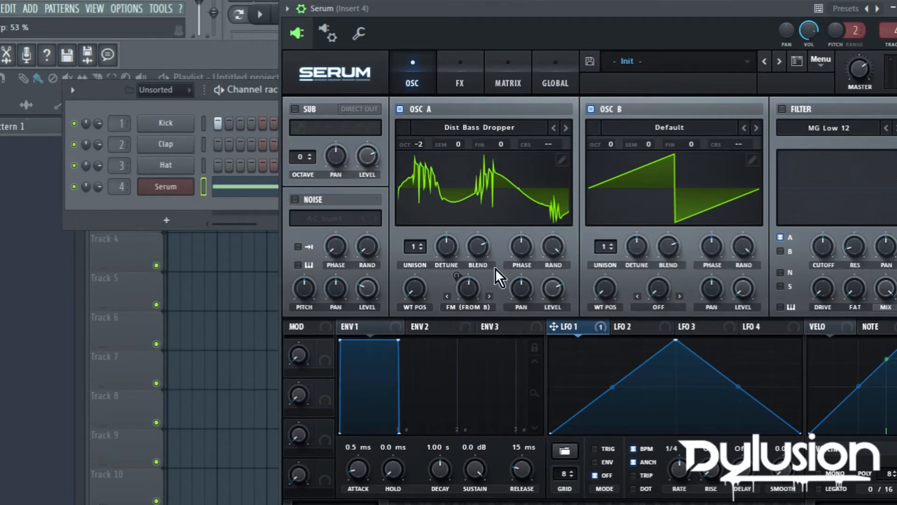
double_click(473, 288)
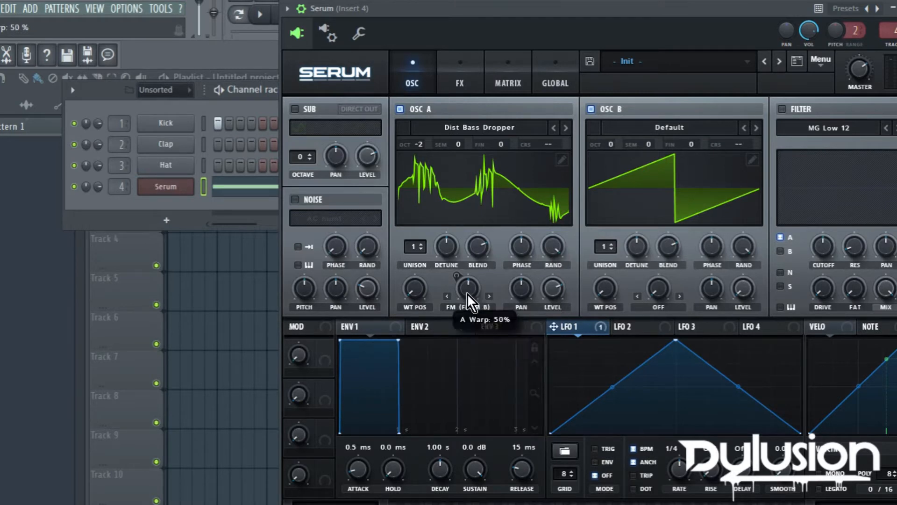
Start playback in pattern mode and set oscillator A's FM warp to about 30% while listening
left_click(264, 20)
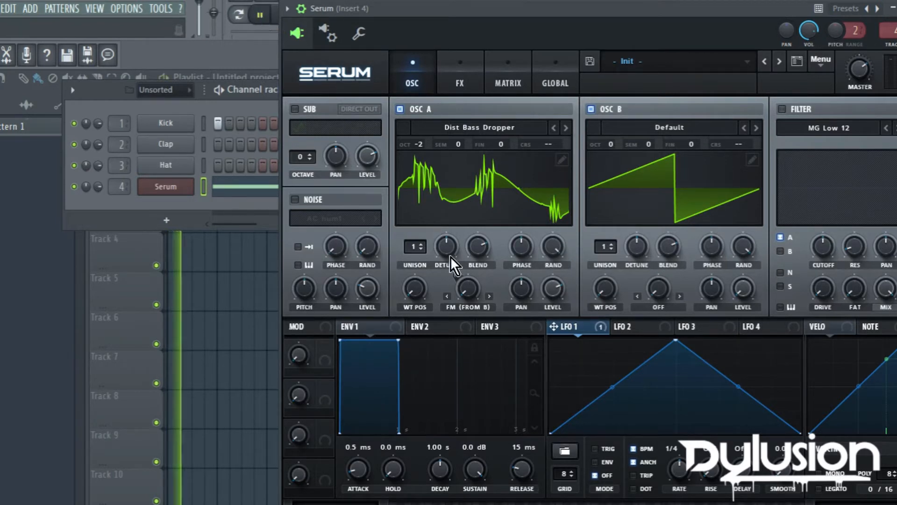
left_click_drag(475, 286, 481, 251)
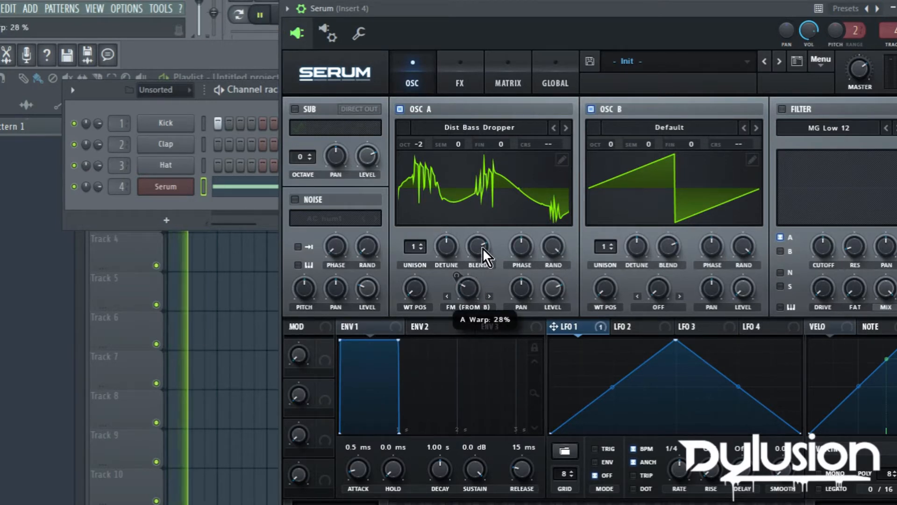
left_click(239, 19)
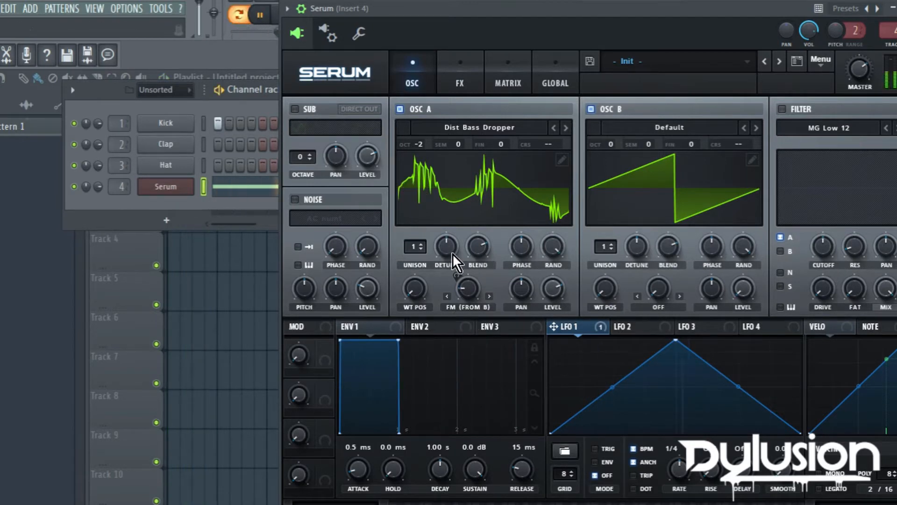
mouse_move(479, 292)
left_mouse_down()
mouse_move(486, 266)
mouse_move(480, 322)
mouse_move(476, 283)
mouse_move(457, 268)
mouse_move(461, 256)
mouse_move(470, 305)
left_mouse_up()
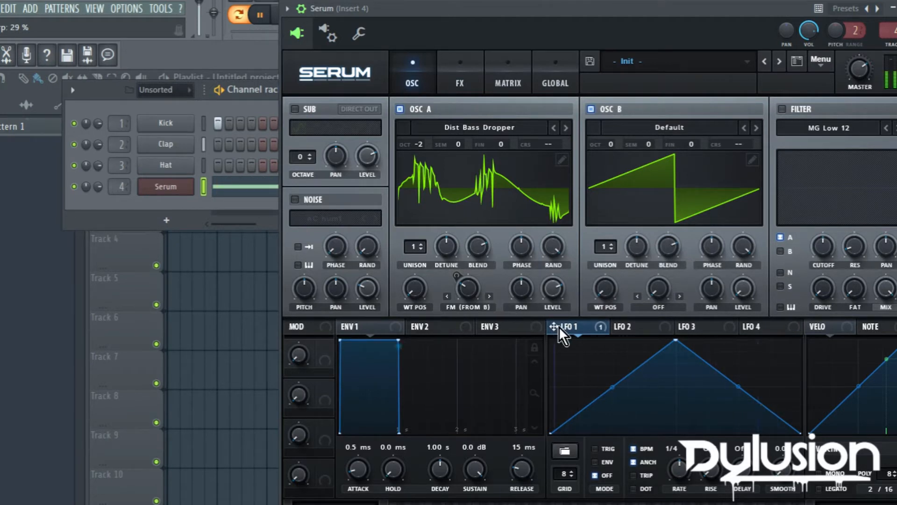
Remove all modulators from oscillator A's warp and reassign LFO 1 to it with a modulation amount of 10
right_click(457, 274)
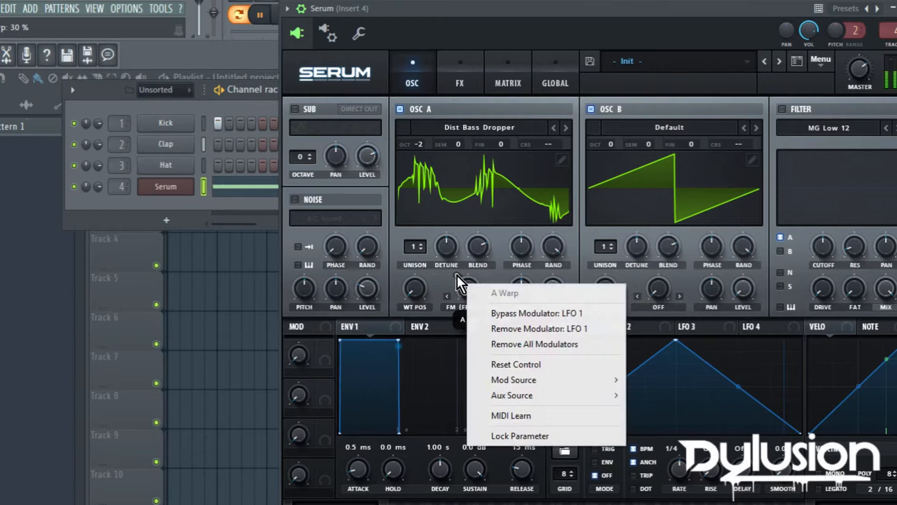
left_click(529, 343)
left_click_drag(455, 275, 447, 315)
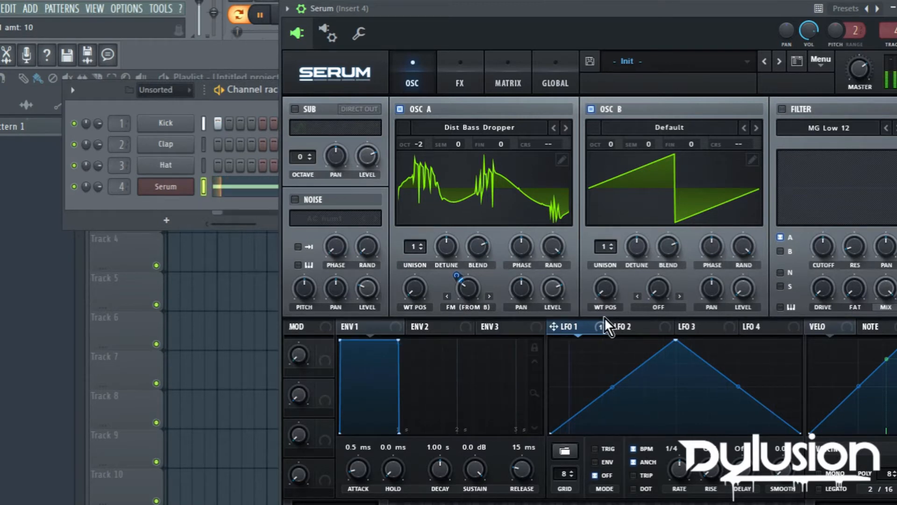
Modulate oscillator A's level with LFO 1 and set Serum's master volume to 76%
mouse_move(556, 292)
mouse_move(556, 293)
left_mouse_down()
mouse_move(551, 357)
mouse_move(565, 341)
mouse_move(546, 288)
mouse_move(553, 285)
mouse_move(545, 300)
left_mouse_up()
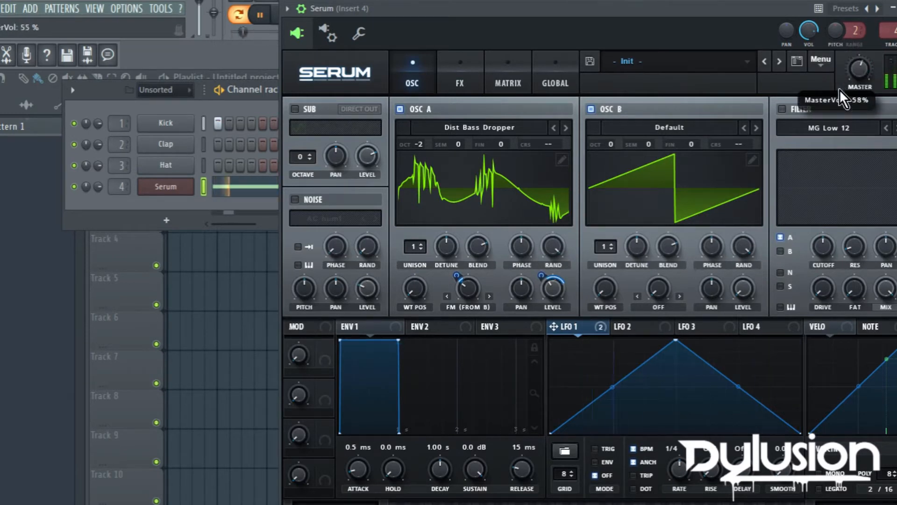
left_click_drag(840, 89, 840, 56)
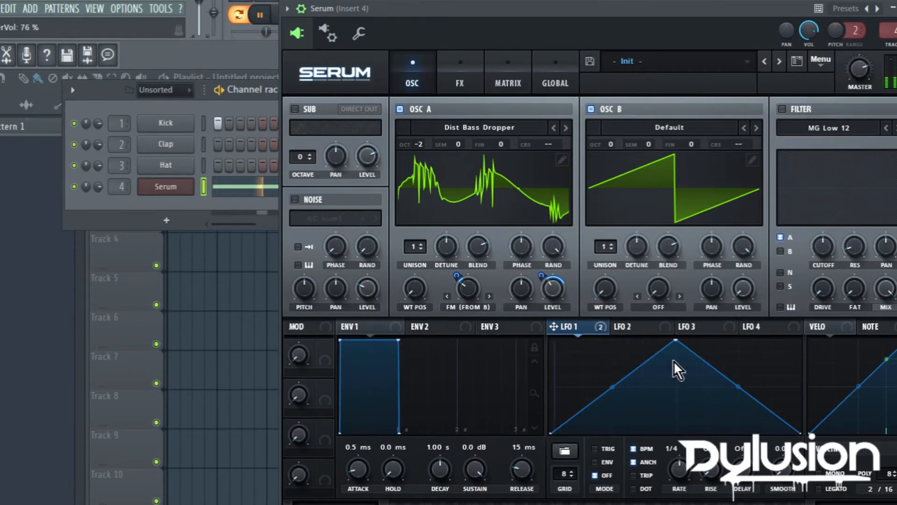
Reshape LFO 1 in Trig mode with an early peak, a curved decay to a mid-cycle baseline point and a second peak, at rate 1/2
left_click_drag(675, 340, 582, 307)
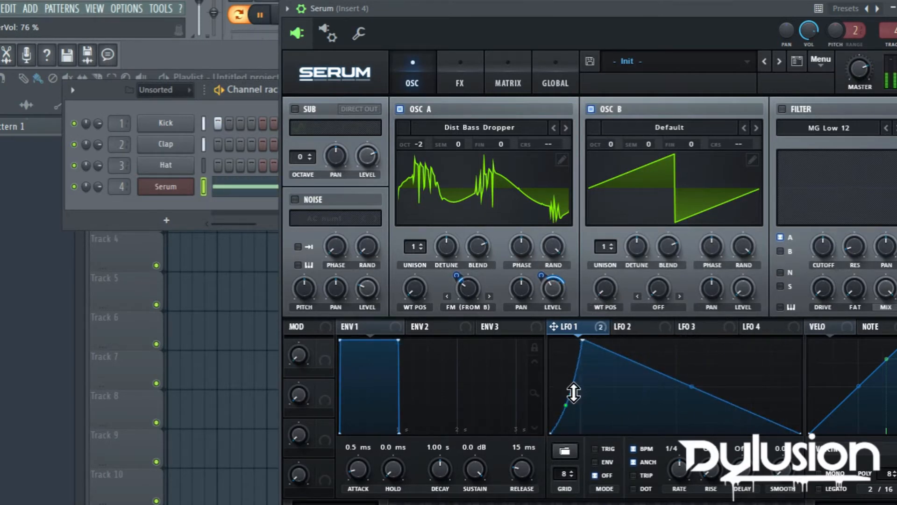
left_click_drag(693, 388, 691, 374)
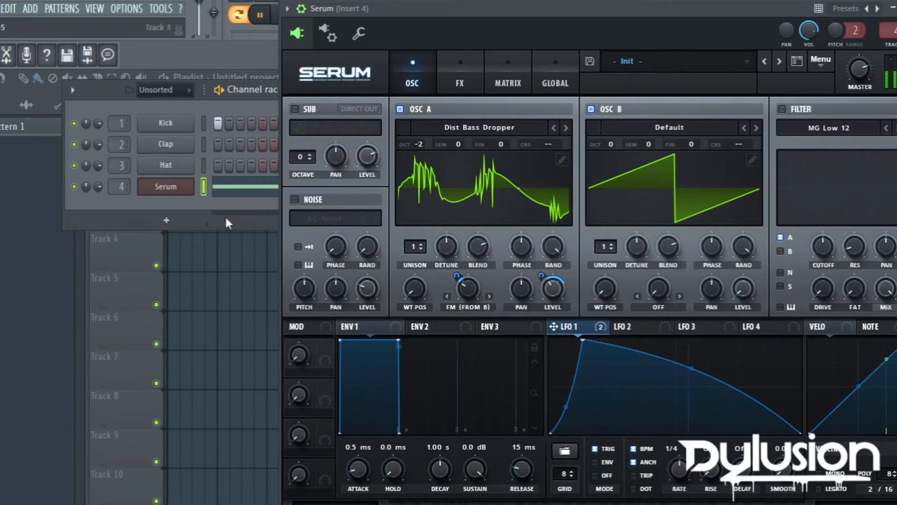
double_click(674, 434)
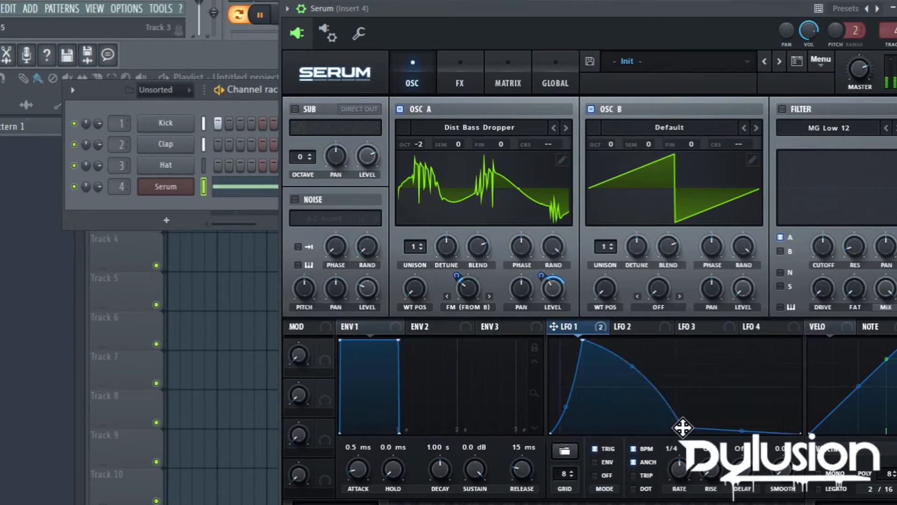
double_click(736, 384)
left_click_drag(735, 381, 720, 341)
left_click_drag(681, 464, 680, 473)
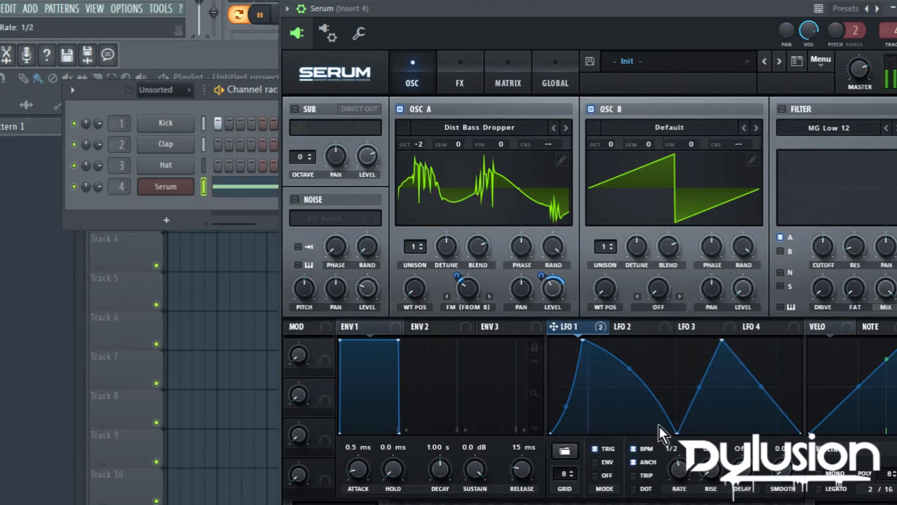
Add a baseline point and a third peak to LFO 1 so its second half has two narrow triangles
double_click(727, 411)
left_click_drag(728, 411, 743, 436)
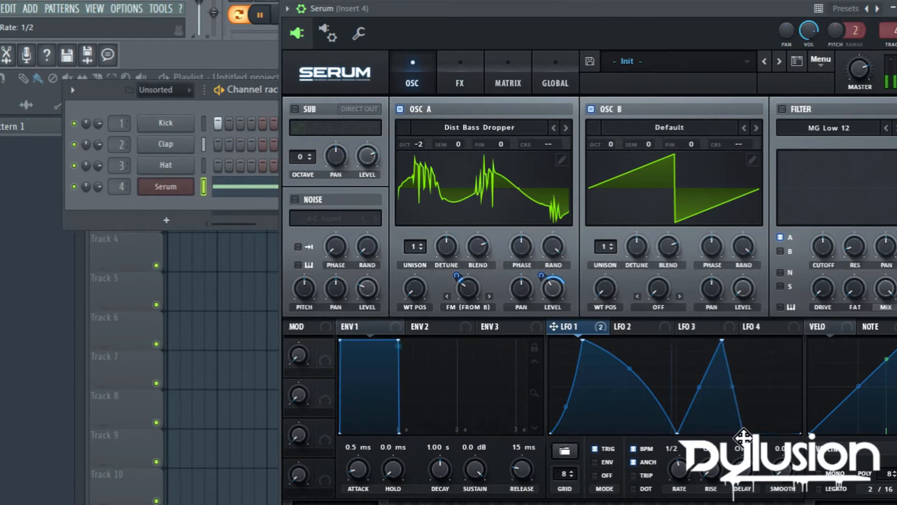
double_click(759, 405)
left_click_drag(759, 405, 709, 323)
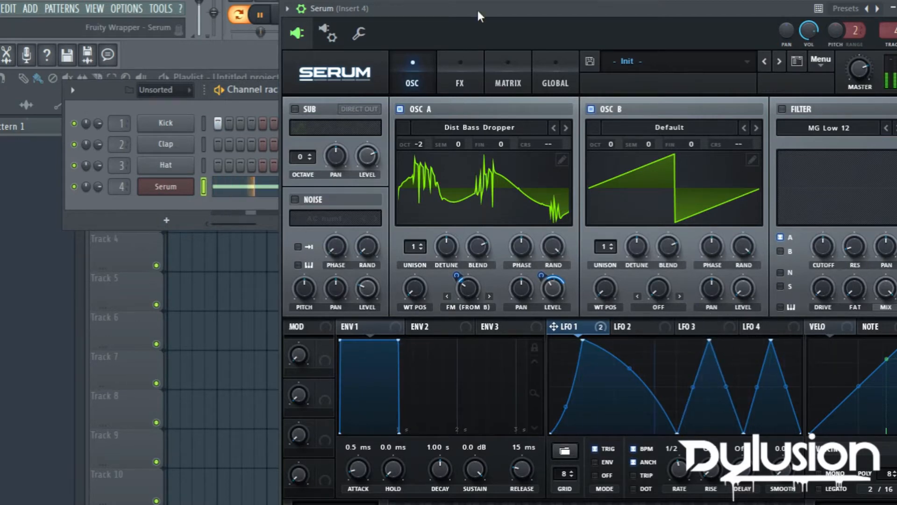
left_click_drag(478, 9, 501, 8)
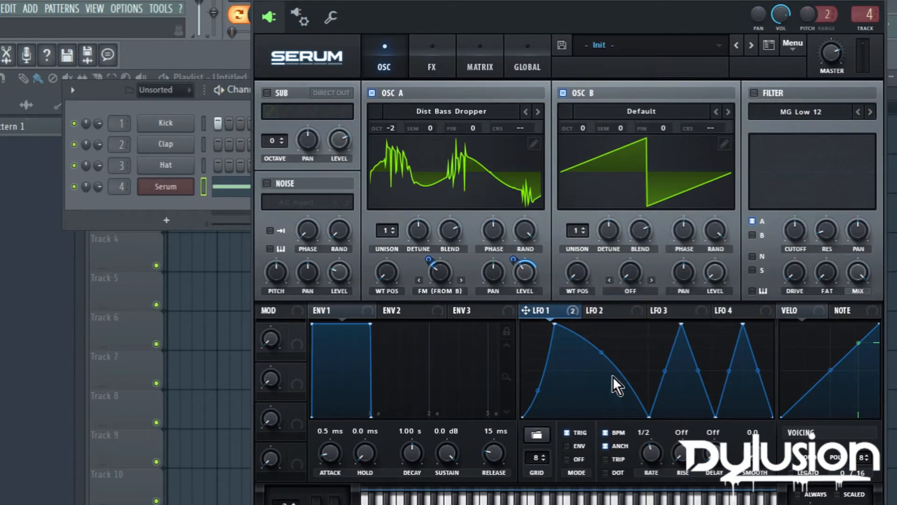
right_click(649, 416)
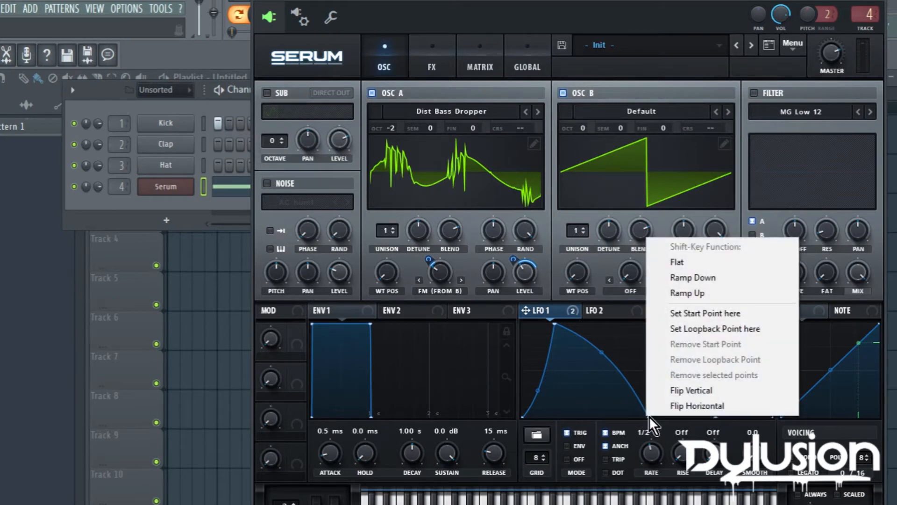
left_click(683, 333)
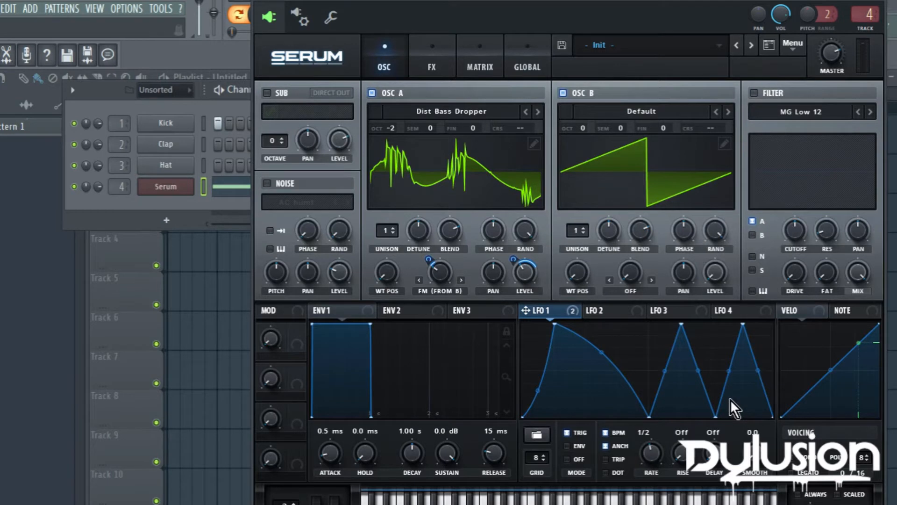
right_click(191, 190)
left_click(196, 189)
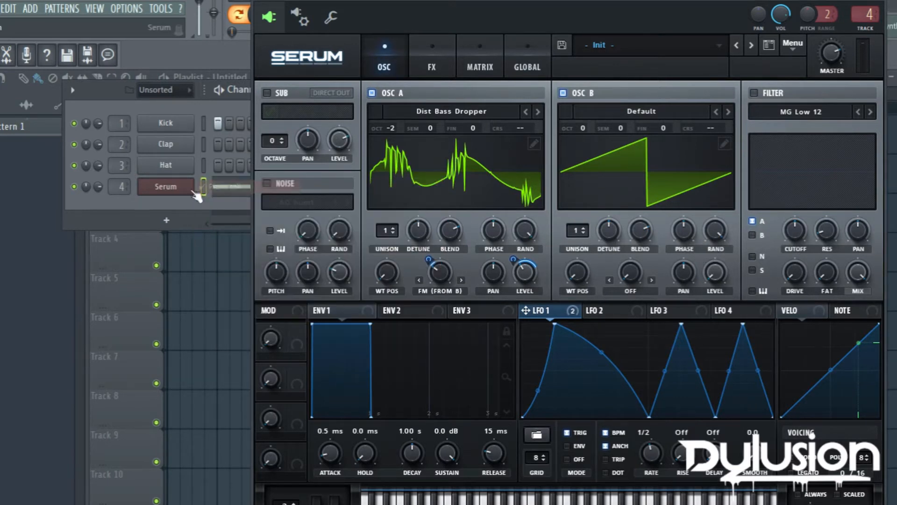
right_click(193, 189)
left_click(202, 189)
right_click(187, 195)
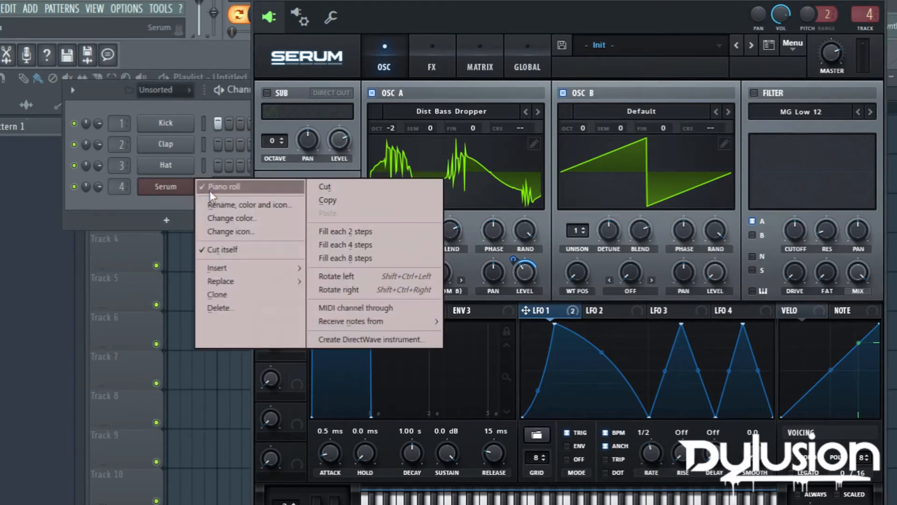
left_click(190, 192)
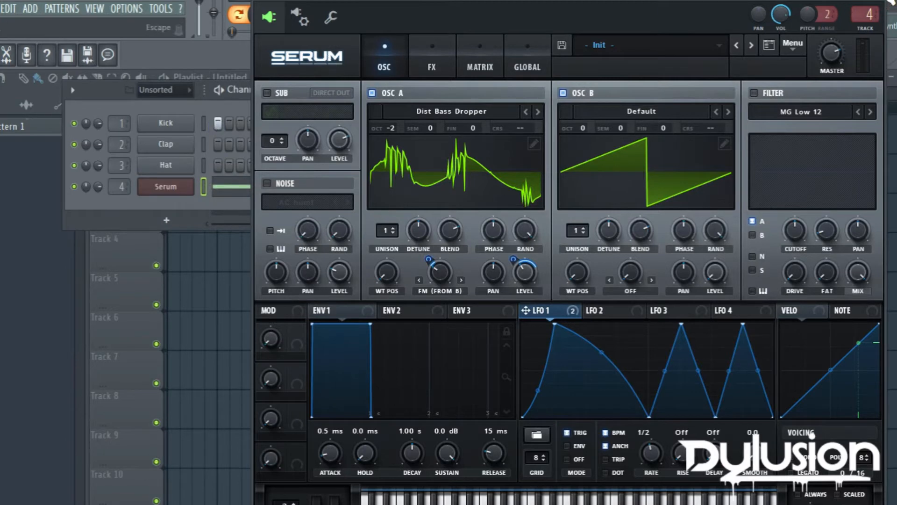
Open the Serum channel's piano roll, shorten the E4 note to a quarter of the bar and play it back
left_click(890, 1)
left_click(567, 33)
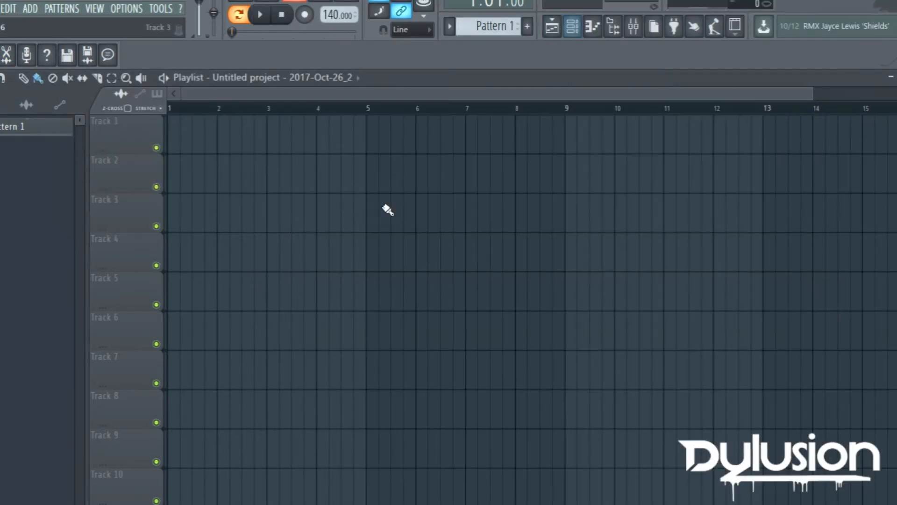
left_click(592, 26)
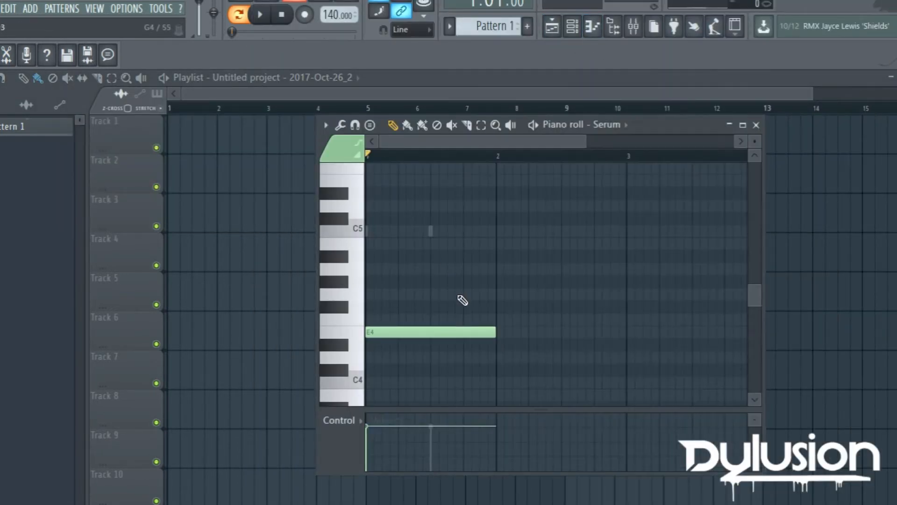
left_click_drag(473, 338, 397, 338)
key("space")
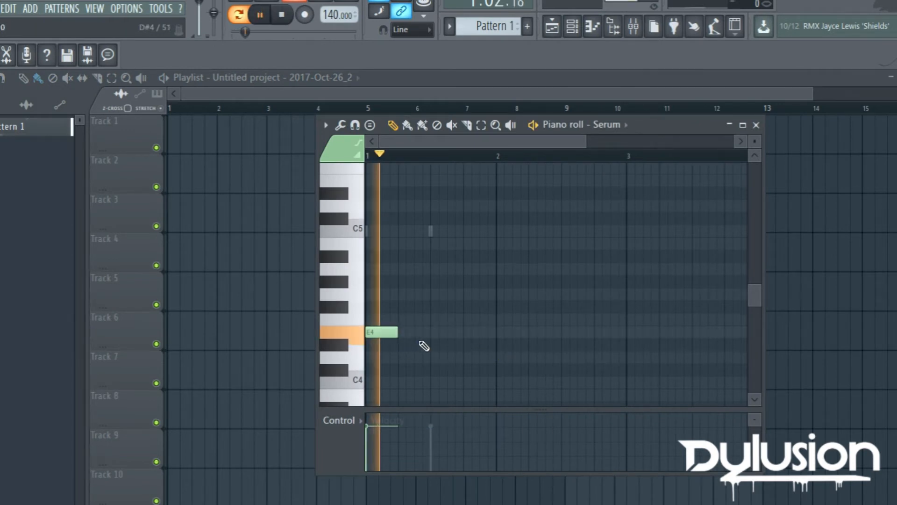
key("space")
Add a second quarter-bar E4 note and an F4 note filling the second half of the bar, auditioning the pattern
left_click(409, 335)
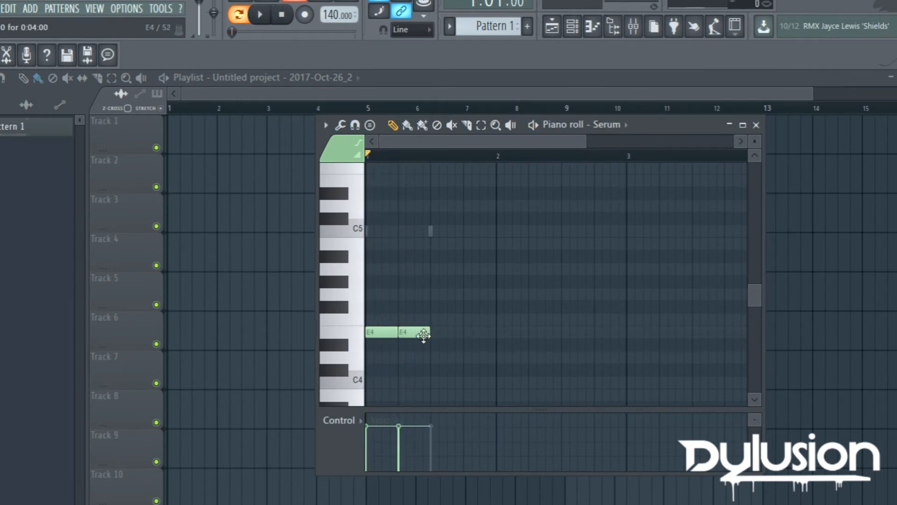
key("space")
left_click(435, 321)
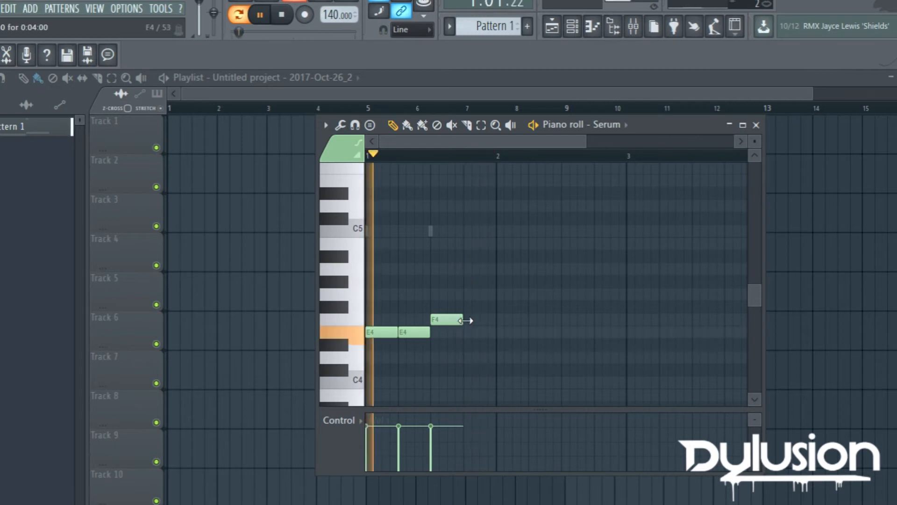
left_click_drag(467, 320, 493, 317)
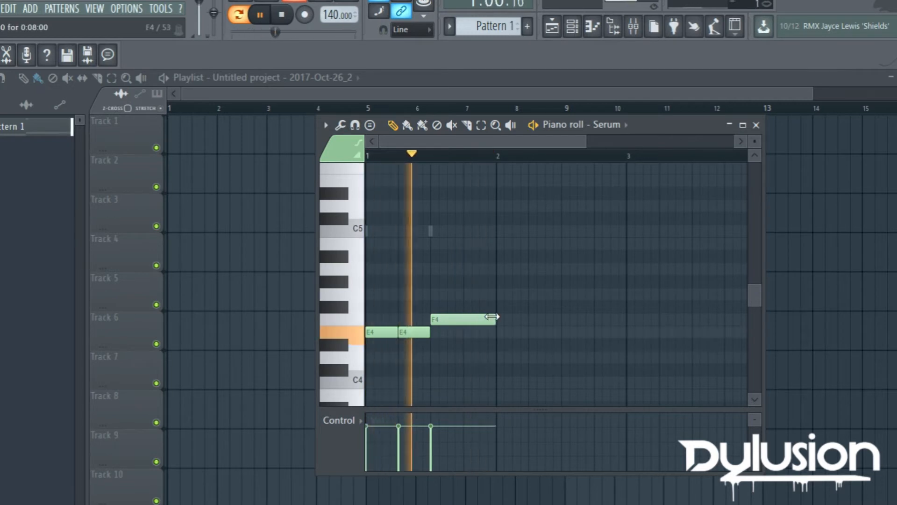
Route the Kick channel to mixer track 3 in the channel rack and play the pattern
left_click(572, 26)
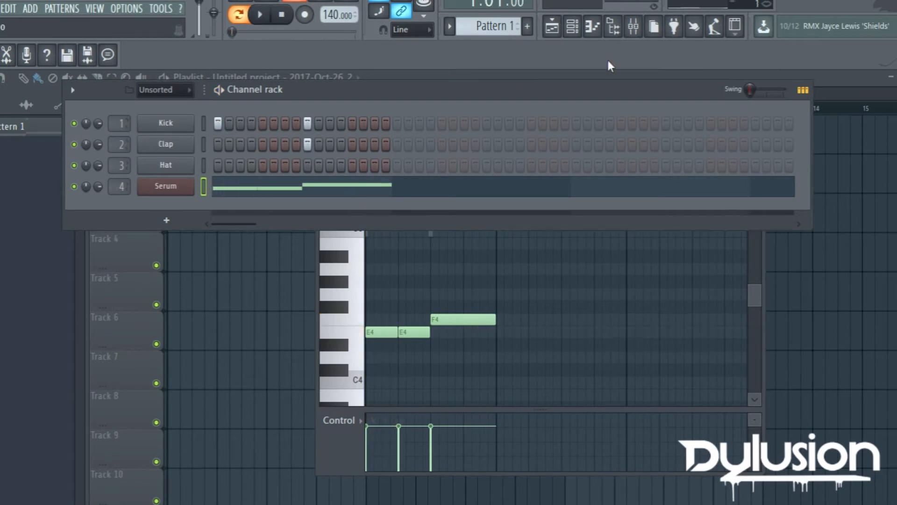
key("space")
left_click_drag(122, 122, 122, 114)
key("space")
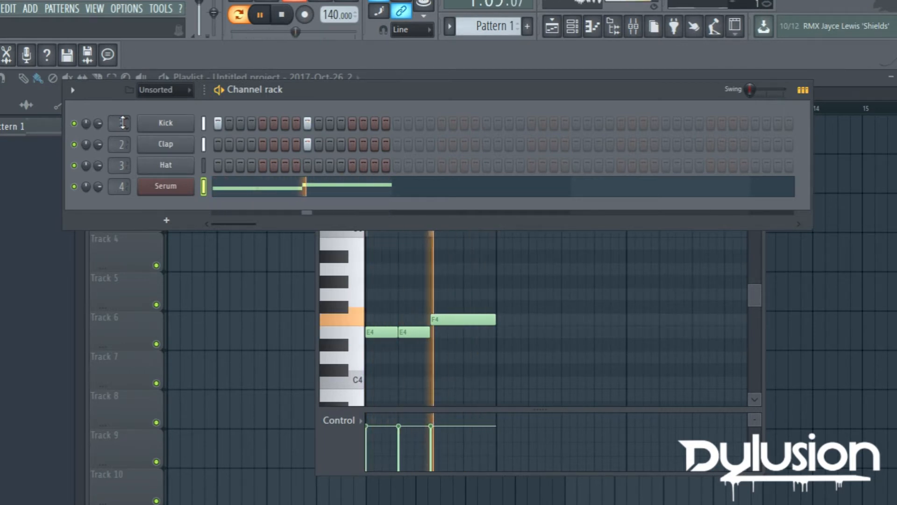
key("space")
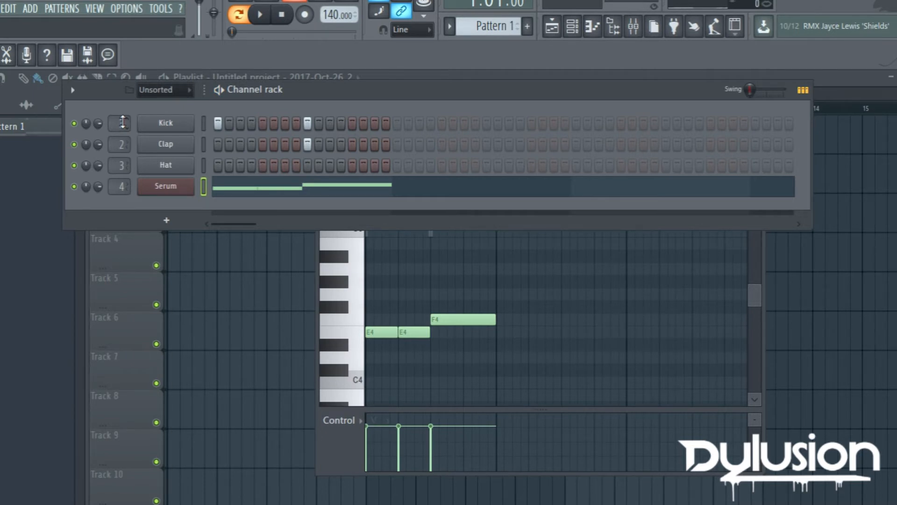
Open the mixer and examine the track levels while the pattern plays
left_click(640, 27)
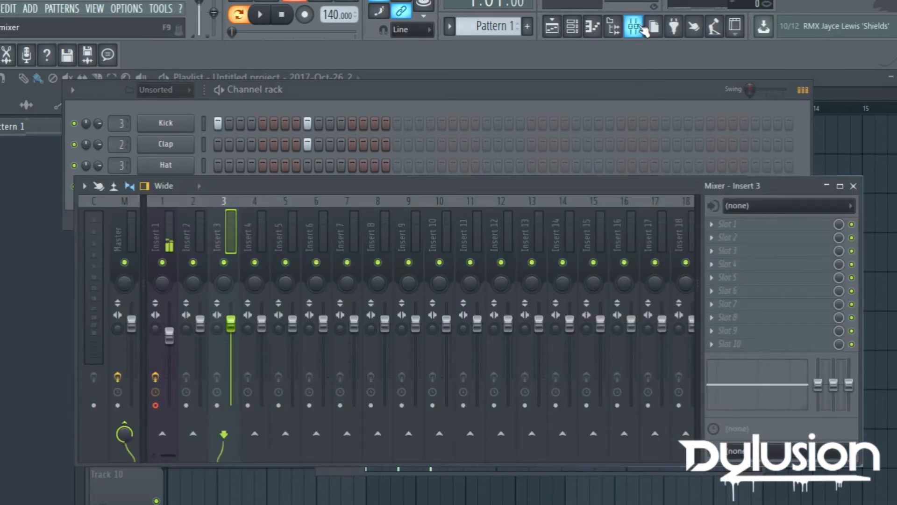
key("space")
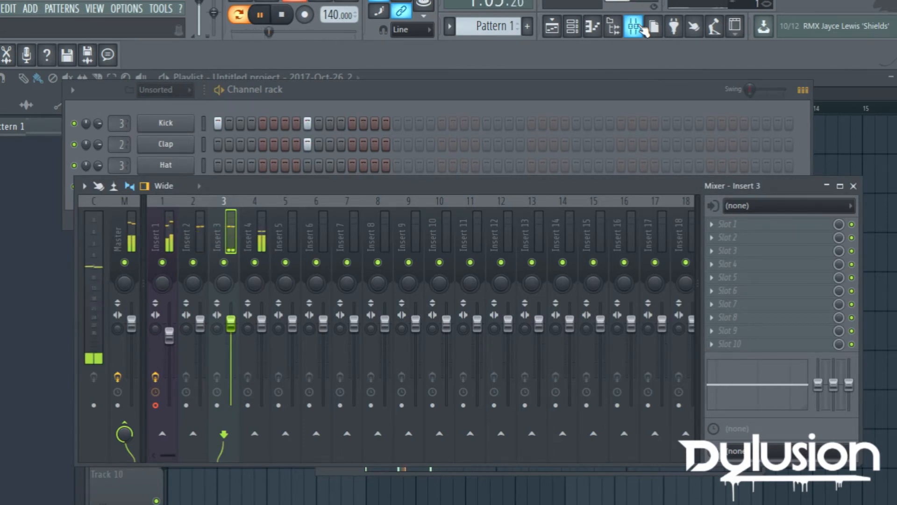
key("space")
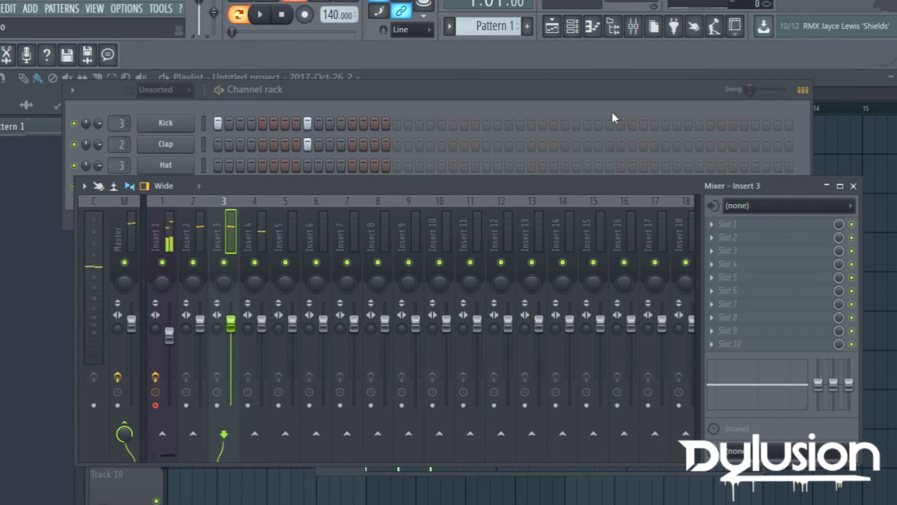
Reopen Serum, set oscillator B's warp mode to Sync (No Window) and assign LFO 1 to its warp amount
left_click(575, 97)
left_click(163, 187)
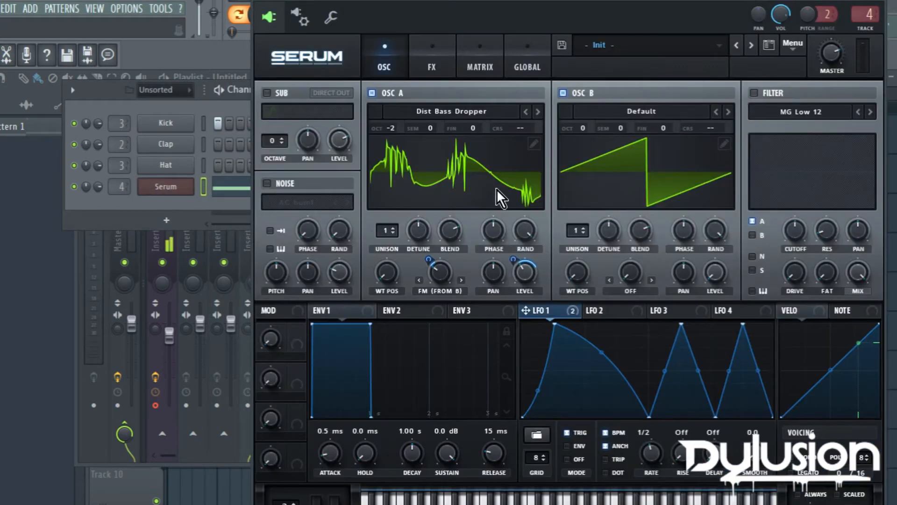
left_click(636, 290)
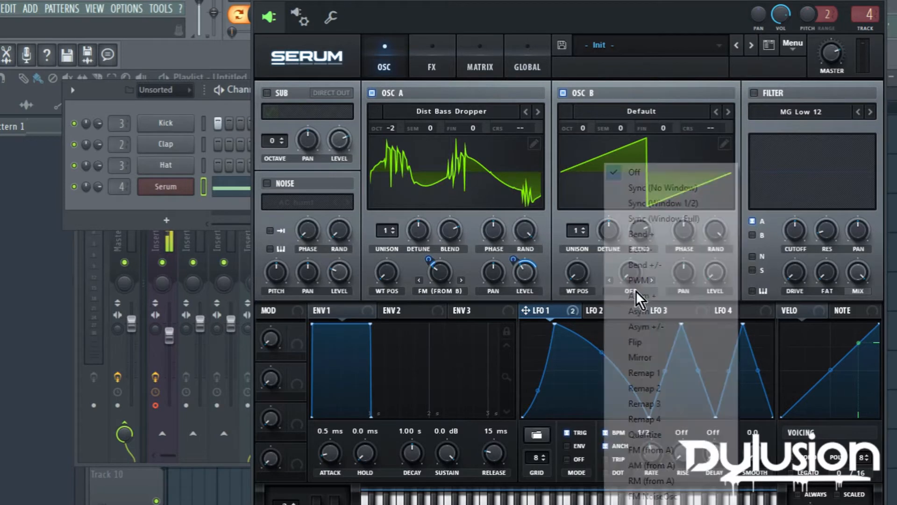
left_click(651, 193)
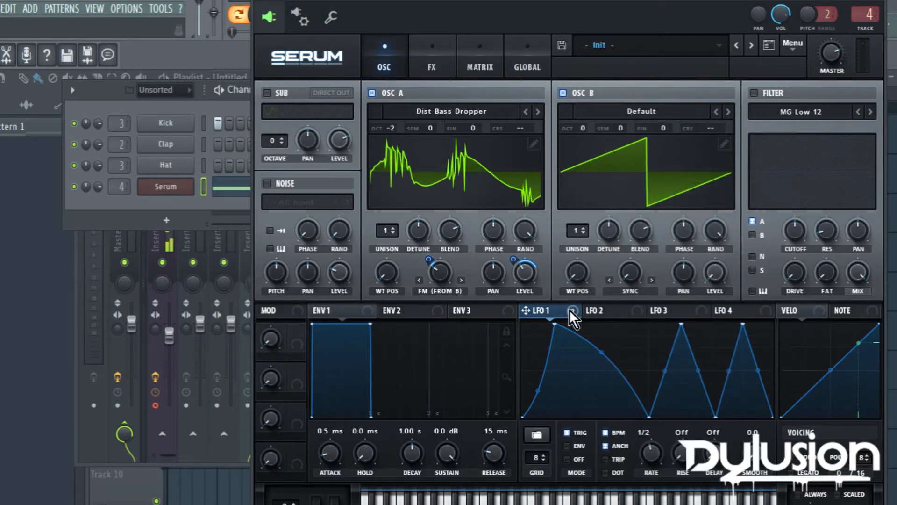
left_click_drag(619, 260, 615, 287)
left_click_drag(506, 0, 522, 24)
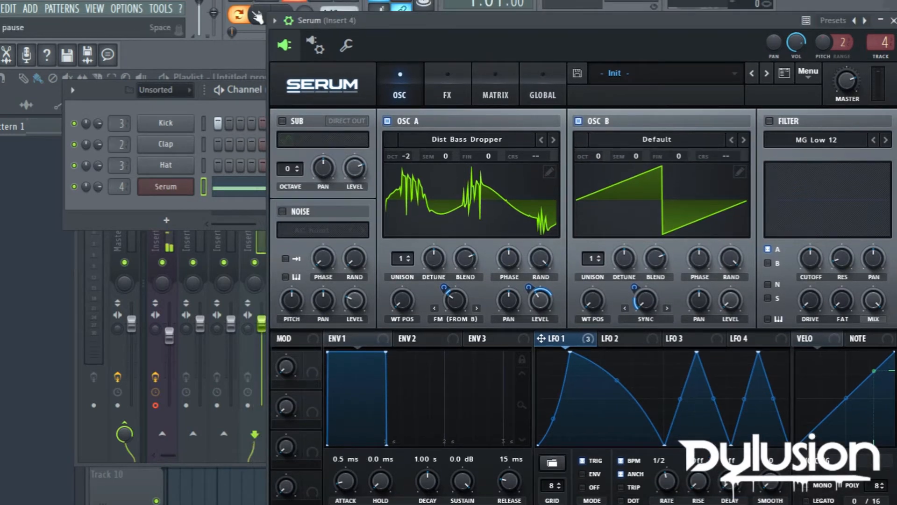
Start playback, raise LFO 1's modulation depth on oscillator B's sync warp and set oscillator B's octave to -1
left_click(258, 17)
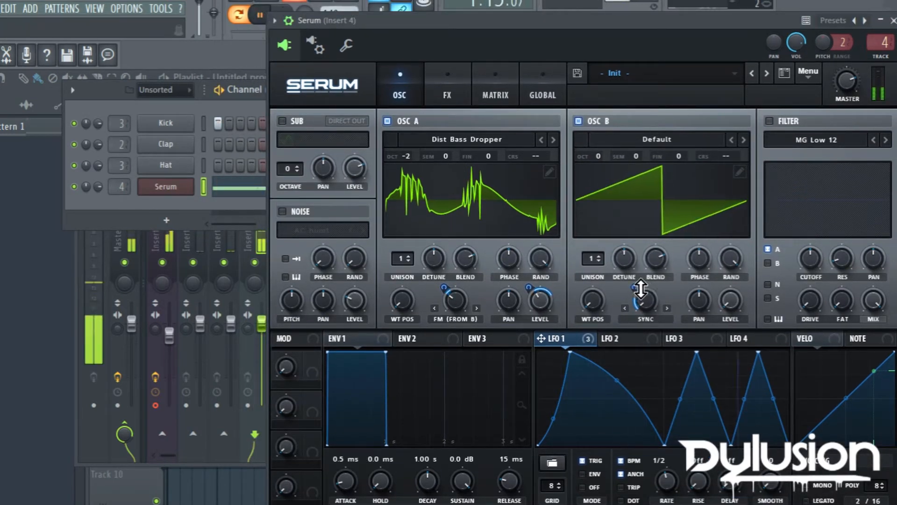
left_click_drag(641, 288, 637, 281)
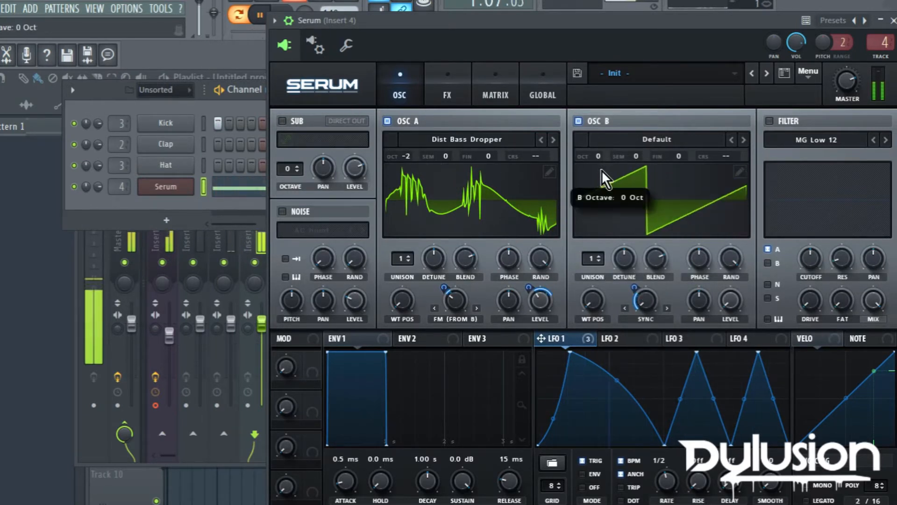
left_click_drag(601, 170, 602, 178)
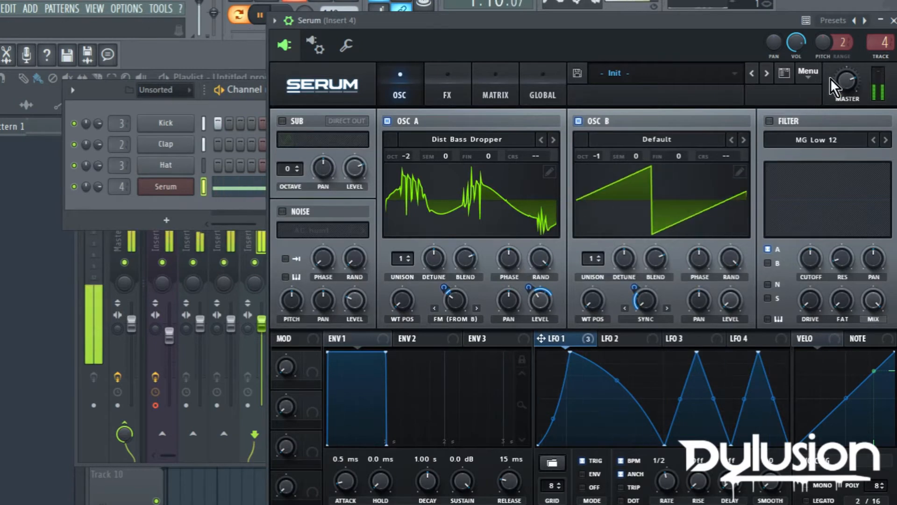
Set Serum's master volume to 82% and oscillator A's wavetable position to 3, and close the plugin window
mouse_move(845, 82)
left_mouse_down()
mouse_move(847, 66)
mouse_move(848, 74)
left_mouse_up()
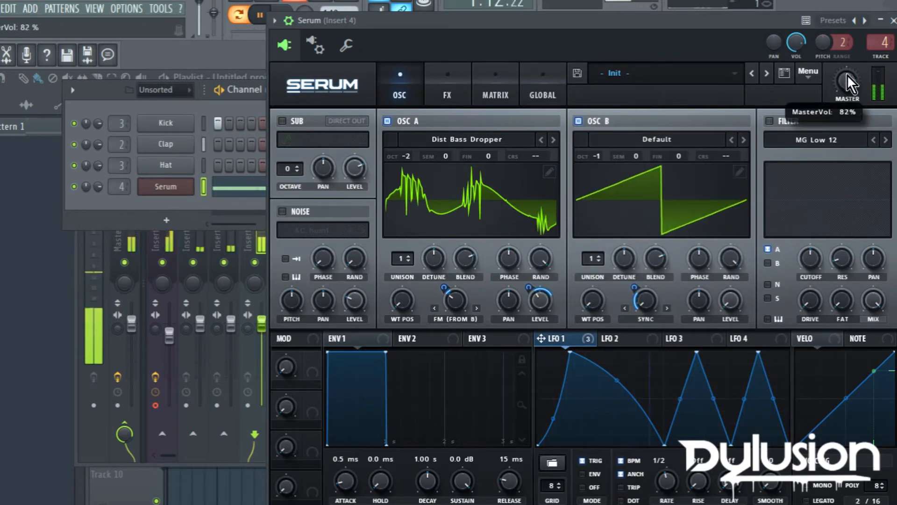
mouse_move(413, 294)
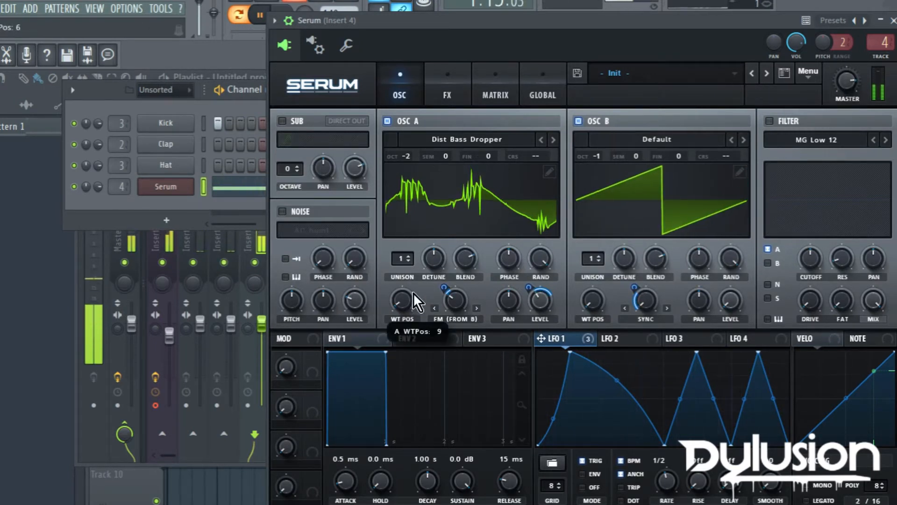
mouse_move(413, 292)
left_mouse_down()
mouse_move(416, 279)
mouse_move(420, 305)
left_mouse_up()
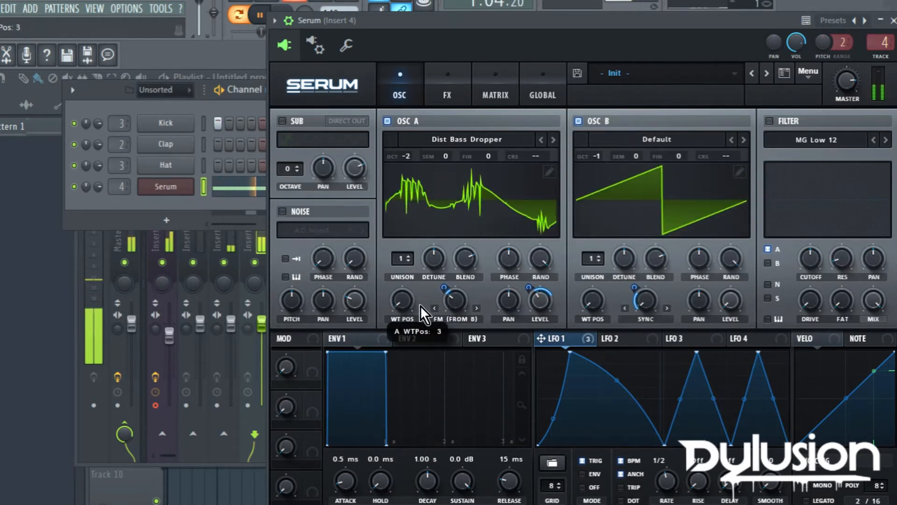
left_click(893, 21)
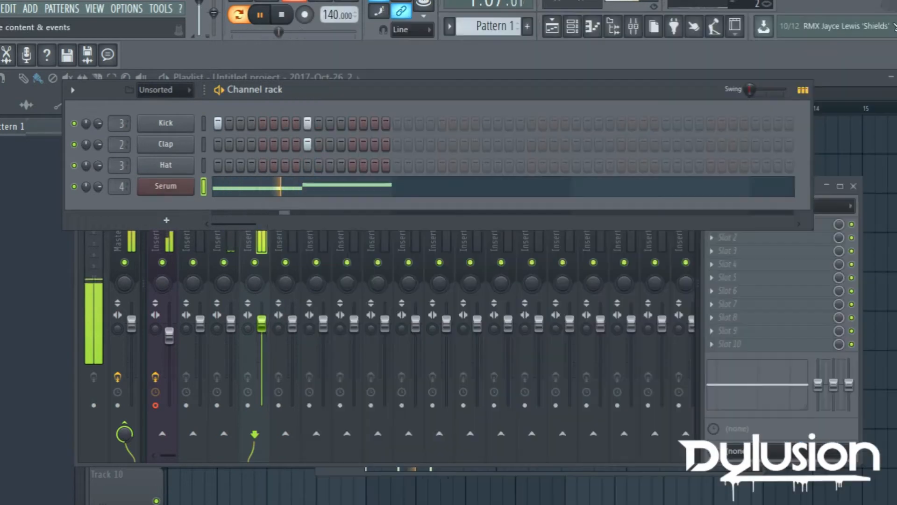
Reopen Serum, reposition its window and enable the filter for oscillator A
left_click(166, 186)
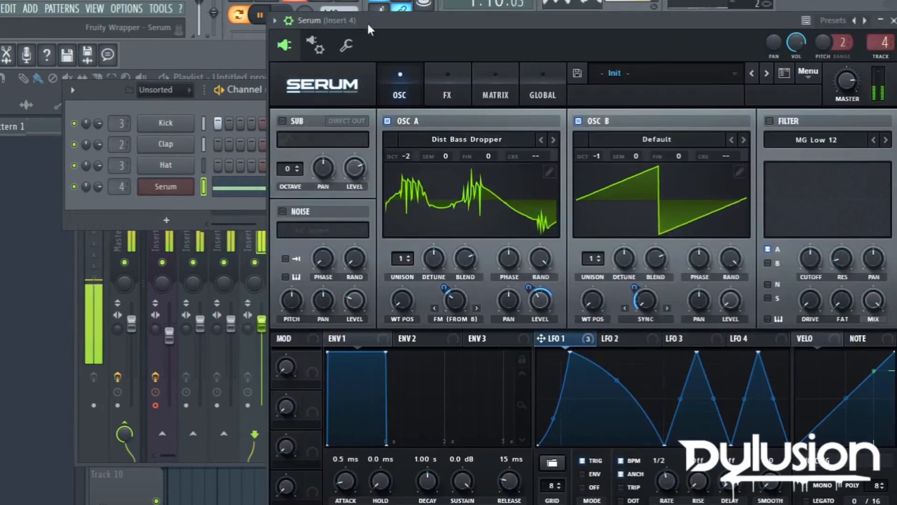
left_click_drag(369, 25, 353, 47)
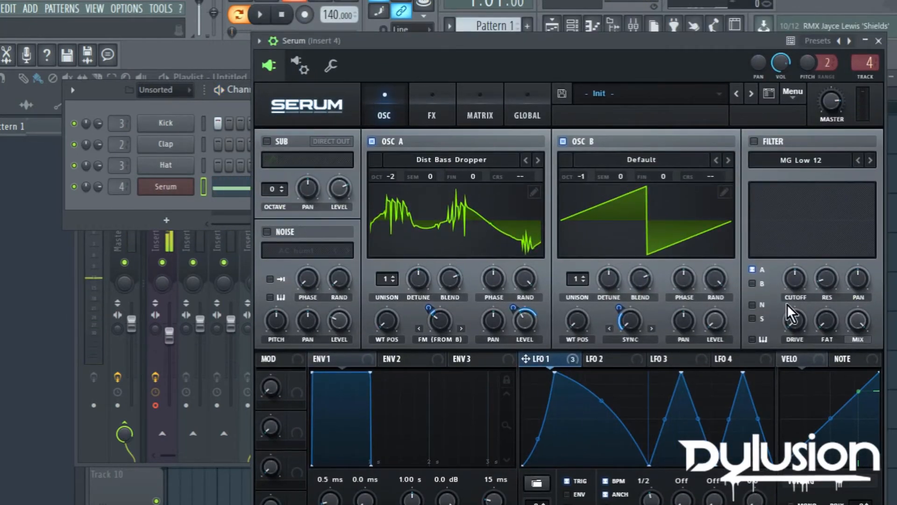
left_click(754, 141)
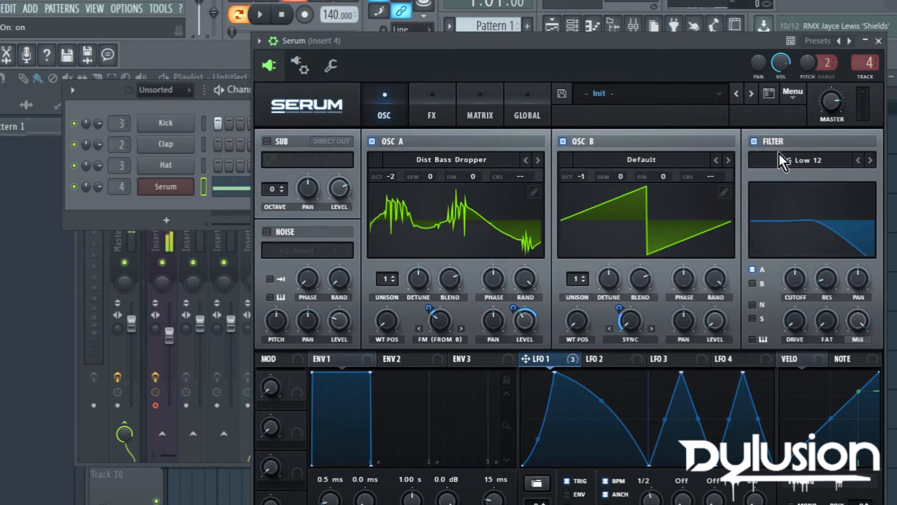
Try the Peak 12 filter type with the cutoff at 561 Hz
left_click(792, 161)
mouse_move(795, 175)
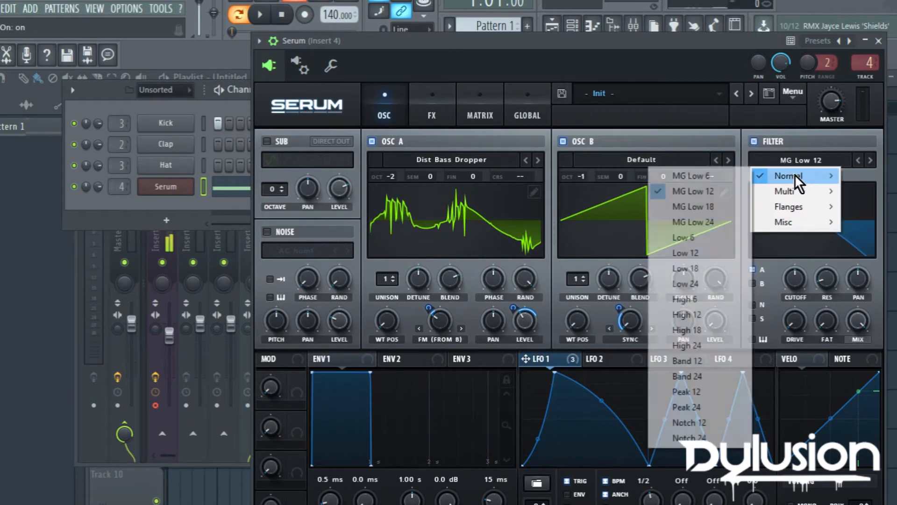
left_click(701, 391)
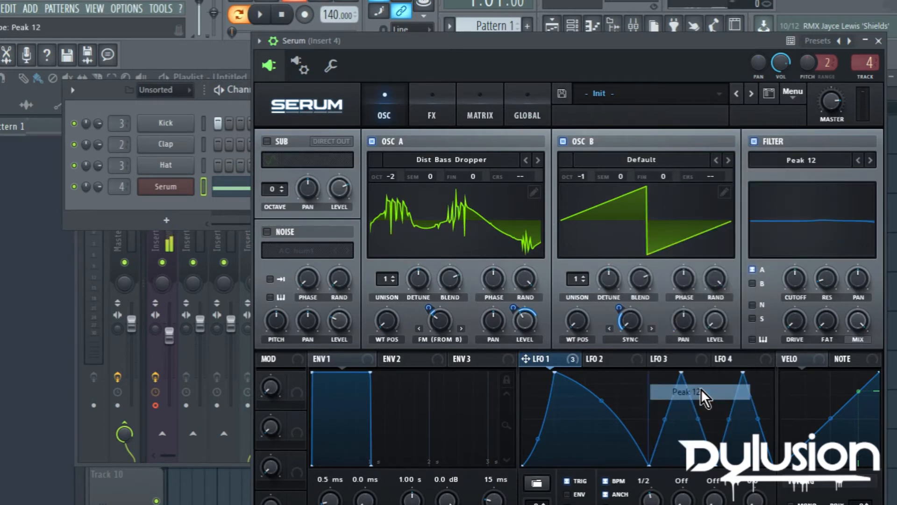
left_click_drag(806, 274, 795, 234)
Try the PP 12 filter type with the drive raised to 55%
left_click(810, 159)
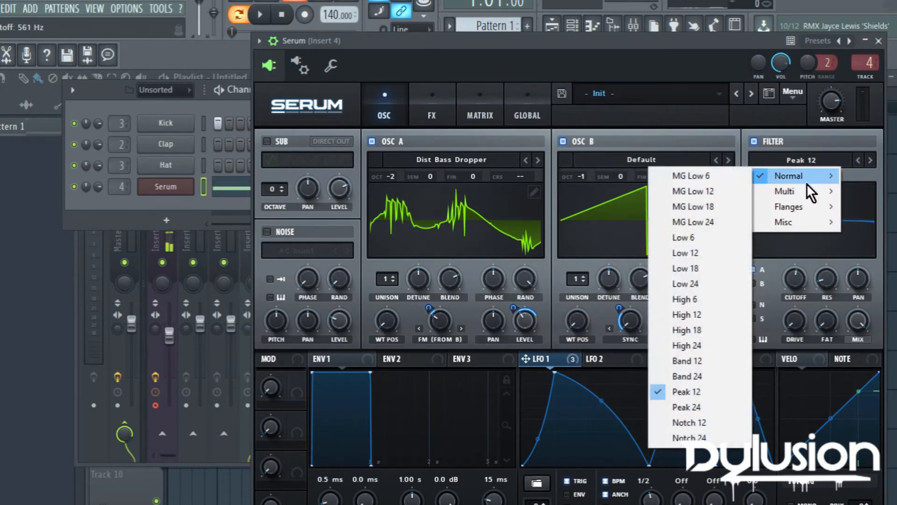
mouse_move(807, 186)
left_click(708, 345)
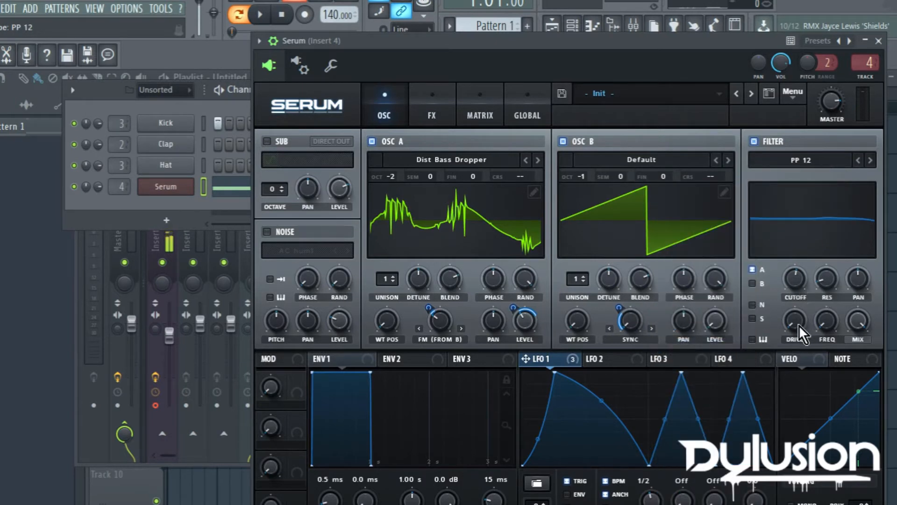
left_click_drag(798, 324, 804, 242)
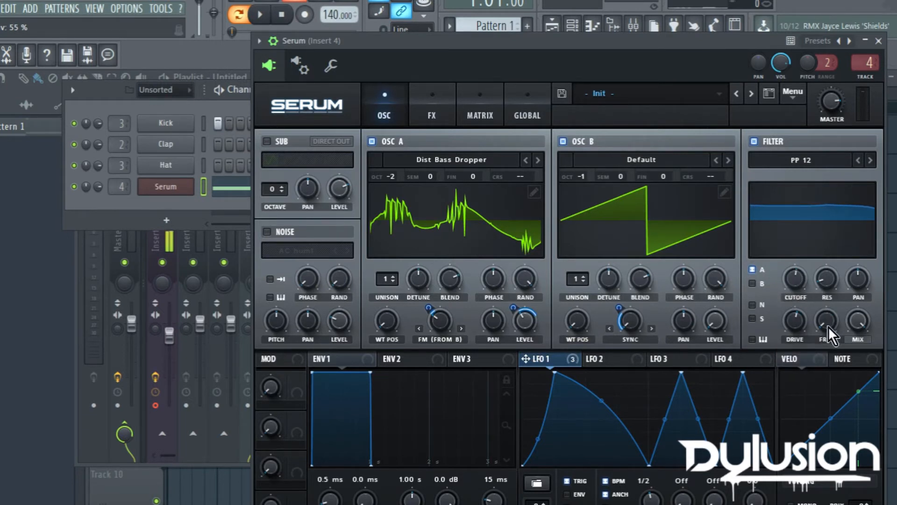
Set the filter's resonance to 0% and its cutoff to 1047 Hz
left_click_drag(792, 277, 814, 310)
left_click_drag(825, 279, 817, 363)
left_click_drag(826, 287, 834, 343)
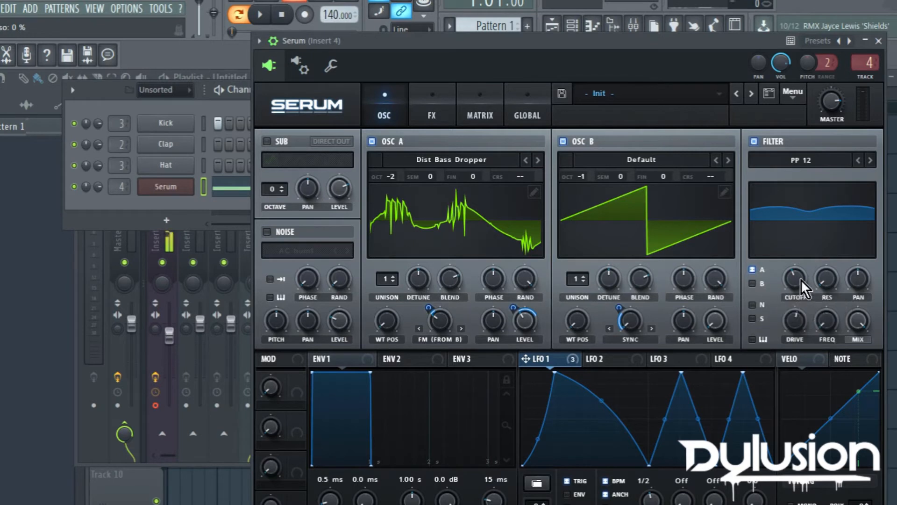
left_click_drag(801, 279, 807, 151)
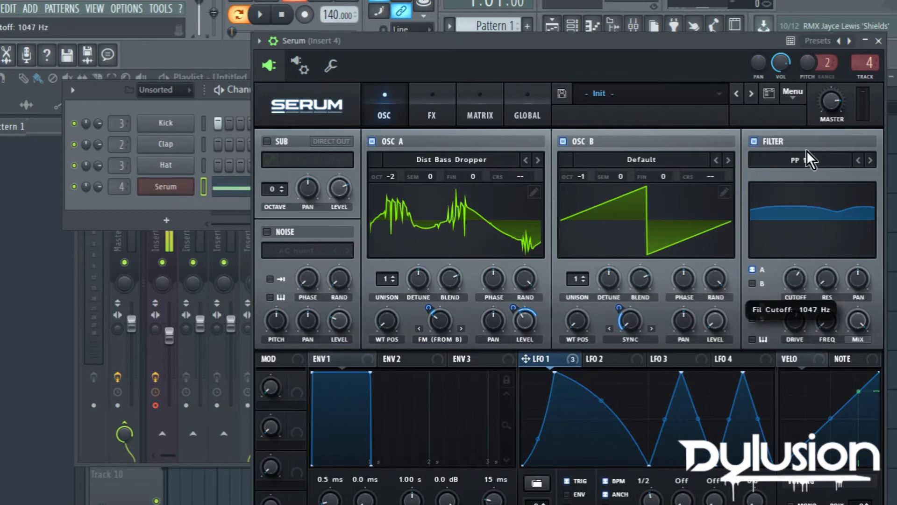
Switch the filter type to Notch 12
left_click(808, 159)
mouse_move(808, 175)
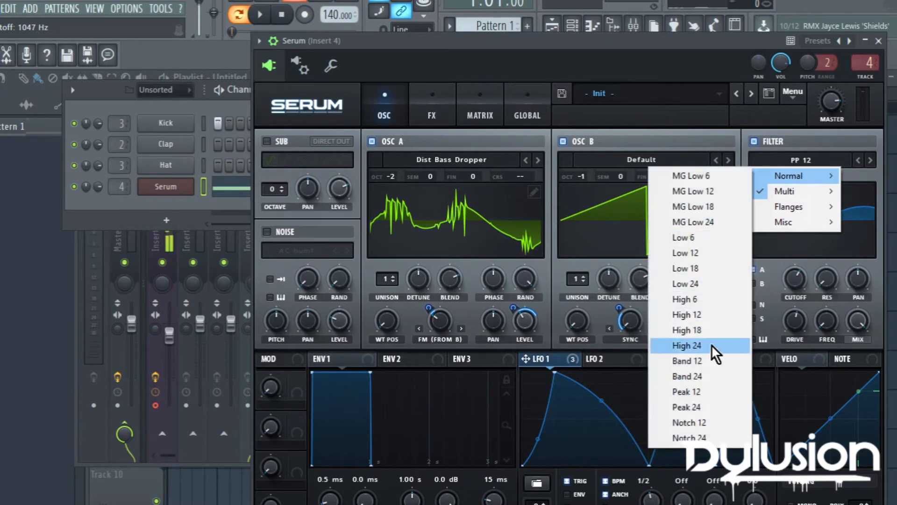
left_click(699, 423)
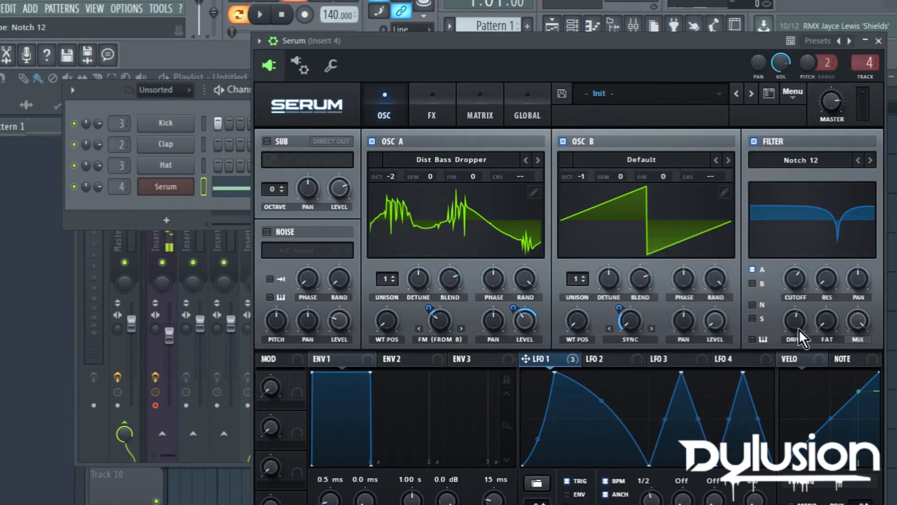
Assign LFO 1 to the filter cutoff, adjust its depth, and set the cutoff to 106 Hz while the pattern plays
mouse_move(801, 279)
left_mouse_down()
mouse_move(794, 319)
mouse_move(795, 279)
left_mouse_up()
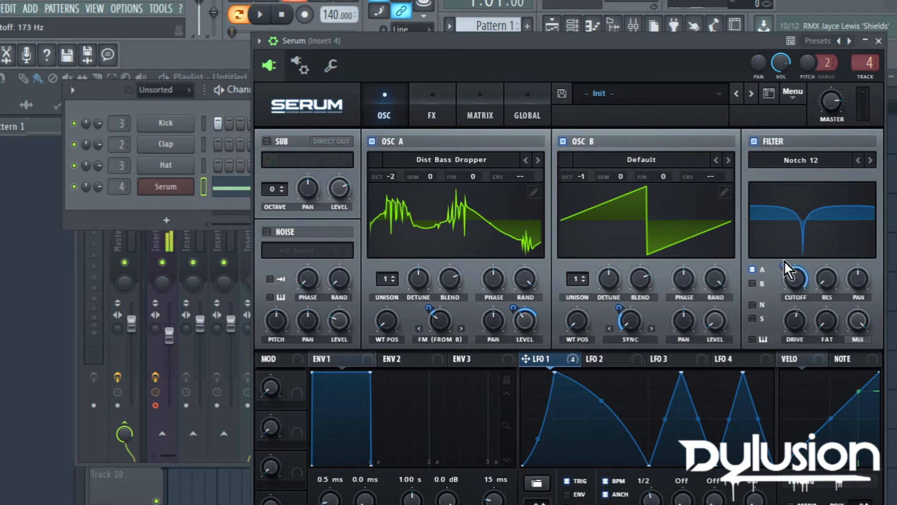
left_click_drag(779, 273, 780, 303)
left_click(261, 15)
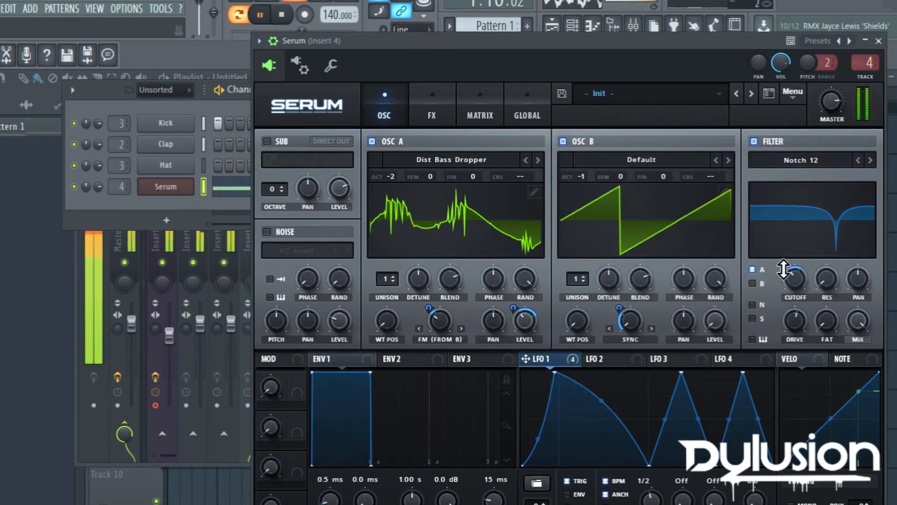
mouse_move(788, 274)
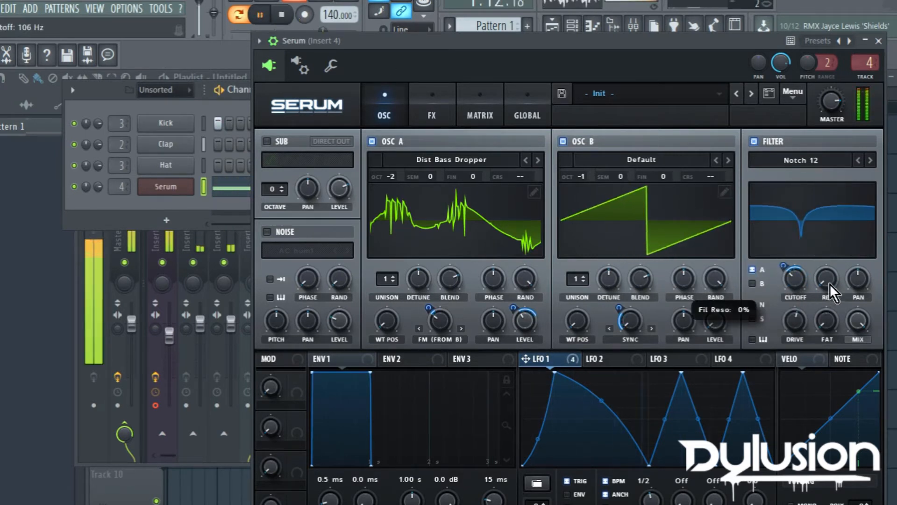
Modulate the filter resonance with LFO 1, set the filter drive to 46%, and stop playback
mouse_move(829, 284)
left_mouse_down()
mouse_move(836, 85)
mouse_move(811, 285)
left_mouse_up()
left_click_drag(584, 360, 795, 330)
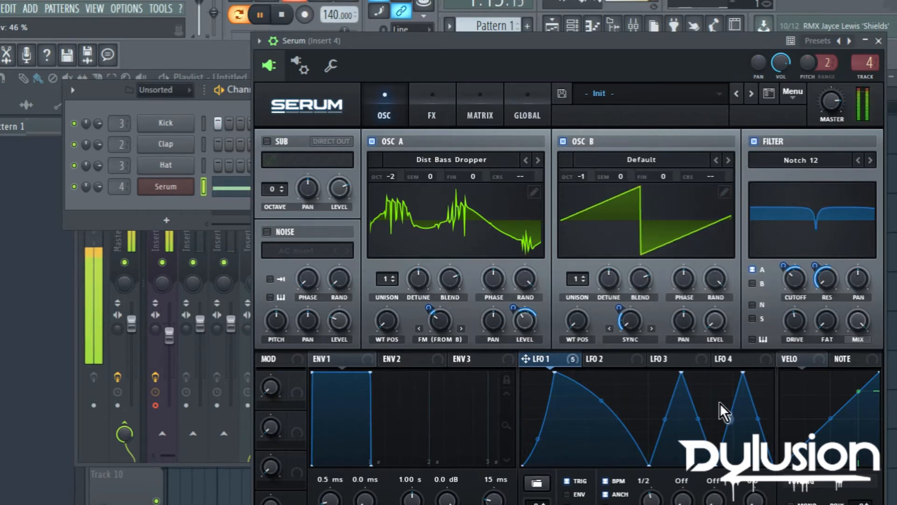
left_click(282, 16)
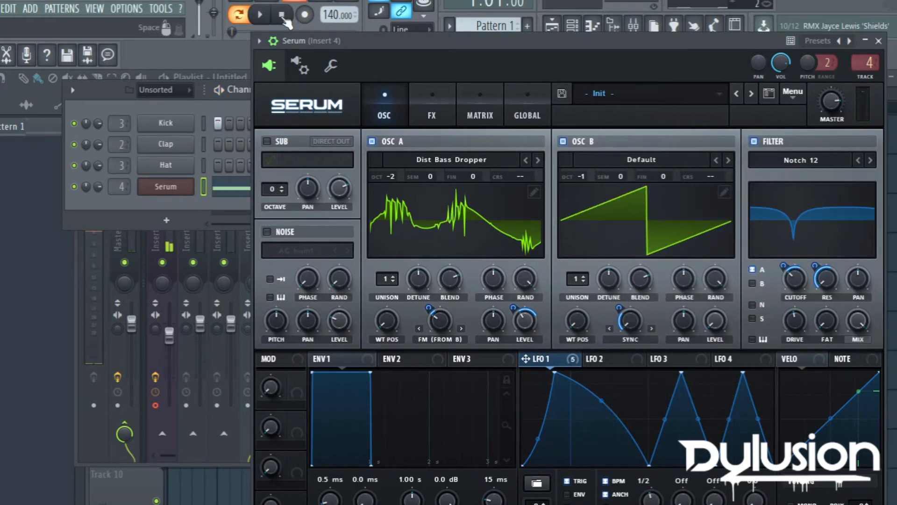
In the modulation matrix, add a row with LFO 2 as the source and global Mast.Tun as the destination
left_click(480, 106)
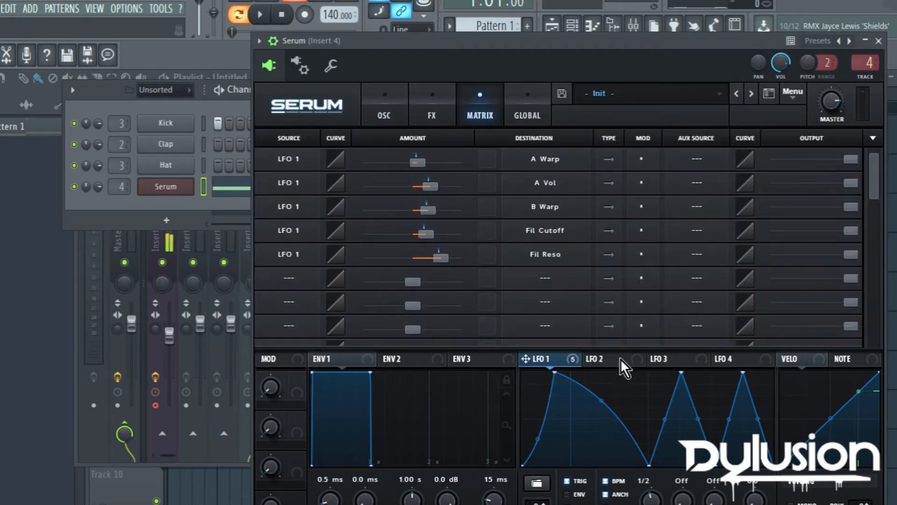
left_click(287, 281)
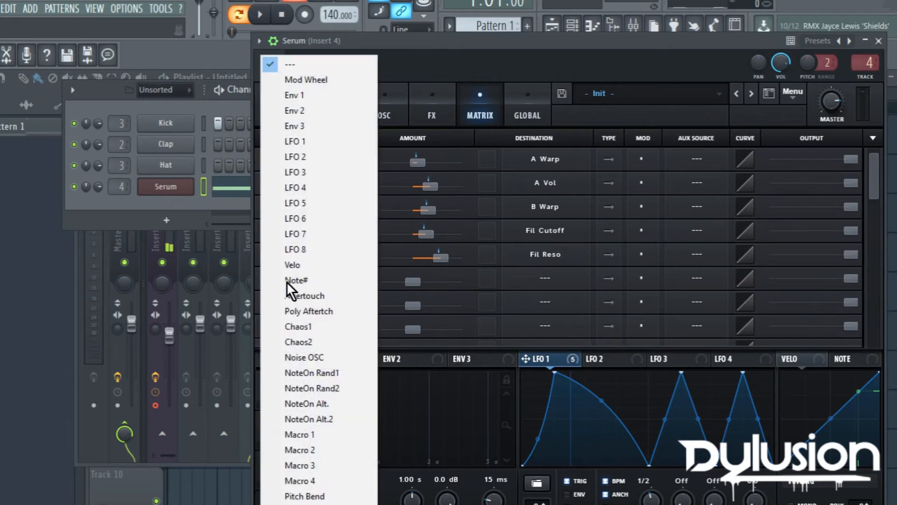
left_click(317, 159)
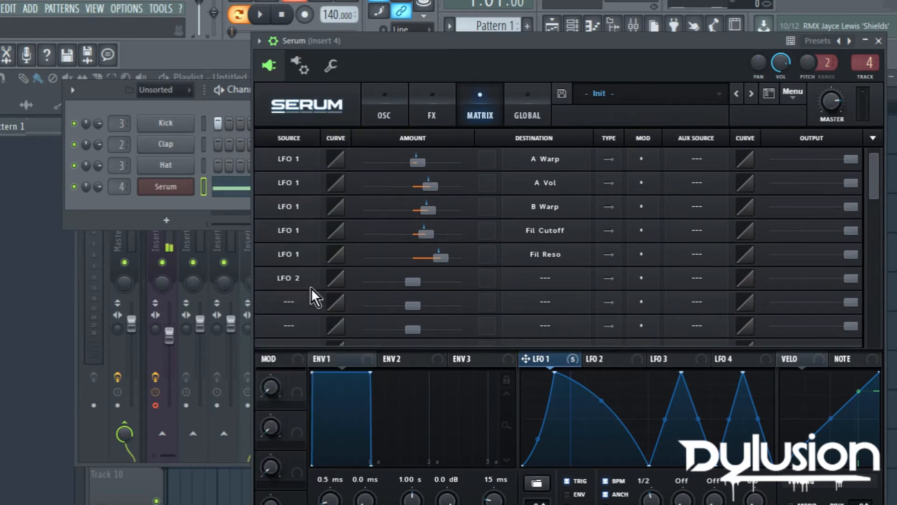
left_click(546, 278)
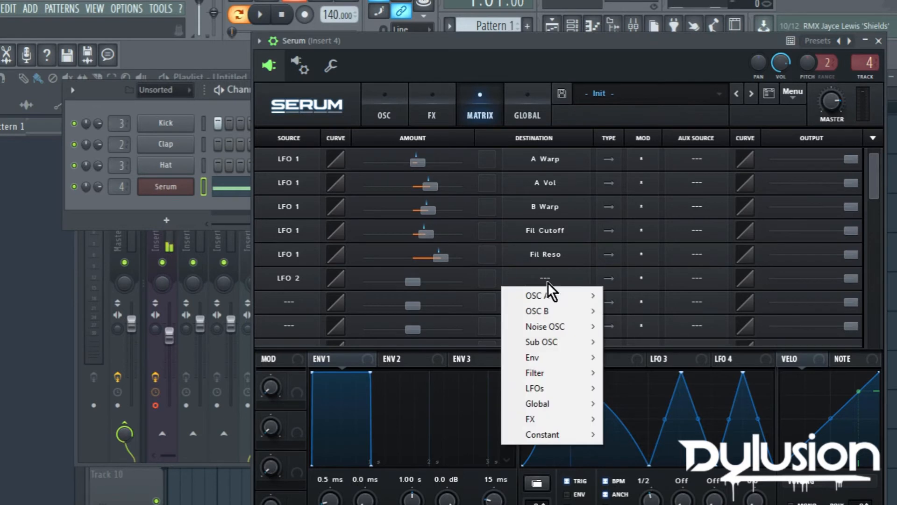
mouse_move(557, 400)
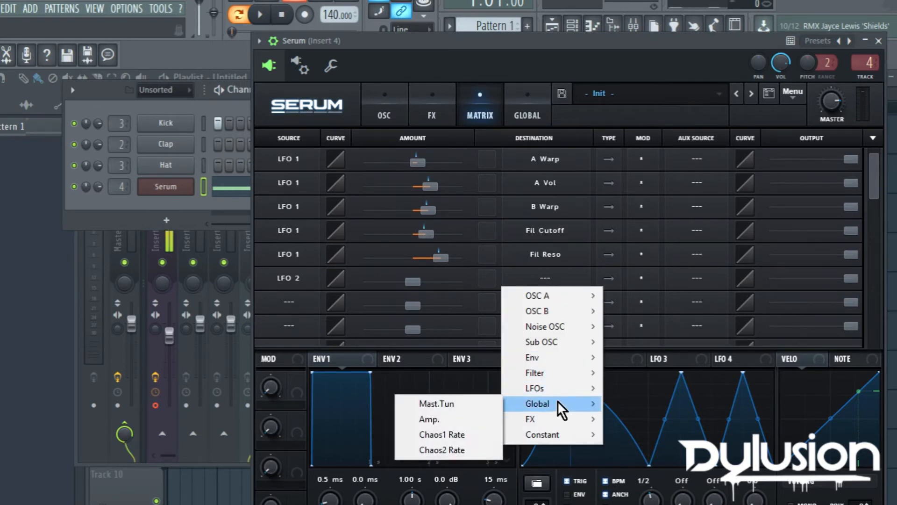
left_click(472, 401)
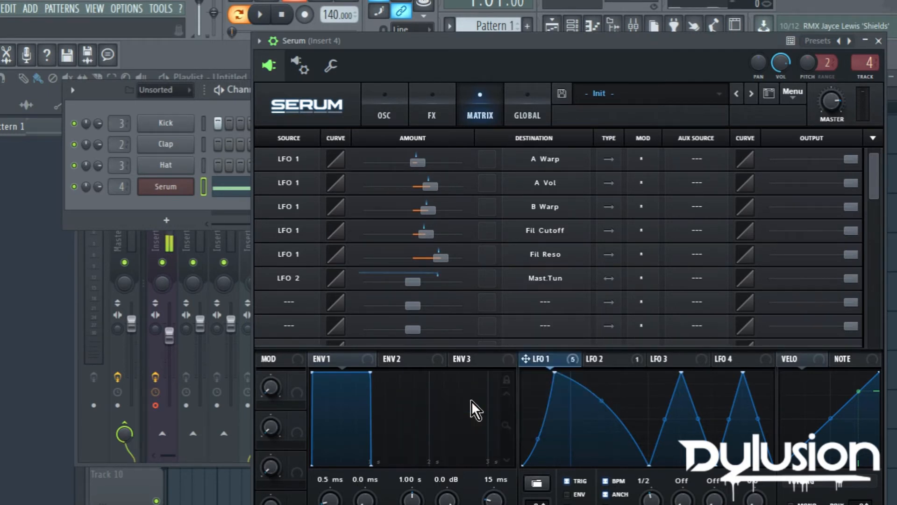
Turn off BPM sync for LFO 2 and set its rate to 14.2 Hz
left_click(636, 363)
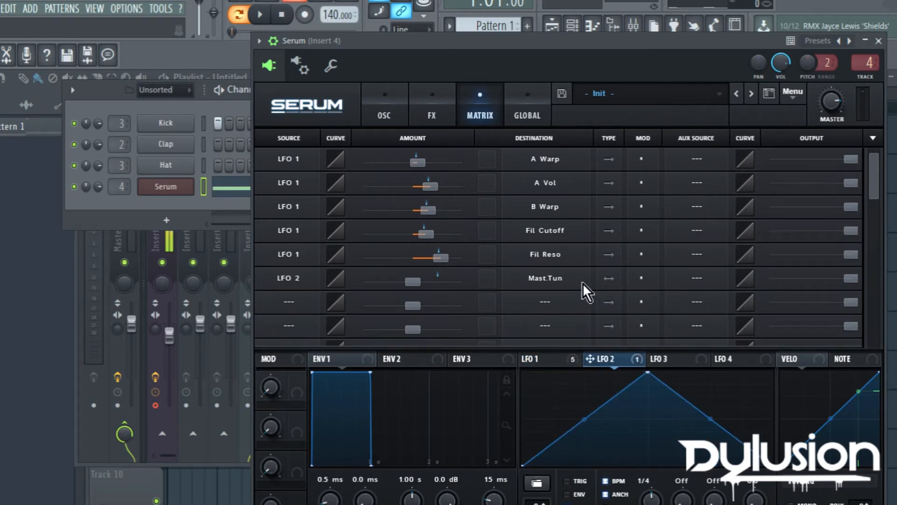
left_click(604, 481)
left_click(606, 494)
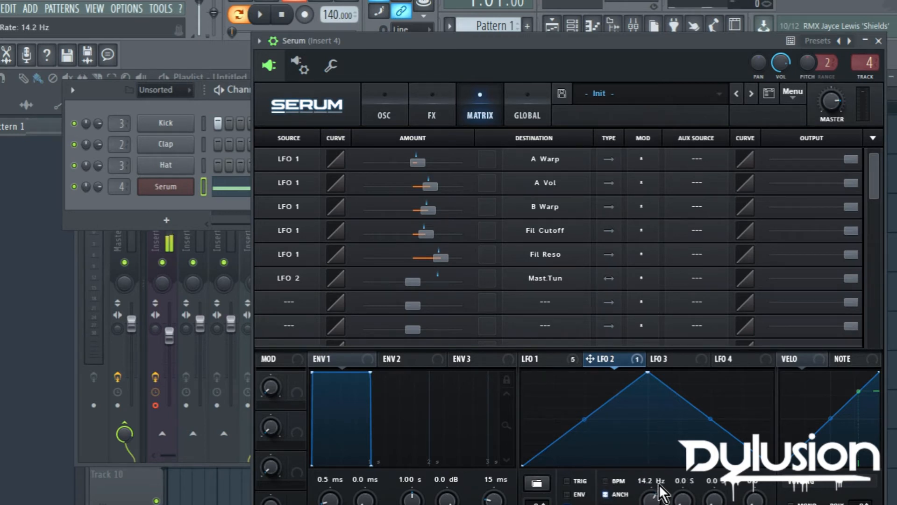
Play the pattern, set the LFO 2 to Mast.Tun amount to -2 and greatly reduce that row's output, and stop playback
left_click_drag(561, 43, 585, 39)
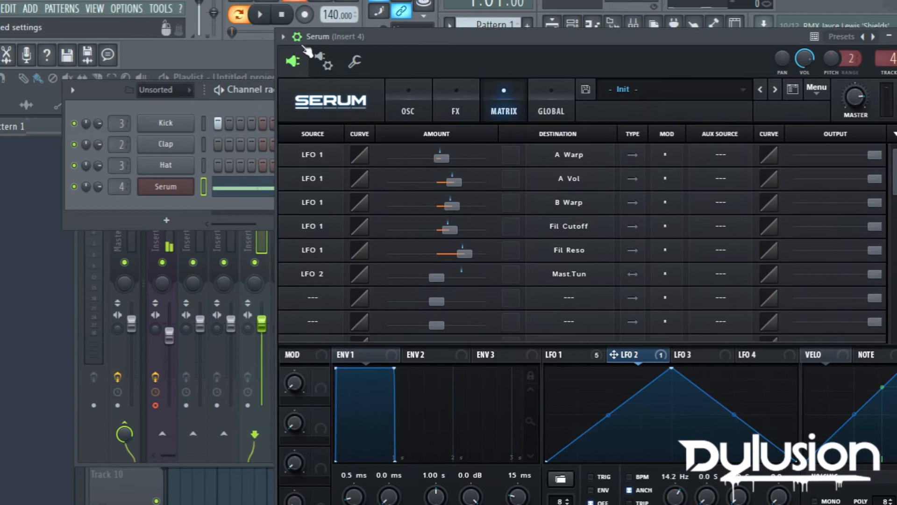
left_click(260, 18)
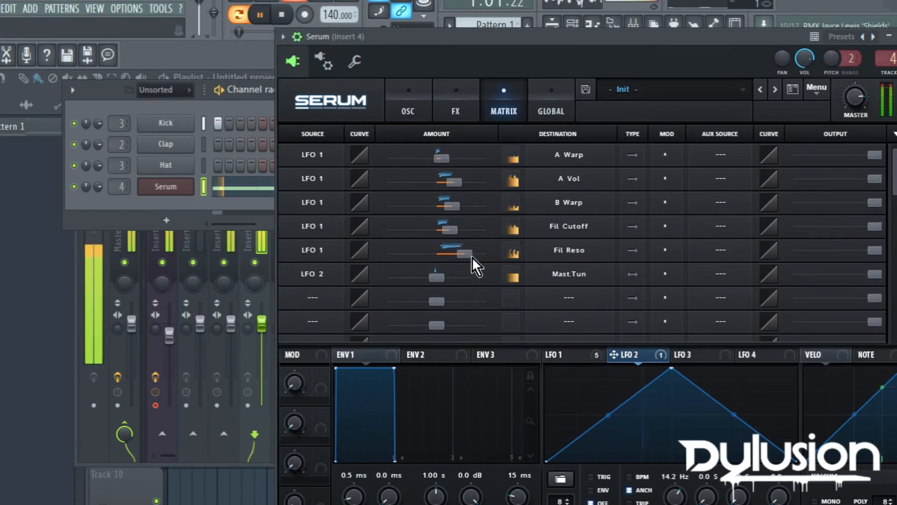
mouse_move(435, 276)
left_mouse_down()
mouse_move(447, 276)
mouse_move(436, 282)
left_mouse_up()
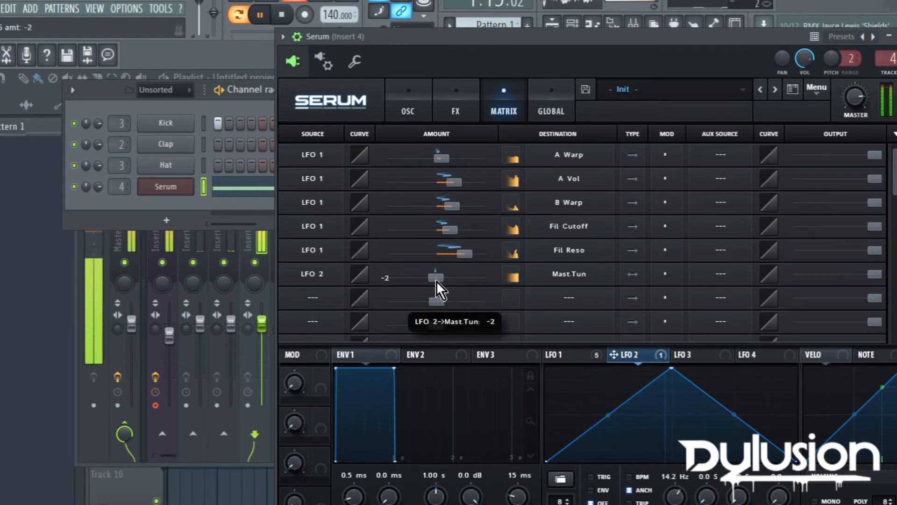
left_click_drag(873, 275, 803, 276)
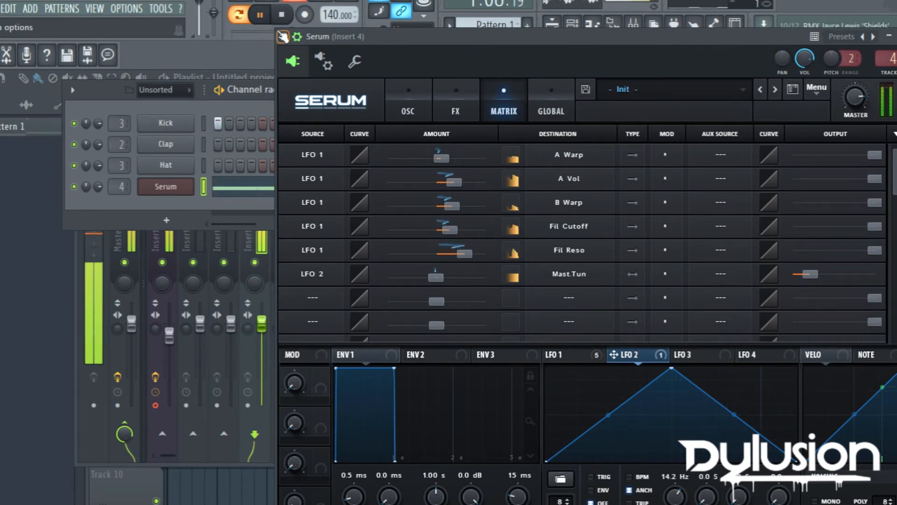
left_click(281, 14)
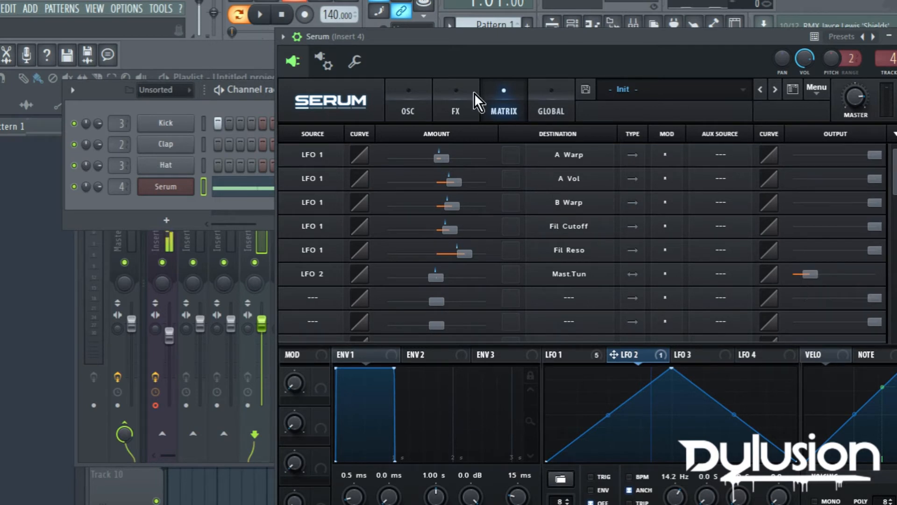
left_click(448, 98)
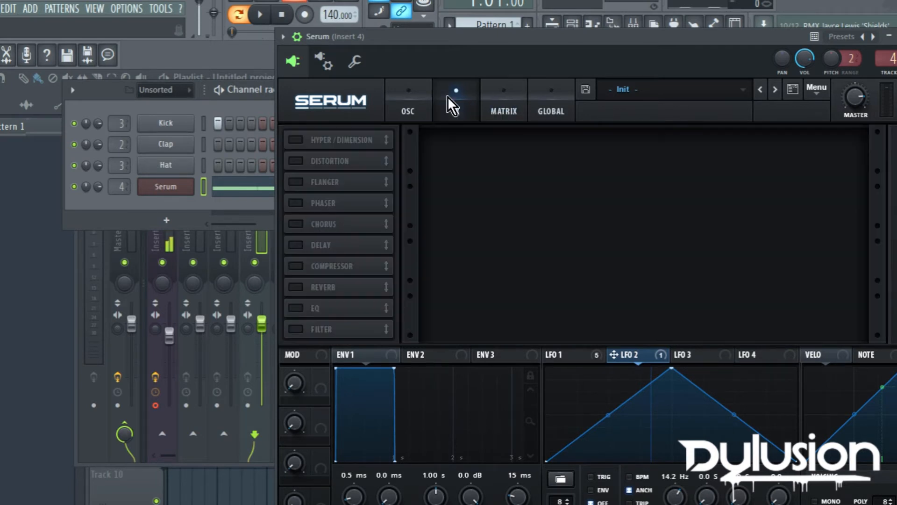
left_click(502, 112)
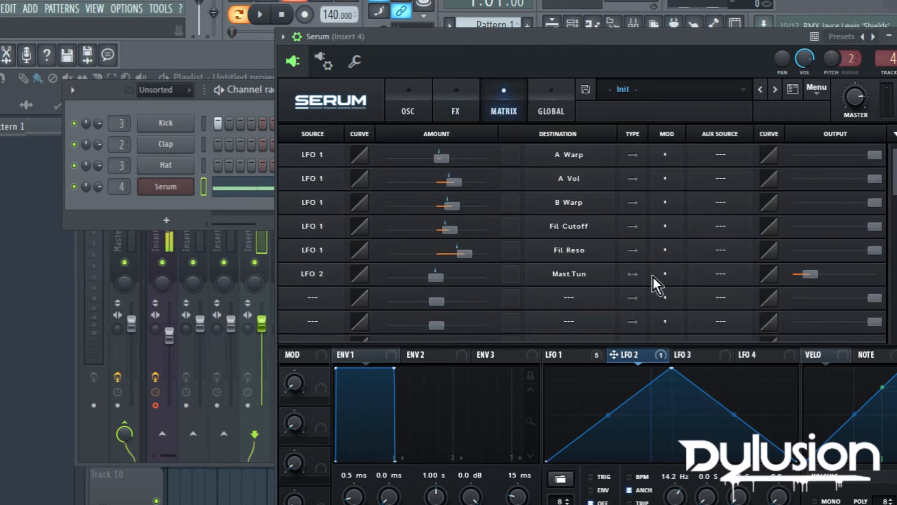
left_click(594, 354)
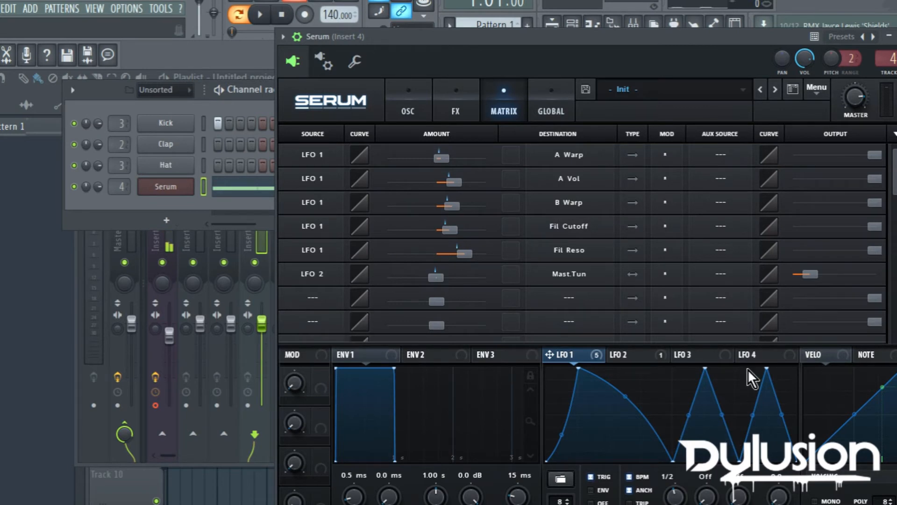
Shape LFO 3 as a square step, low in the first half and high in the second, with a 2 bar rate
left_click(688, 357)
left_click_drag(653, 425, 696, 494)
left_click_drag(734, 379, 836, 336)
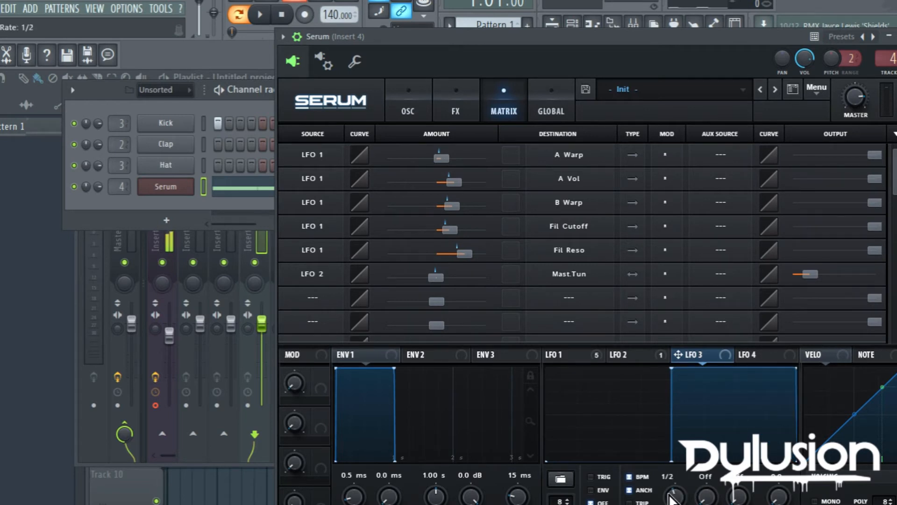
left_click_drag(662, 494, 647, 494)
In the modulation matrix, add a row with LFO 3 as the source and LFO1 Rate as the destination
left_click(329, 298)
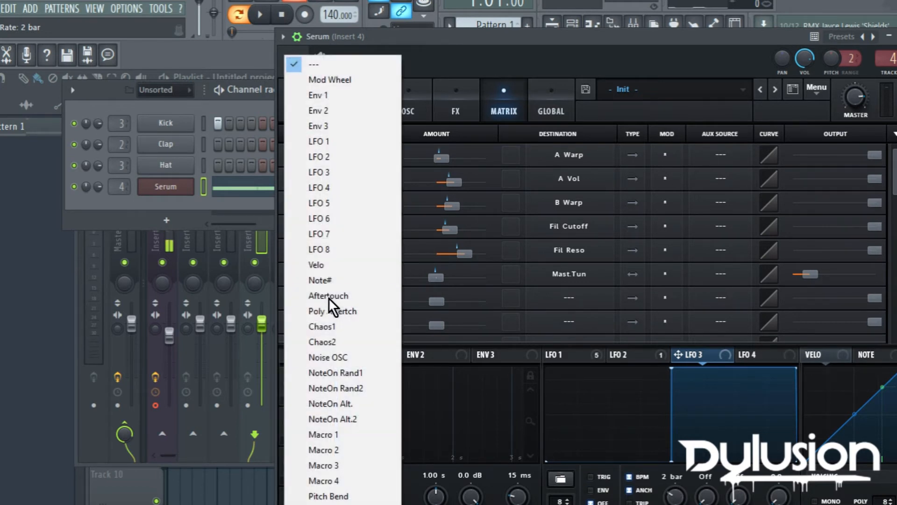
left_click(330, 173)
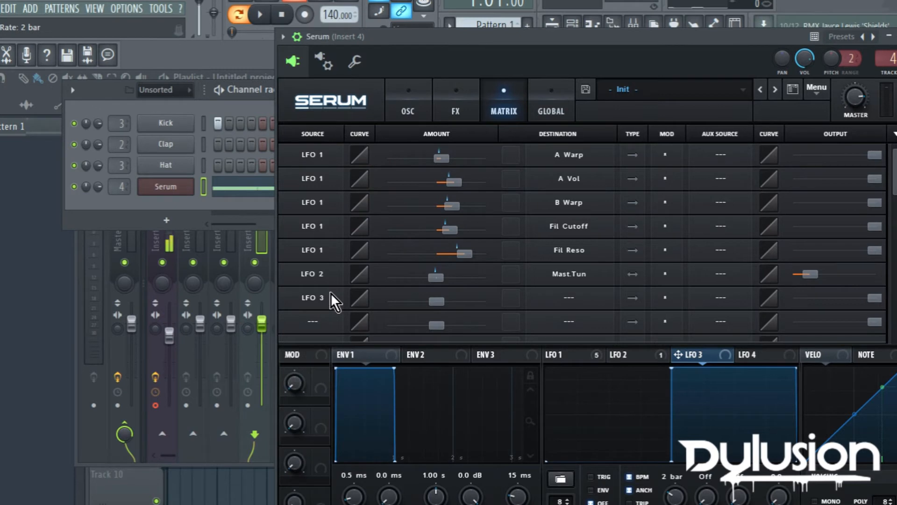
left_click(558, 294)
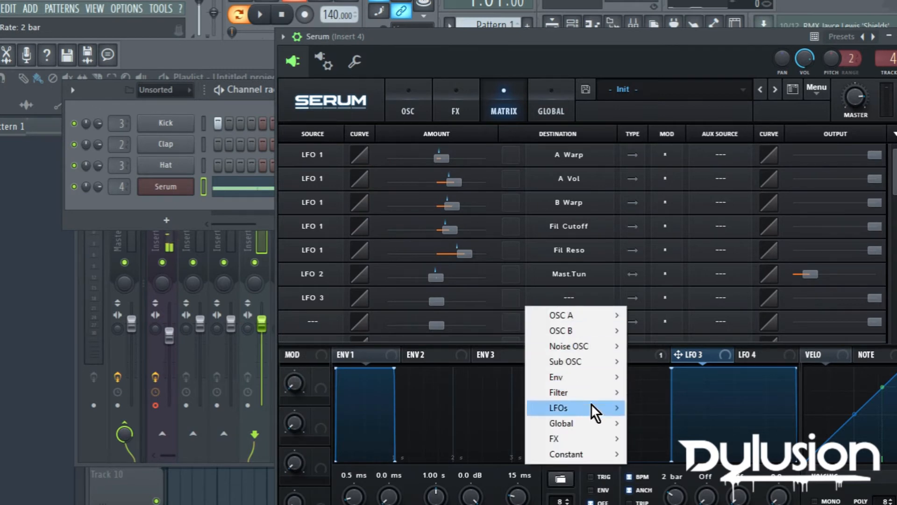
mouse_move(592, 409)
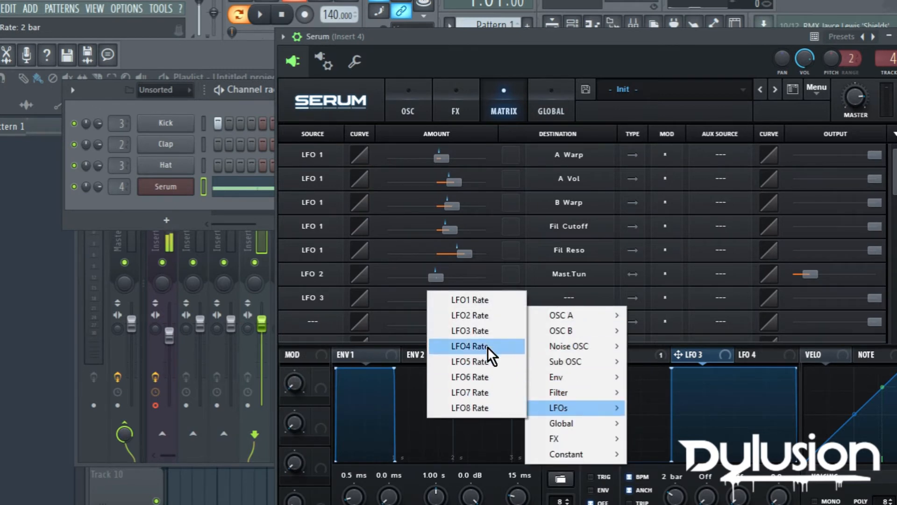
left_click(493, 302)
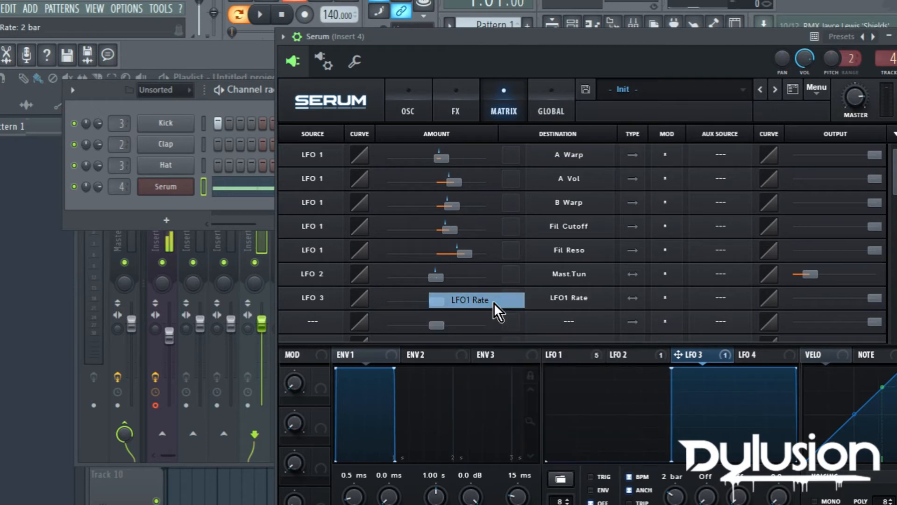
Set the LFO 3 to LFO1 Rate amount to 10 and audition the pattern
left_click(554, 358)
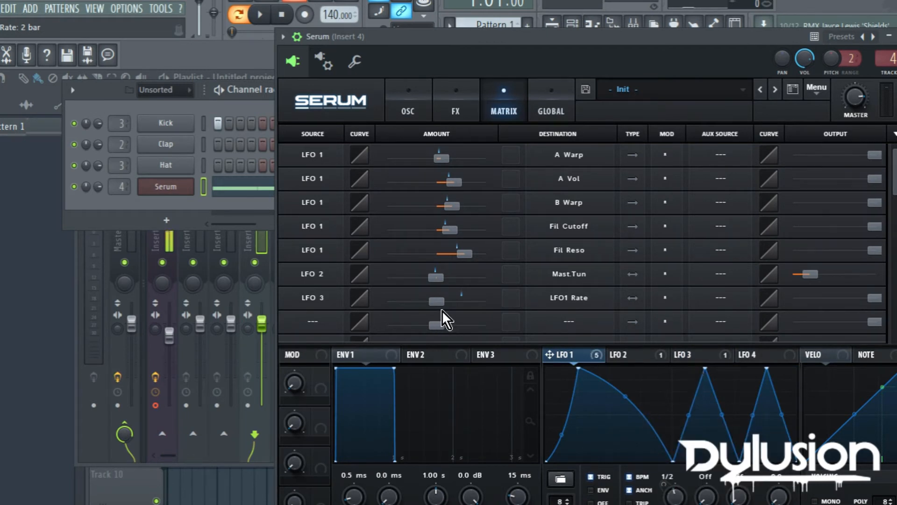
left_click(691, 357)
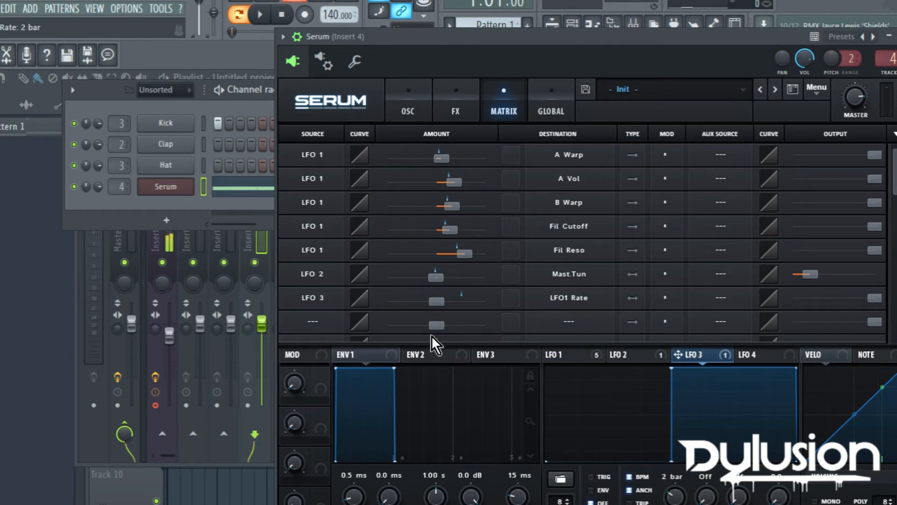
left_click_drag(439, 299, 445, 296)
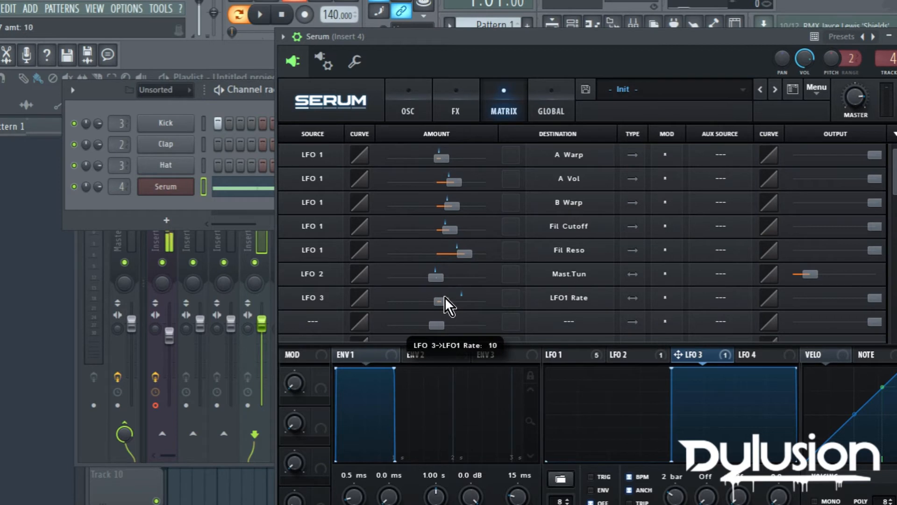
left_click(260, 15)
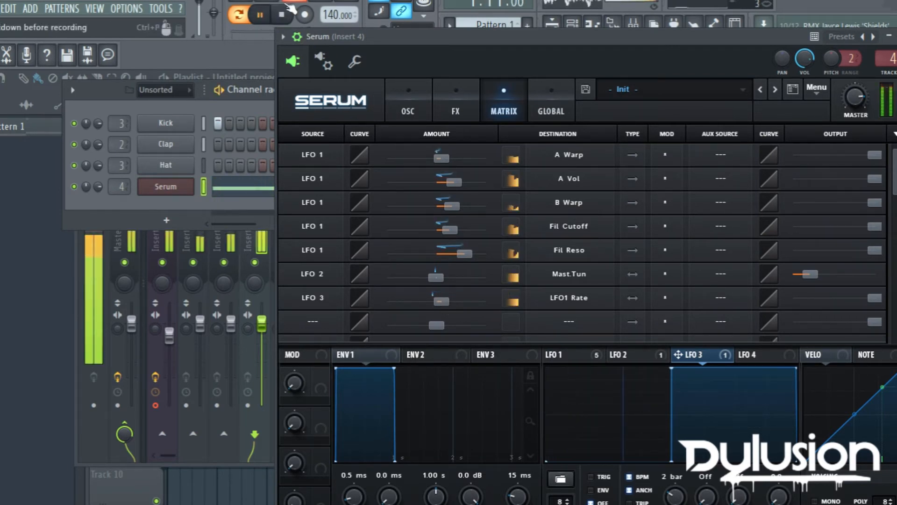
key("space")
In Serum's piano roll, extend the F4 note to the middle of bar 2 and add one-beat F4 and E4 notes filling the rest of the bar
right_click(182, 186)
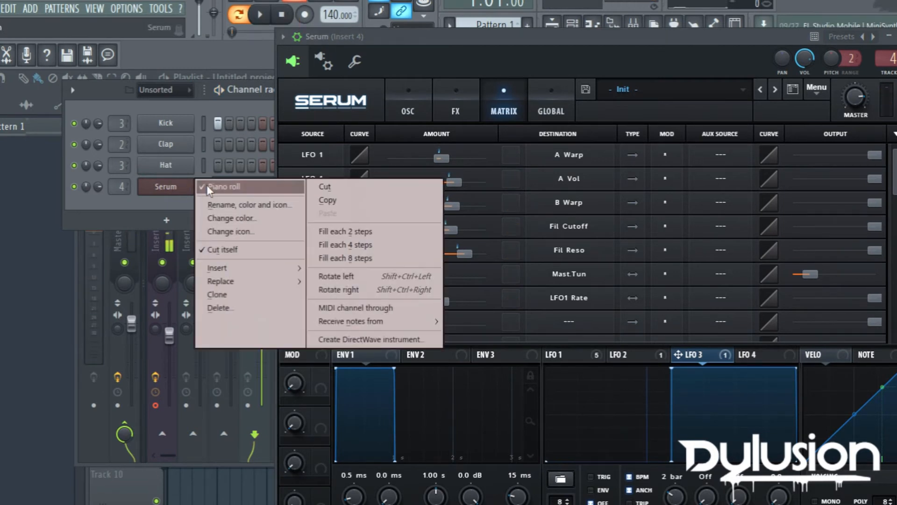
left_click(166, 185)
right_click(183, 186)
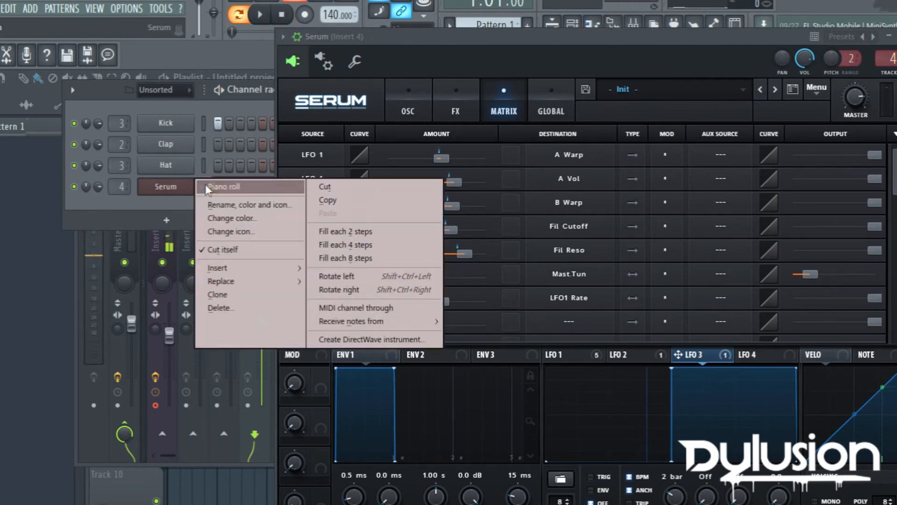
left_click(205, 185)
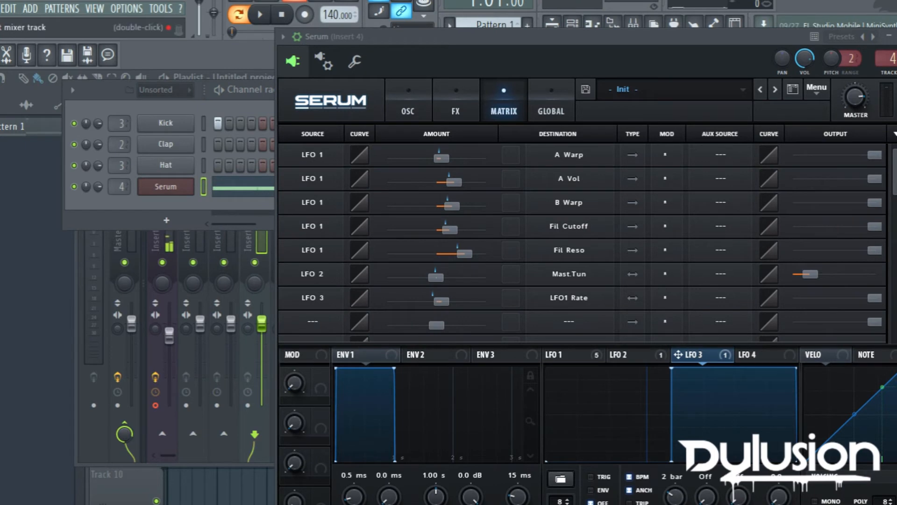
left_click(896, 36)
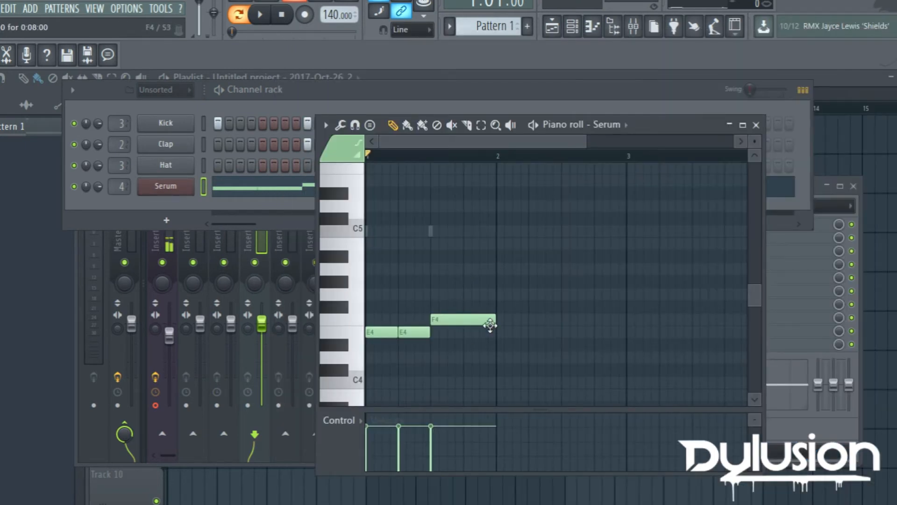
left_click_drag(494, 319, 561, 323)
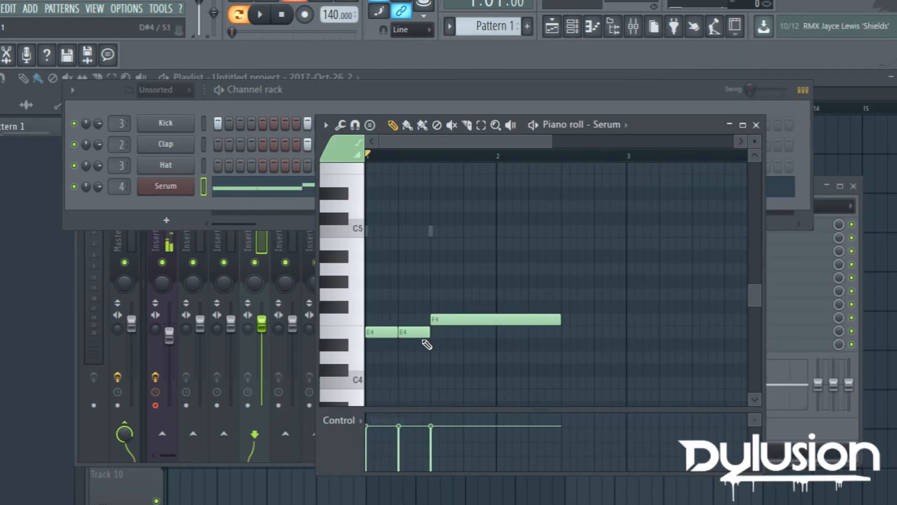
left_click(577, 320)
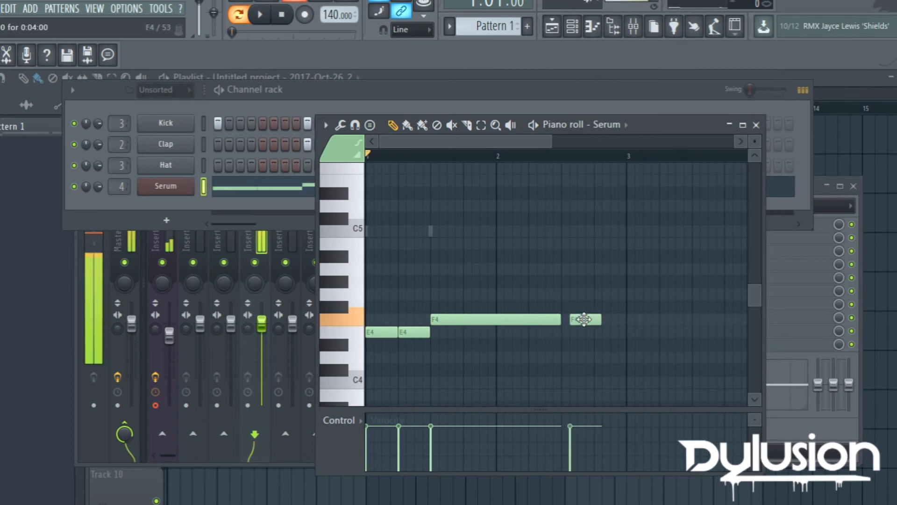
left_click(598, 332)
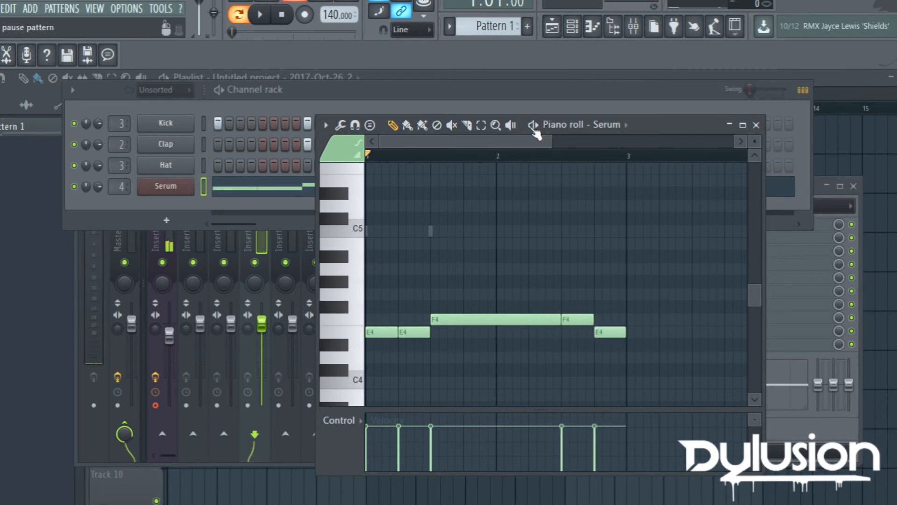
Extend the drums with kicks on steps 17 and 25, a clap on step 25, and hats on steps 5, 13, 21 and 29
left_click(270, 104)
left_click(397, 123)
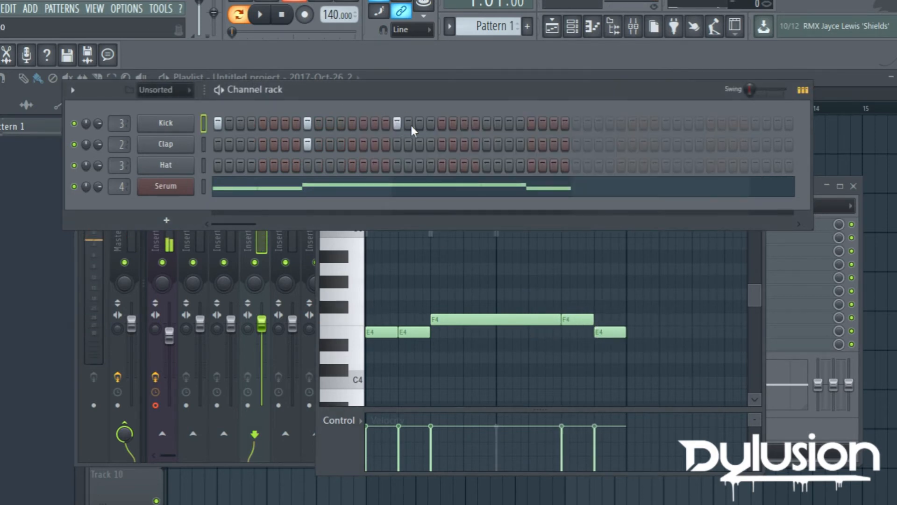
right_click(498, 123)
left_click(486, 124)
left_click(486, 144)
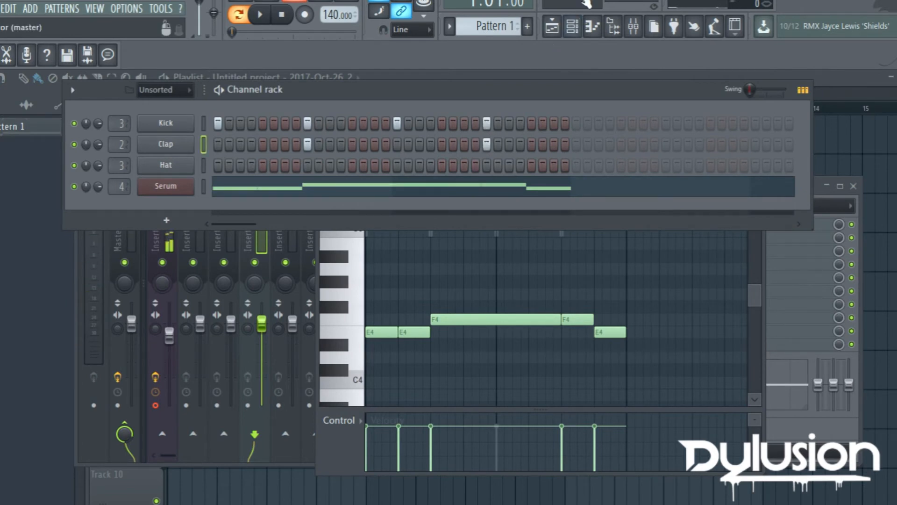
left_click(352, 165)
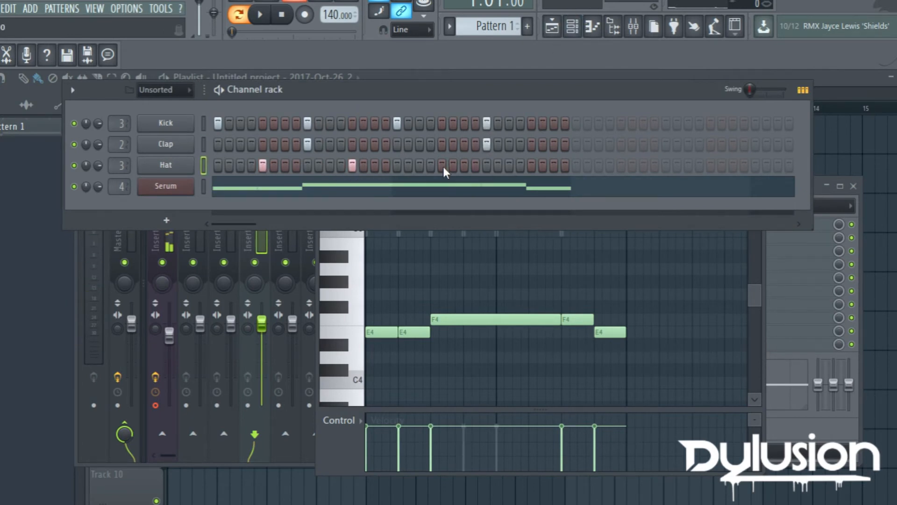
left_click(441, 165)
left_click(532, 165)
Audition the extended pattern and reopen the Serum plugin window
left_click(559, 28)
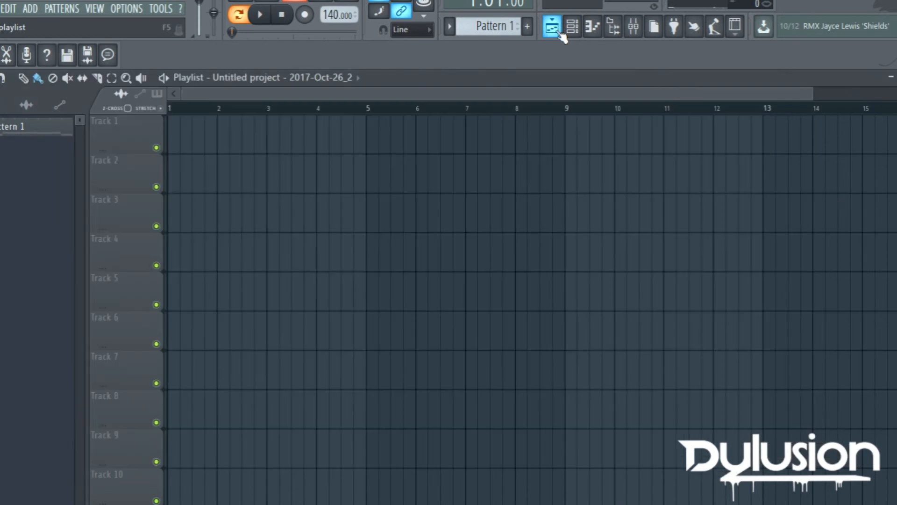
left_click(582, 35)
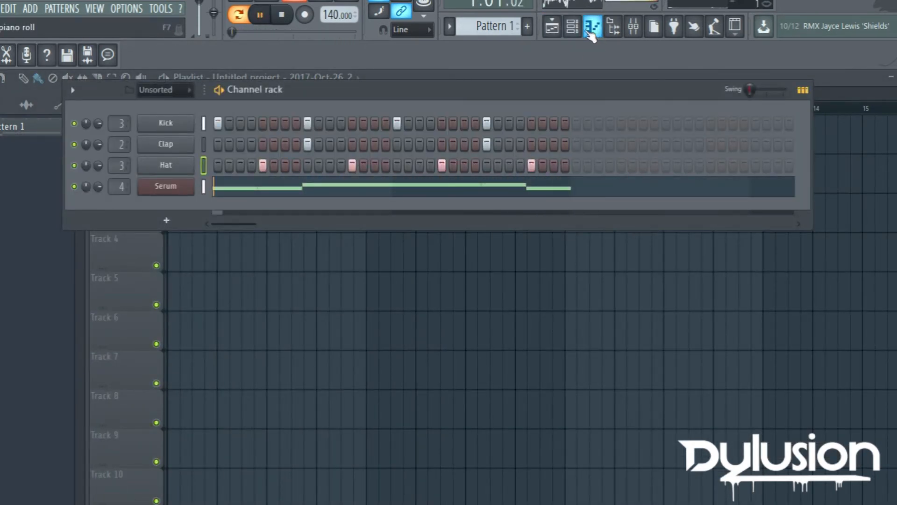
left_click(175, 191)
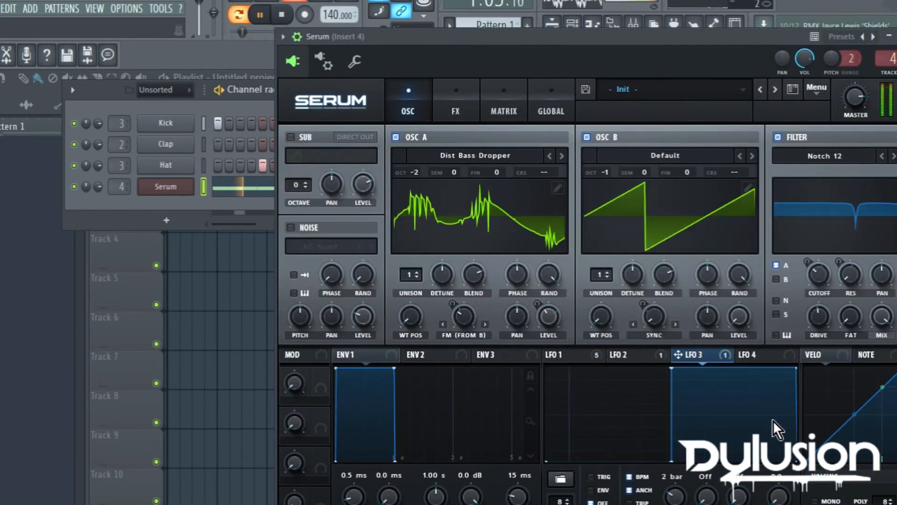
key("space")
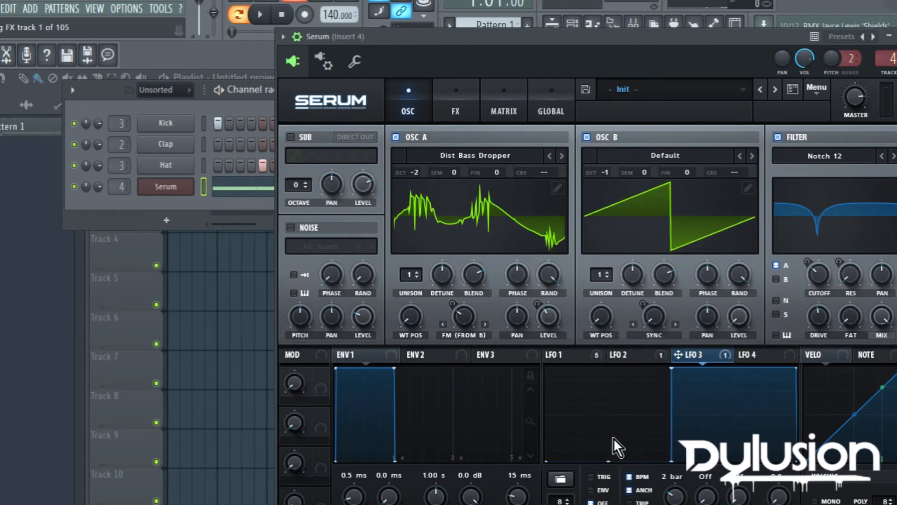
Reshape LFO 3 into two near-square pulses, high during the second and fourth quarters of the cycle
left_click_drag(622, 403, 635, 363)
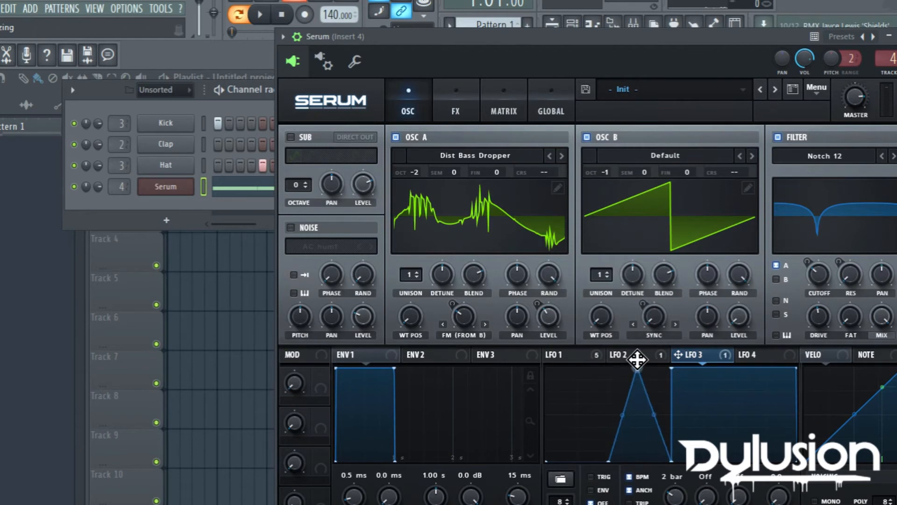
left_click_drag(660, 408, 731, 350)
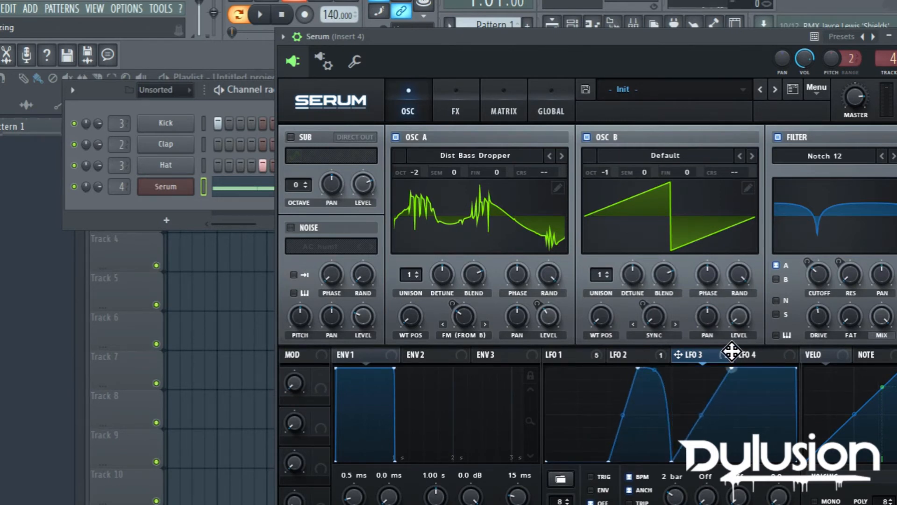
left_click_drag(708, 408, 694, 467)
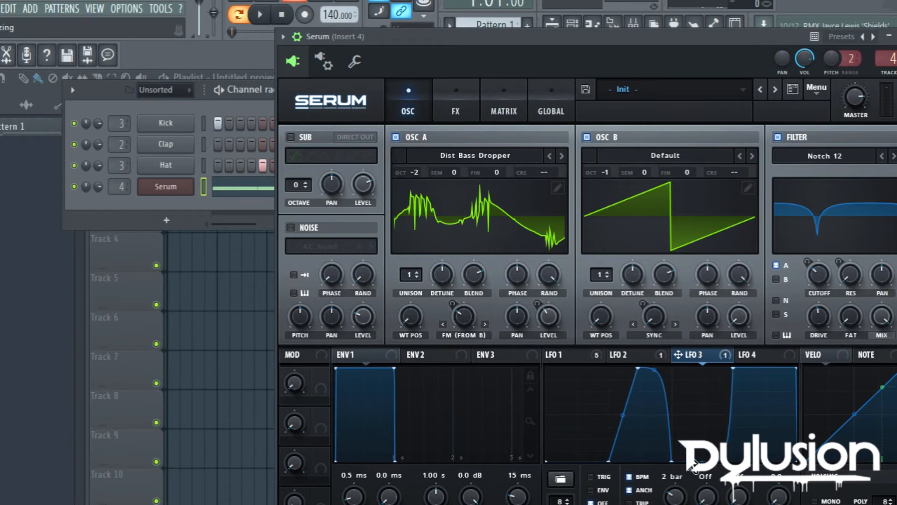
left_click_drag(650, 371, 658, 356)
left_click_drag(626, 413, 596, 359)
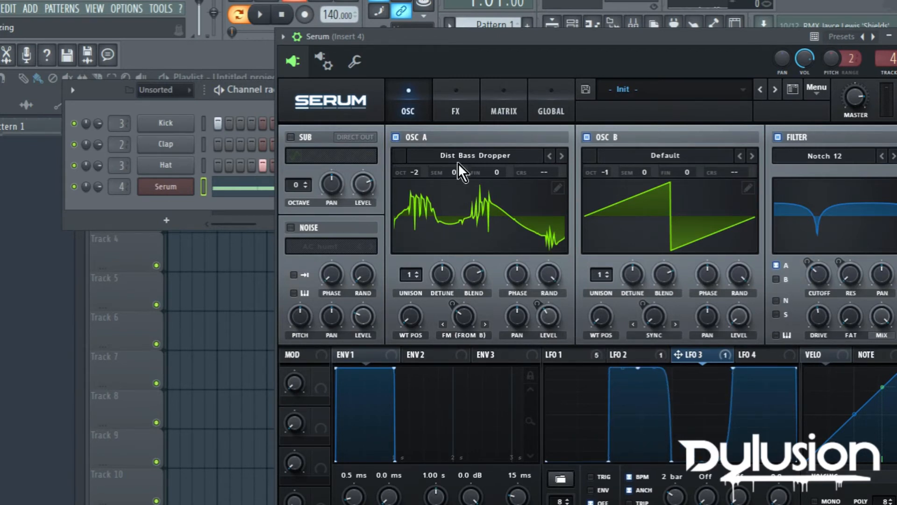
During playback, remove LFO 3's second-quarter pulse and lower the last-quarter plateau so it slopes gently down towards the end
left_click(260, 14)
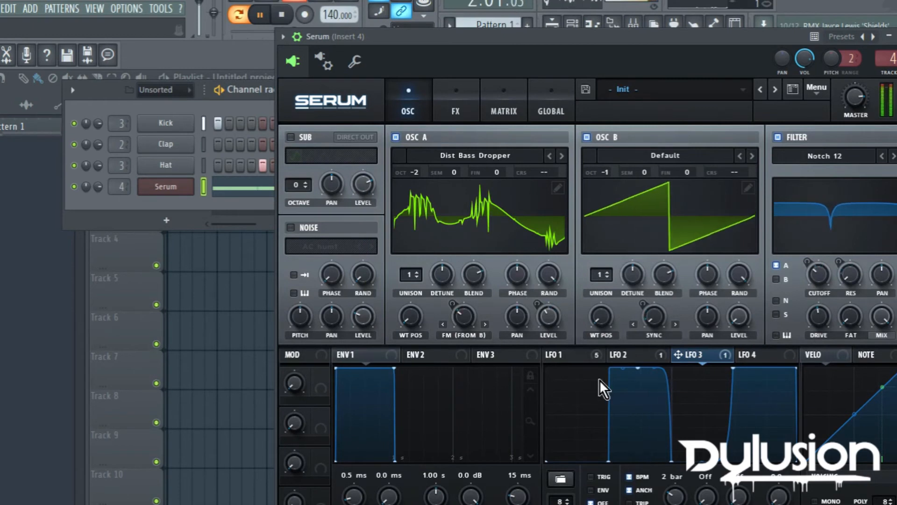
double_click(638, 368)
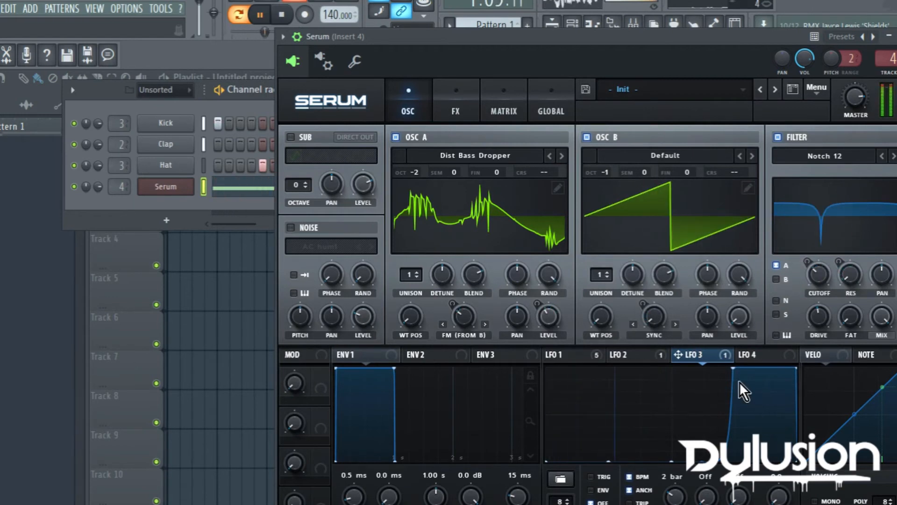
left_click_drag(734, 369, 733, 412)
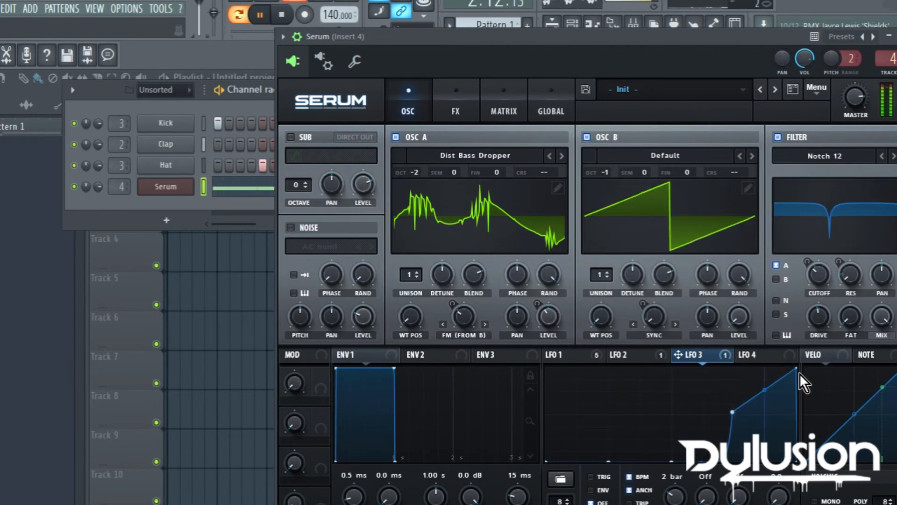
left_click_drag(794, 370, 735, 416)
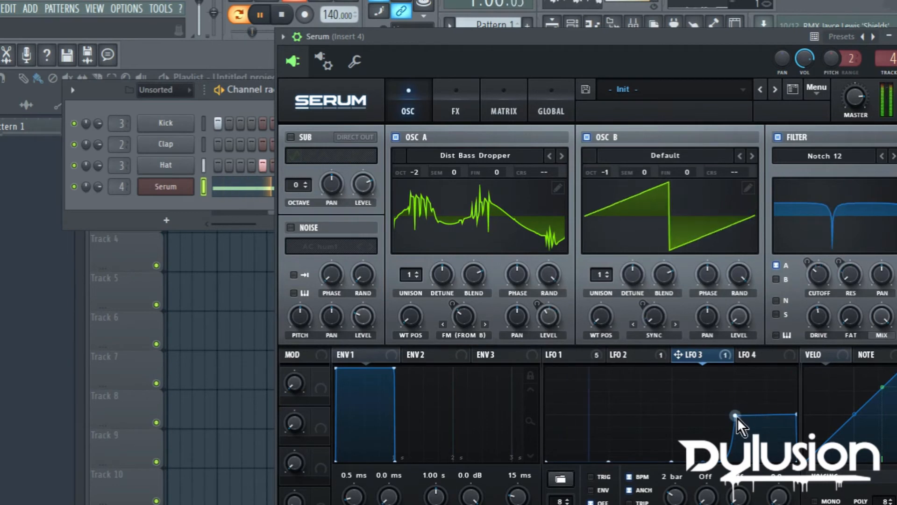
left_click_drag(736, 415, 731, 387)
left_click_drag(796, 415, 795, 401)
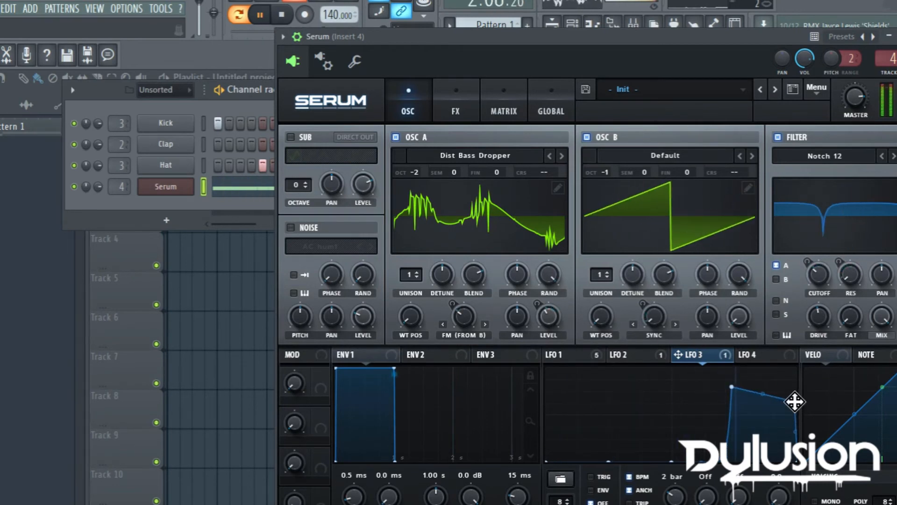
Lower Serum's master volume, close its window and stop playback
mouse_move(854, 96)
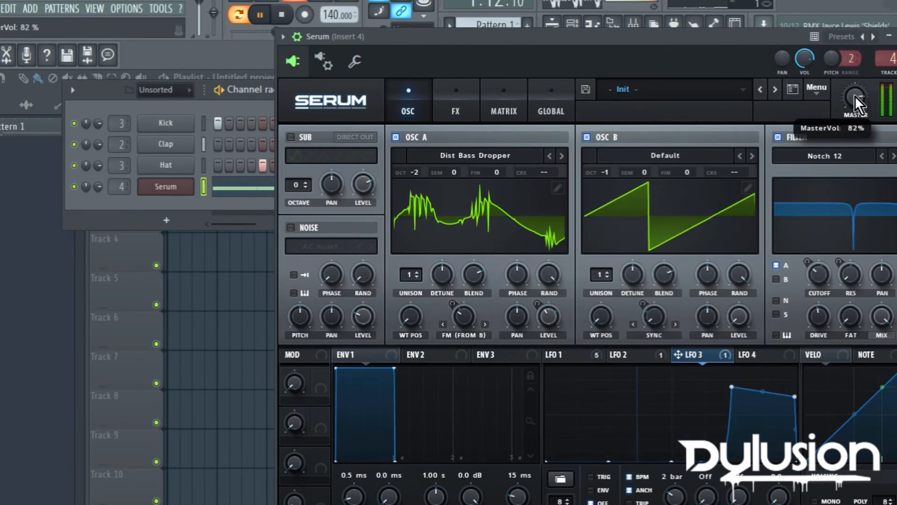
left_click_drag(854, 97, 853, 123)
left_click(895, 36)
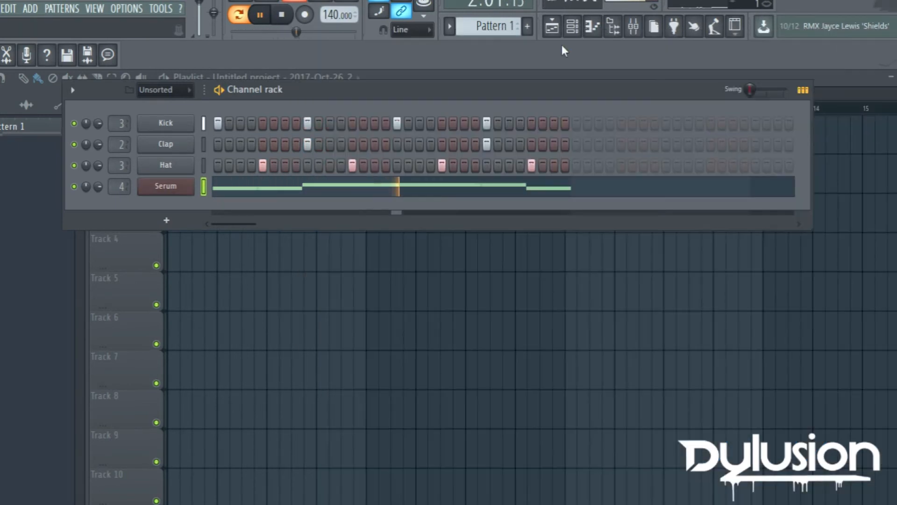
key("space")
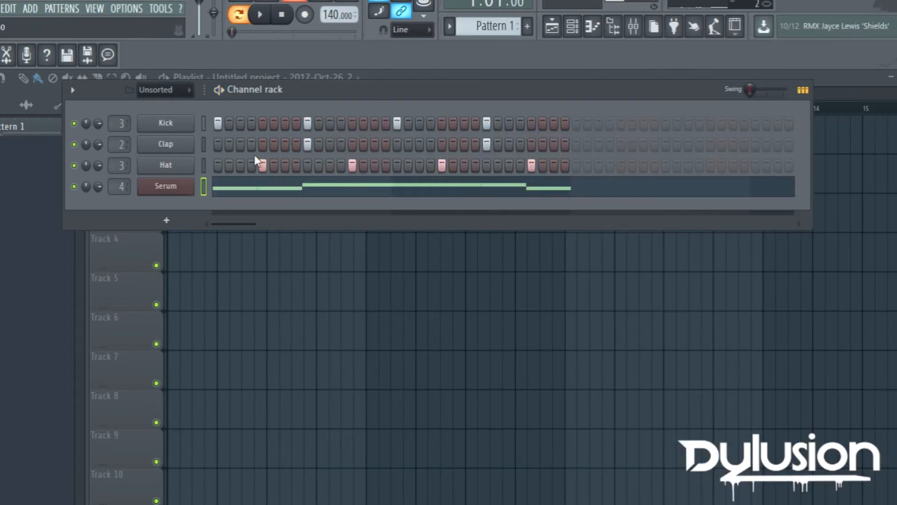
Reopen the Serum plugin window, display LFO 1 and assign Env 2 to its rate with a modulation amount of 19
left_click(181, 186)
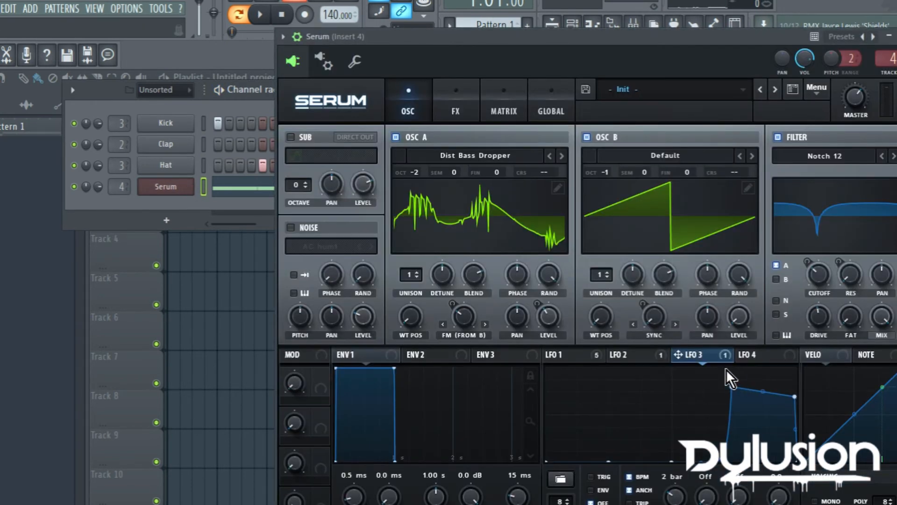
left_click(593, 352)
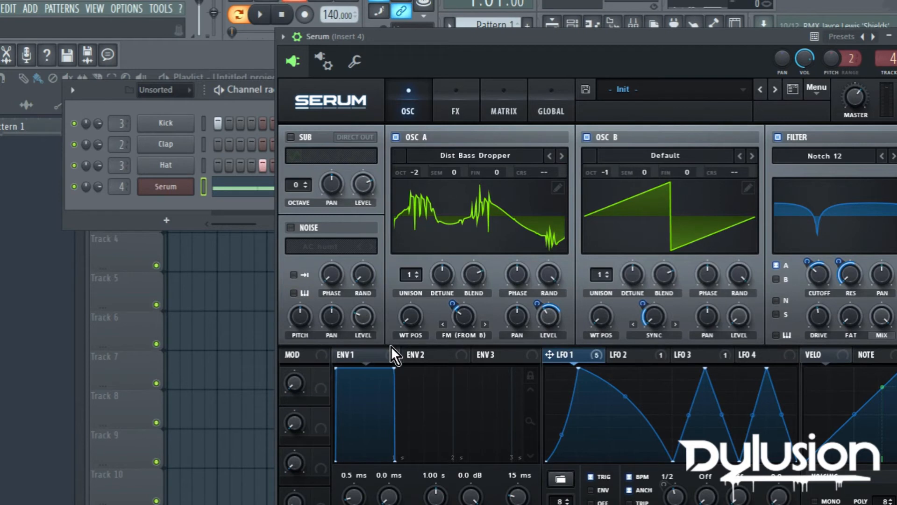
left_click(428, 355)
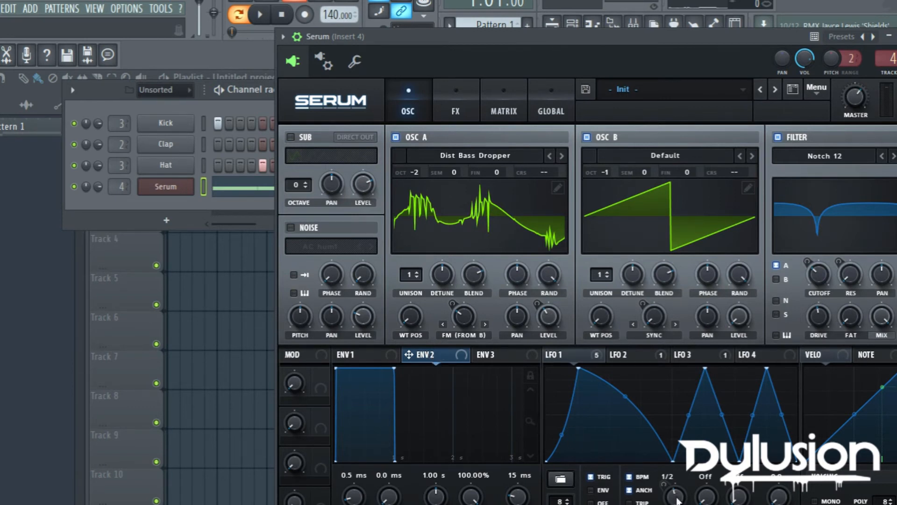
mouse_move(673, 498)
left_mouse_down()
mouse_move(669, 489)
mouse_move(665, 499)
left_mouse_up()
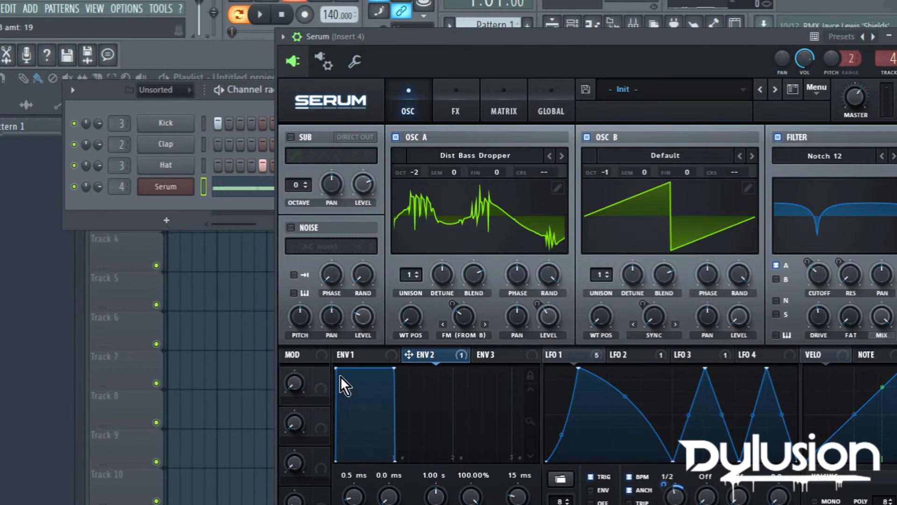
During playback, shape Env 2 with 249 ms attack, 9.9 ms decay and 1.12 s release, and lower its LFO 1 rate amount to 1
left_click_drag(336, 368, 493, 377)
left_click_drag(396, 422, 419, 478)
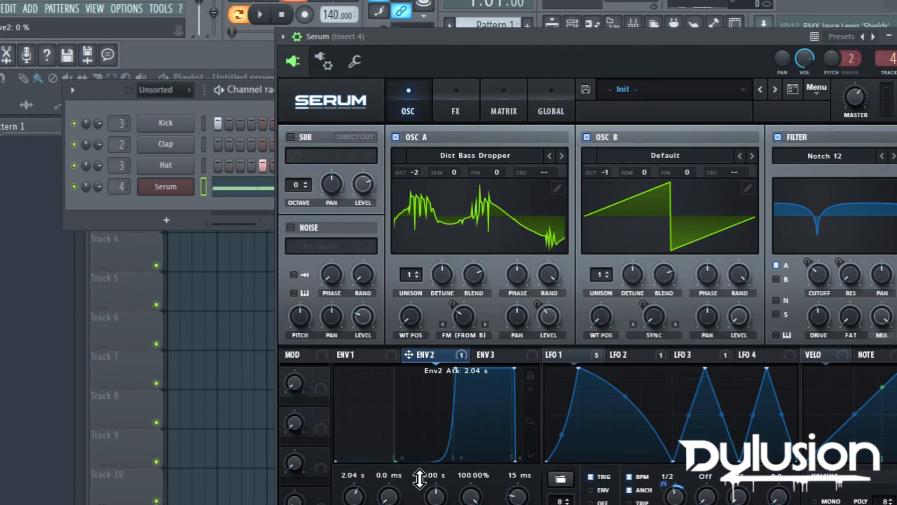
left_click(261, 16)
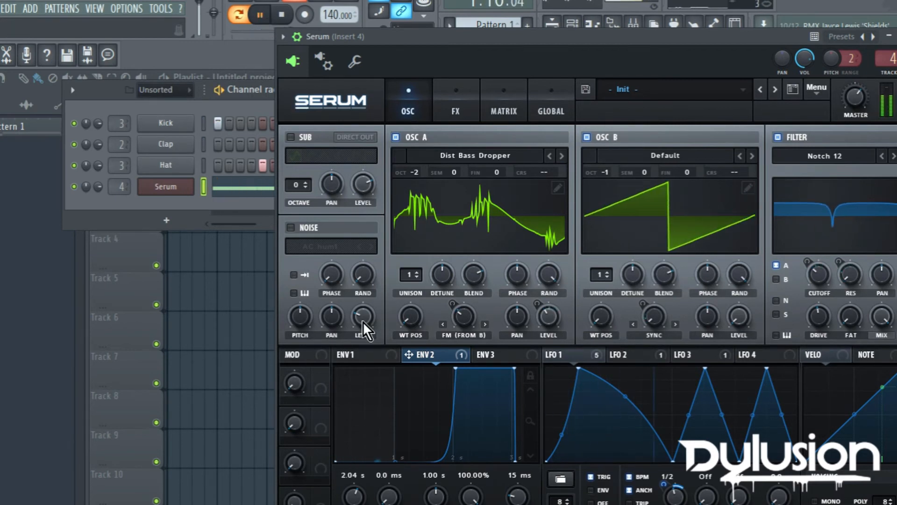
left_click_drag(454, 370, 360, 368)
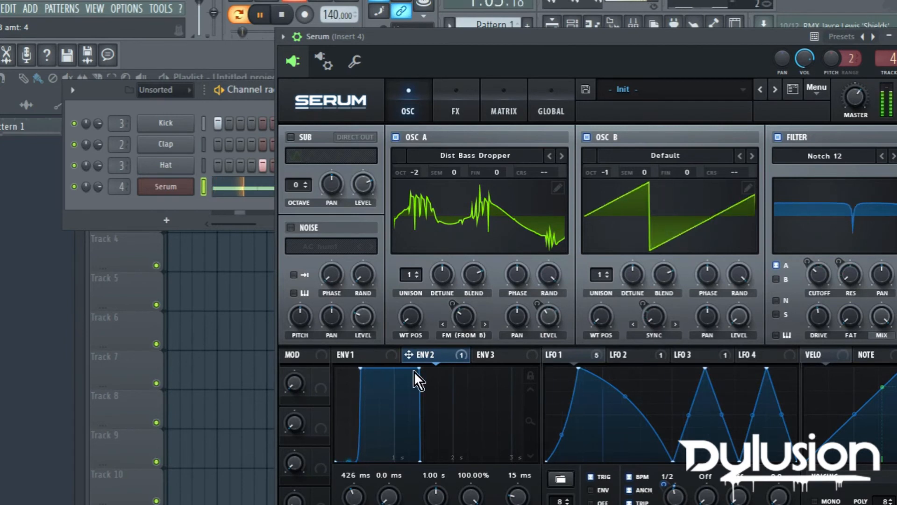
left_click_drag(416, 369, 367, 410)
left_click_drag(363, 459, 465, 469)
left_click_drag(359, 370, 341, 367)
left_click_drag(343, 461, 385, 459)
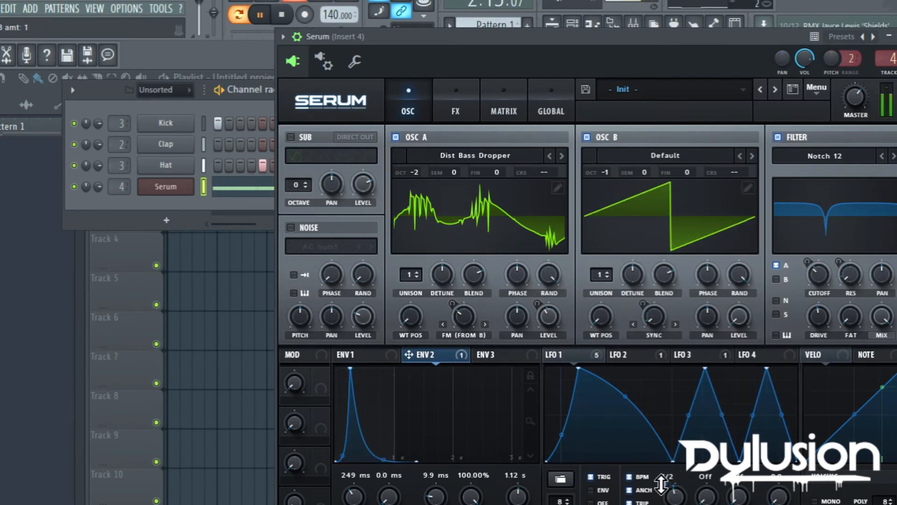
In the modulation matrix, halve LFO 3's output to LFO 1 rate and set Env 2's output to 59, then stop playback
left_click(502, 109)
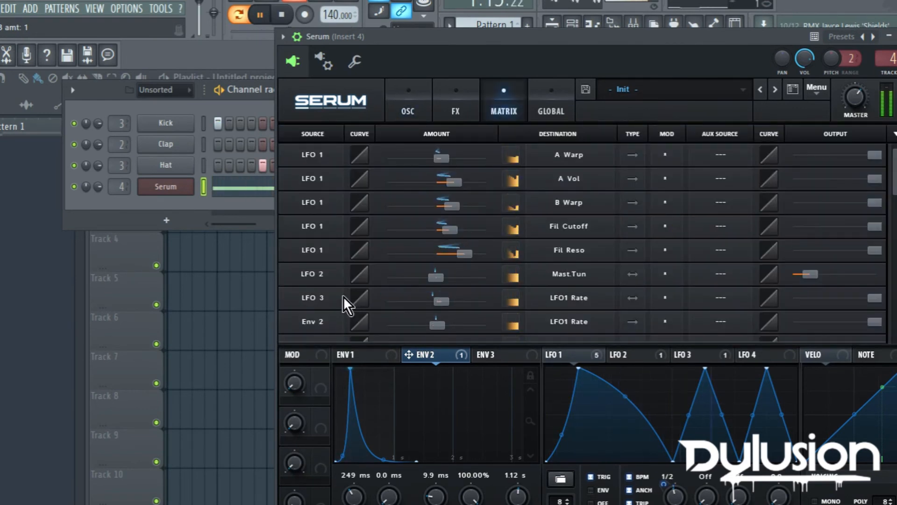
left_click(873, 299)
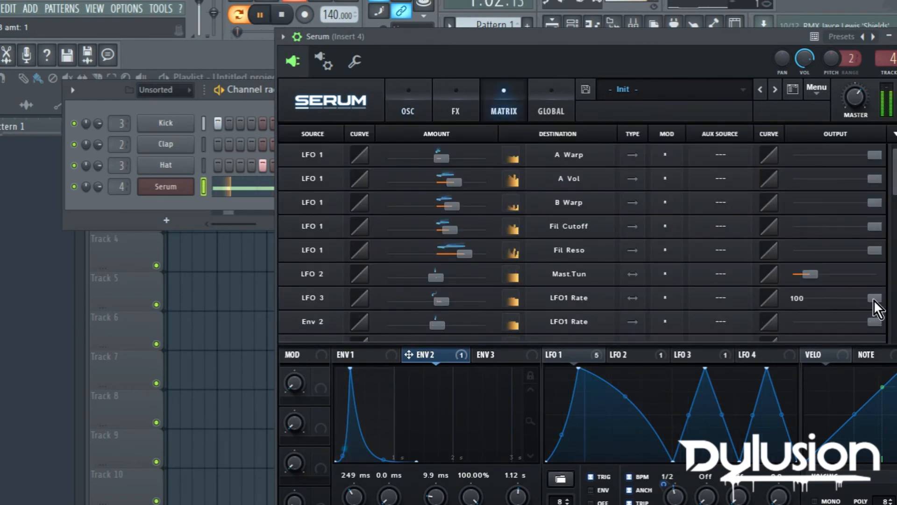
left_click_drag(874, 299, 831, 302)
left_click_drag(873, 322, 826, 324)
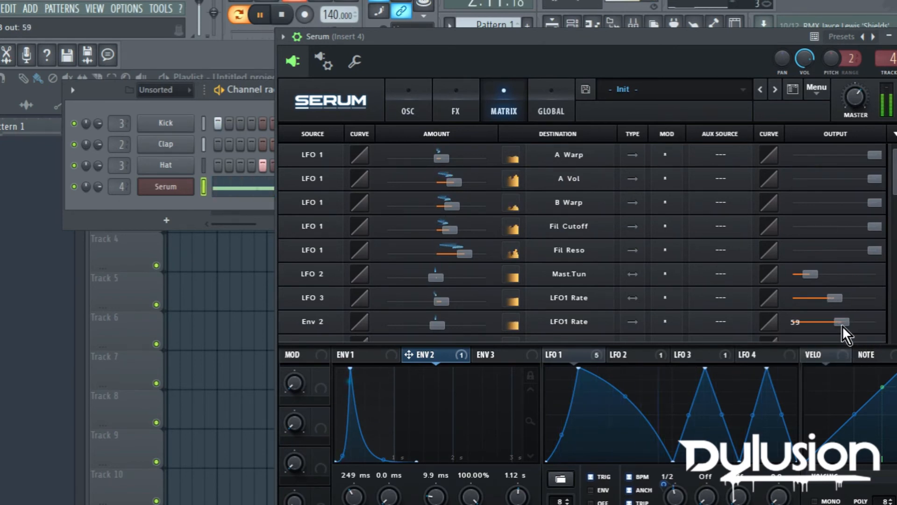
key("space")
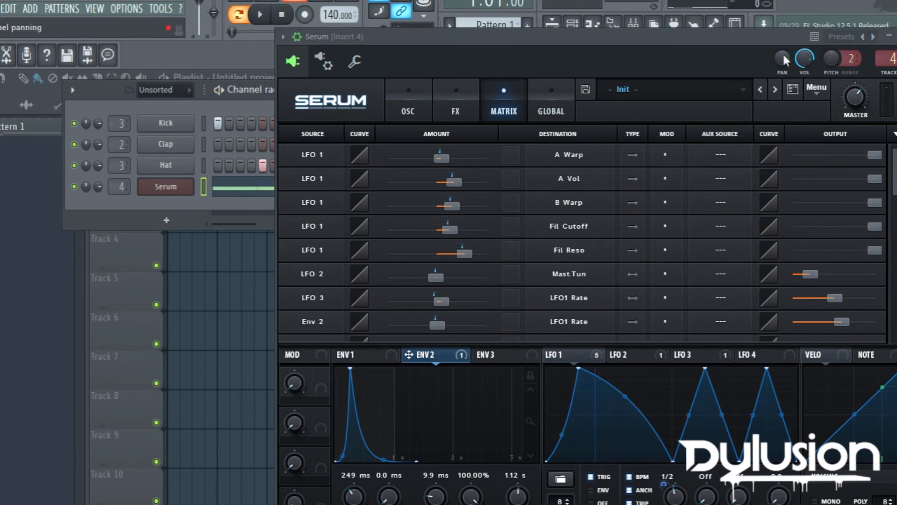
key("Escape")
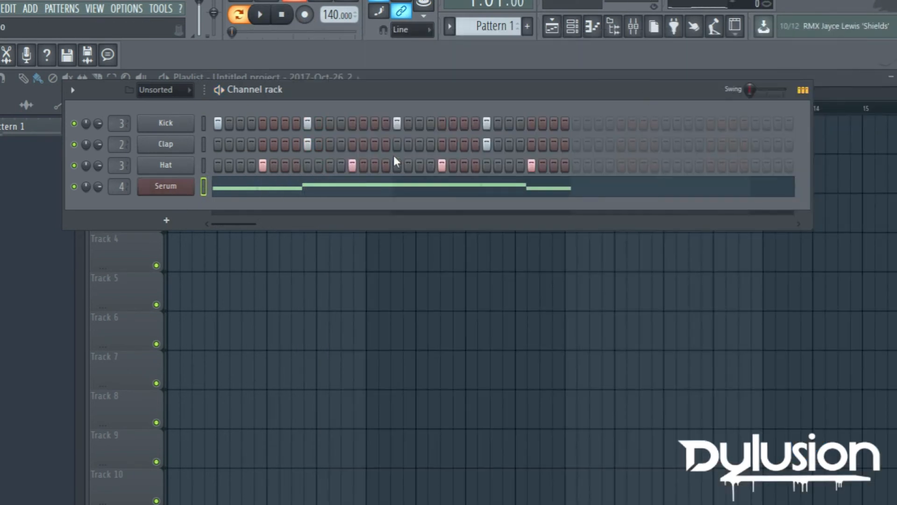
left_click(578, 29)
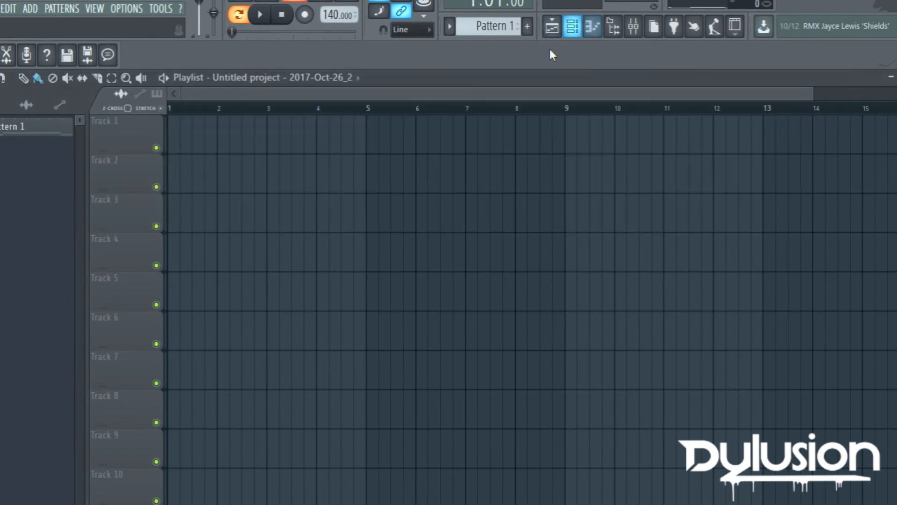
left_click(579, 31)
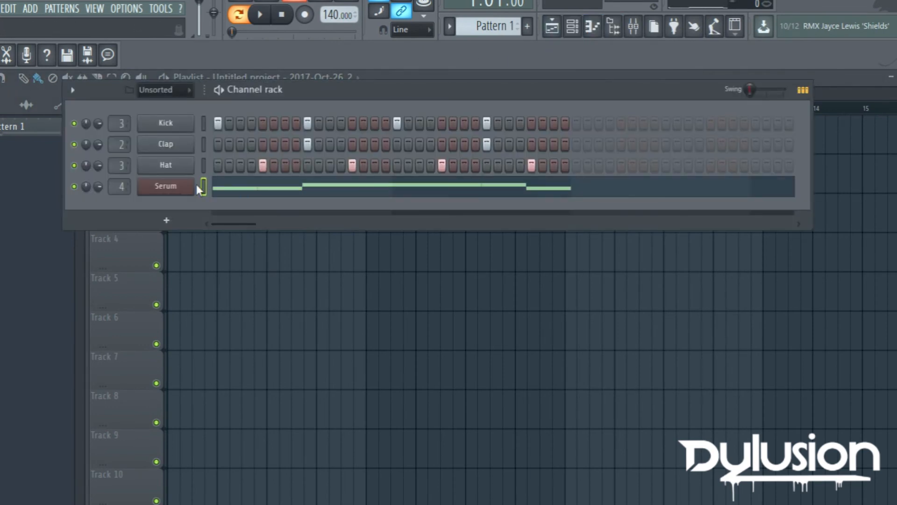
left_click(191, 185)
Show Serum's effects rack, enable the Hyper/Dimension effect while the pattern plays, and stop playback
left_click(442, 106)
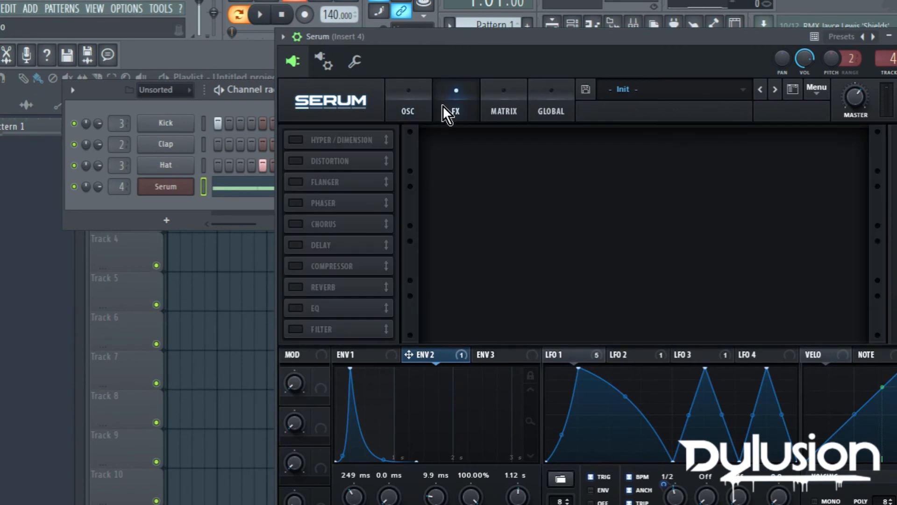
left_click(495, 98)
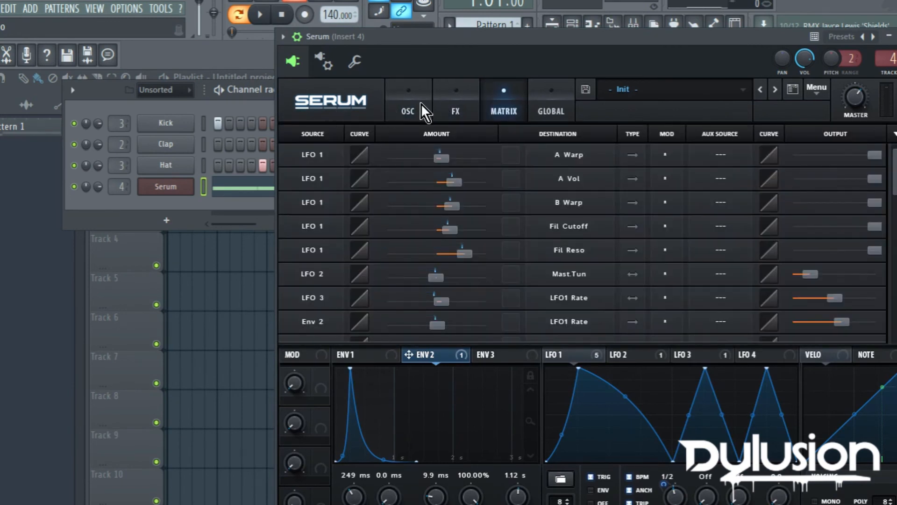
left_click(451, 103)
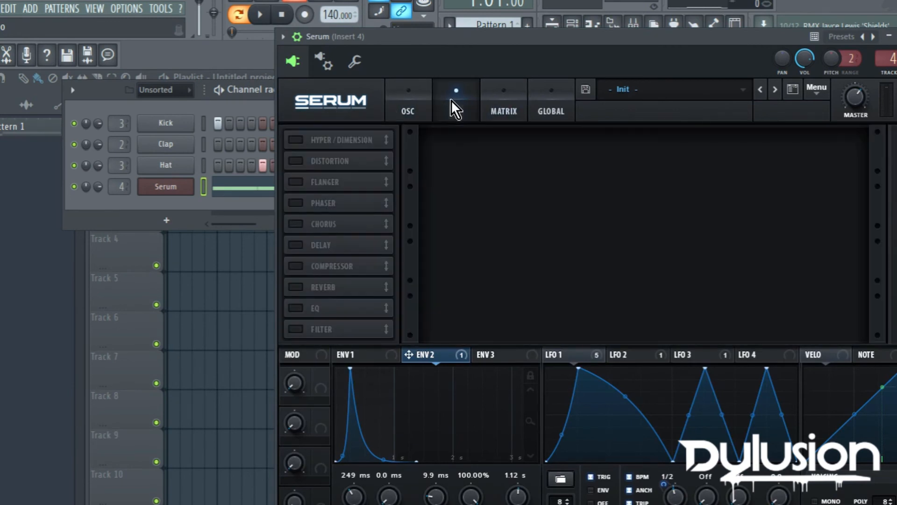
left_click(265, 17)
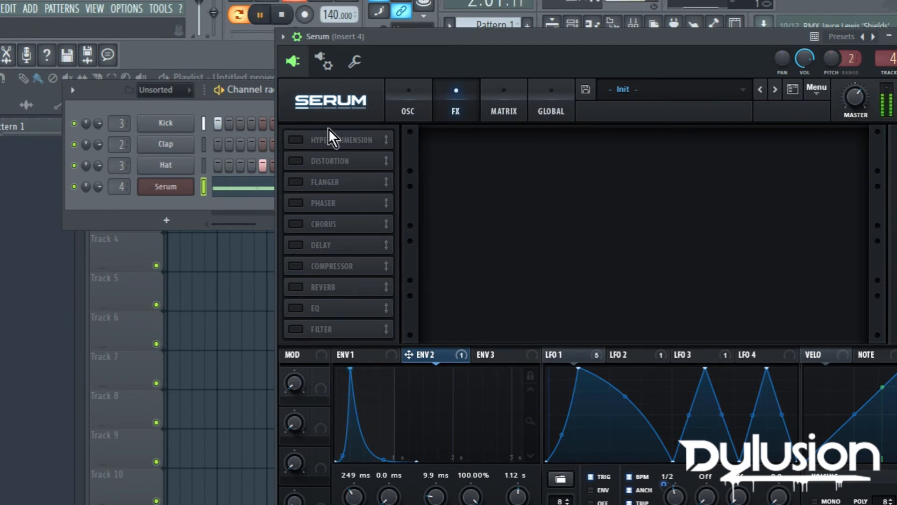
left_click(295, 140)
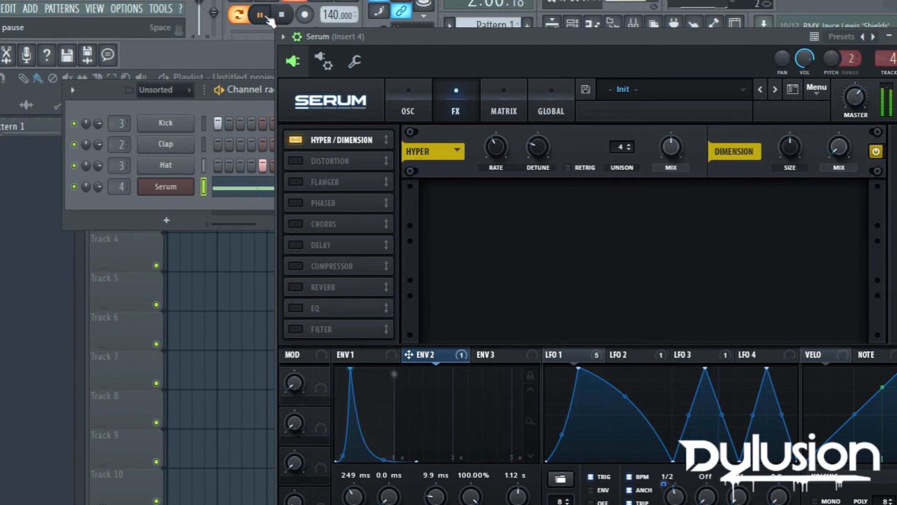
left_click(260, 15)
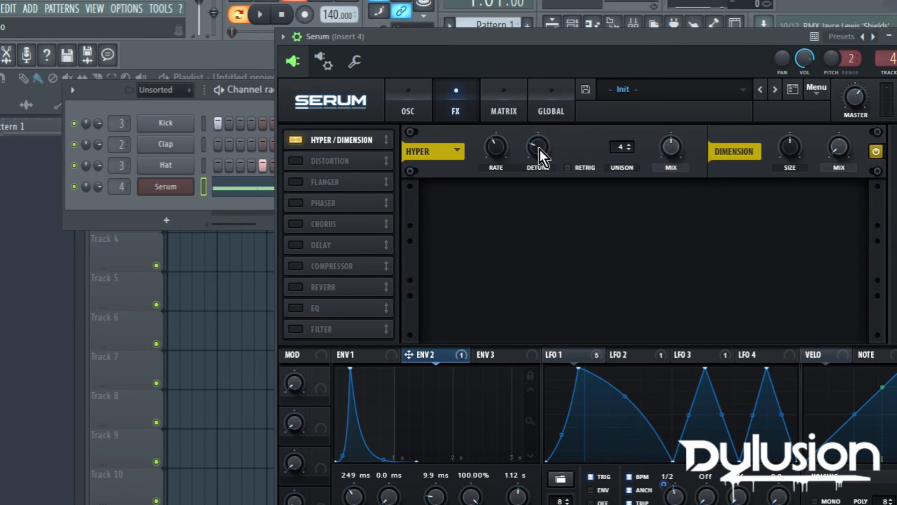
Lower Hyper's detune and rate, and set its mix to 14% while auditioning the pattern
left_click_drag(539, 148, 495, 172)
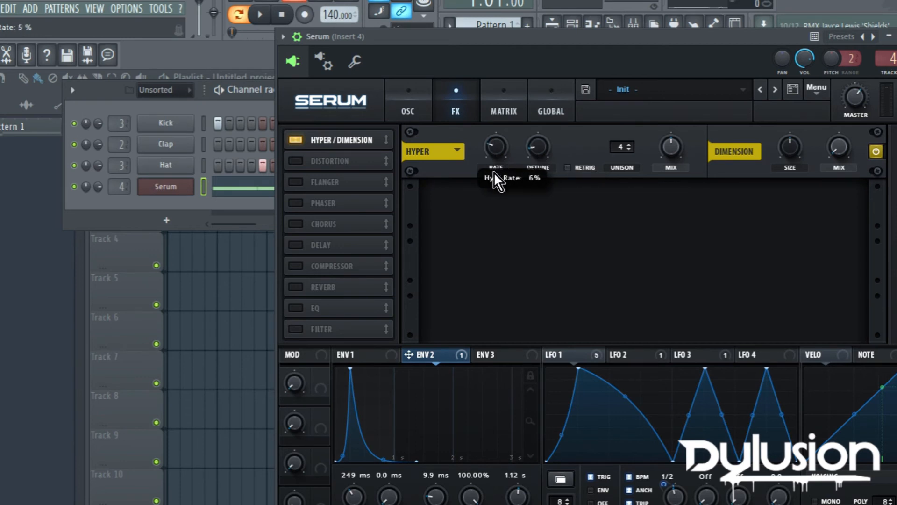
left_click(270, 23)
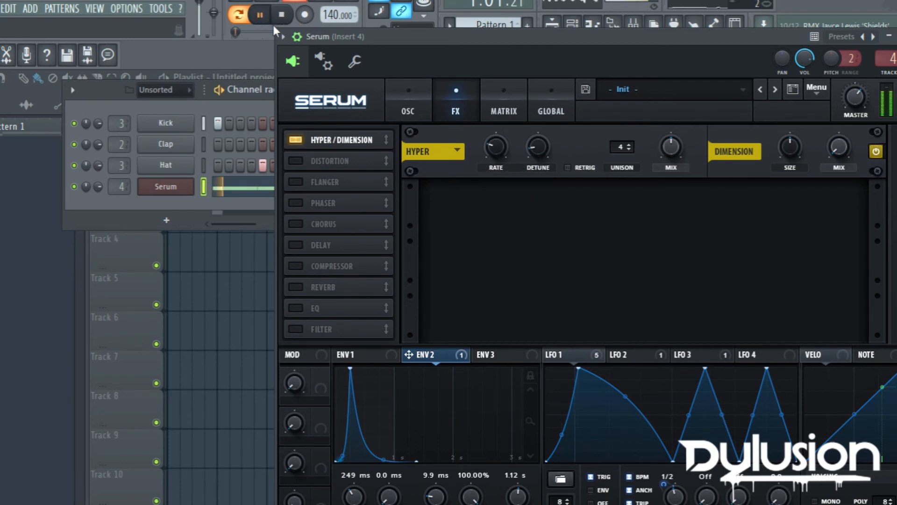
left_click_drag(664, 154, 644, 199)
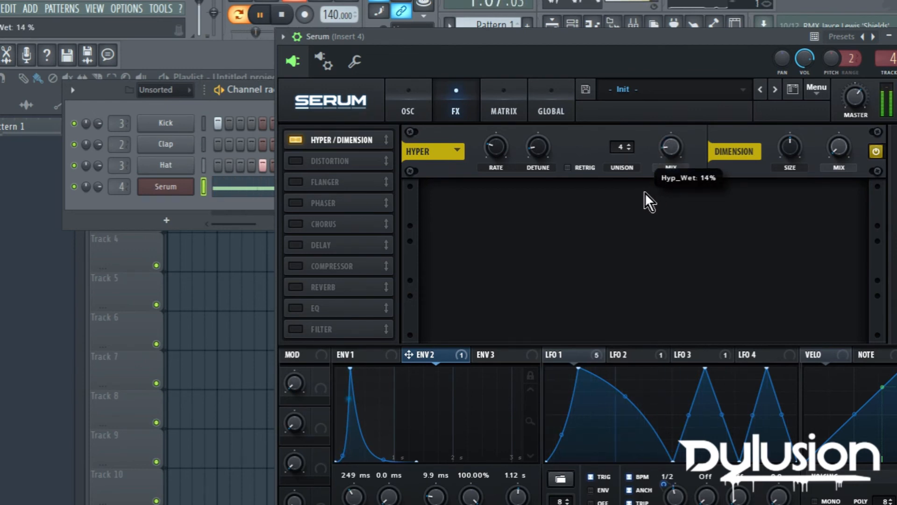
left_click(283, 15)
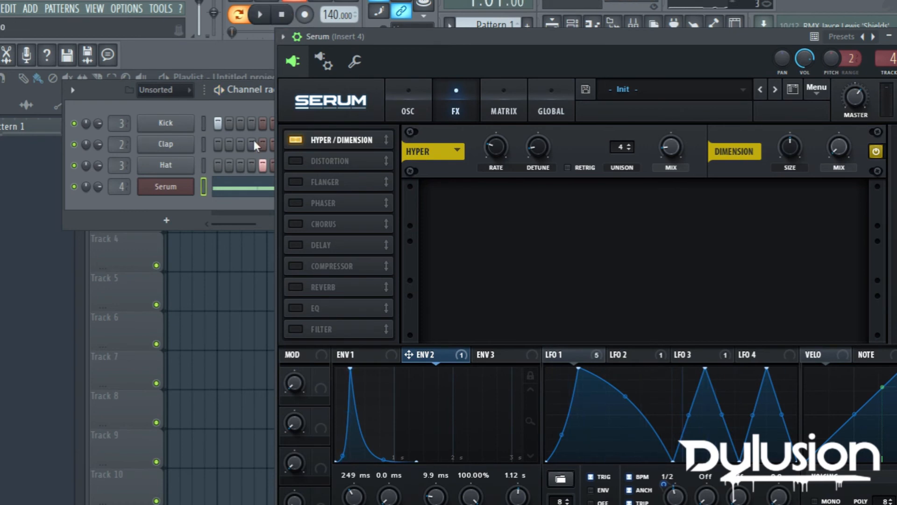
Enable the Distortion effect, set its type to Sin Fold and lower its drive to 0%
left_click(296, 161)
left_click(413, 96)
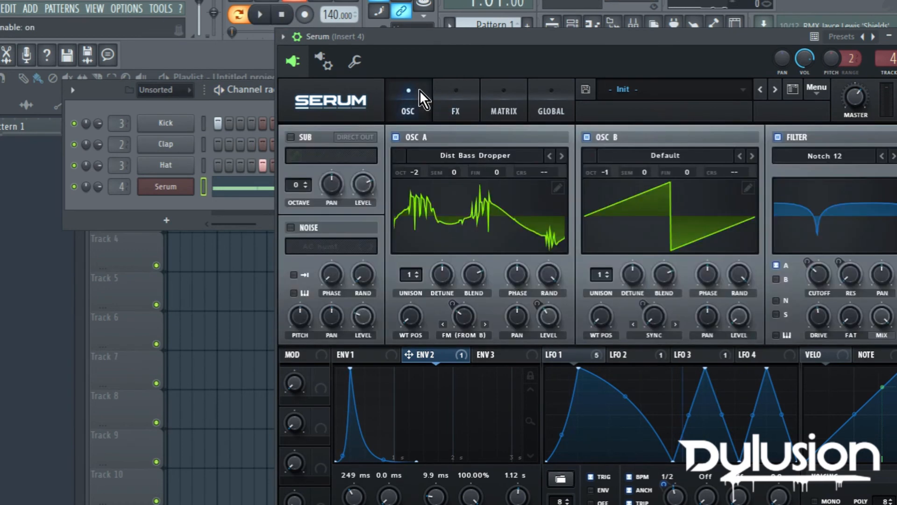
left_click(447, 96)
left_click(526, 209)
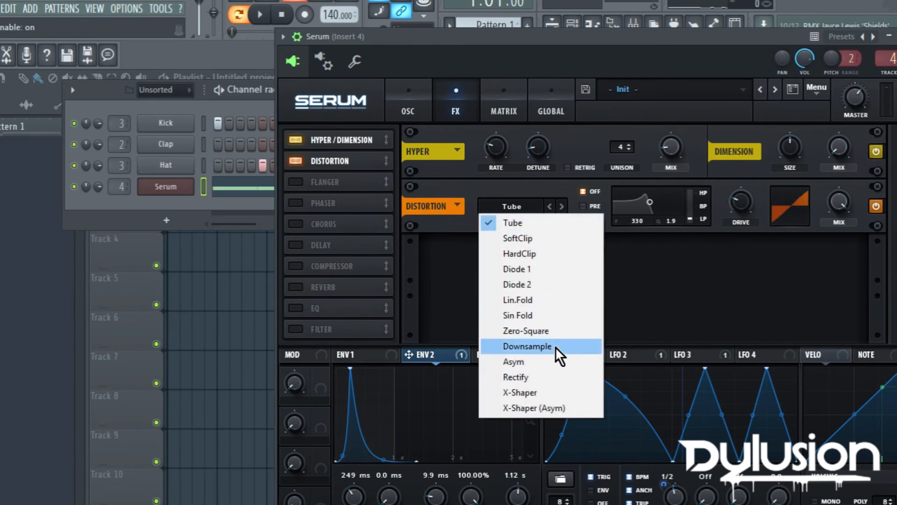
left_click(551, 315)
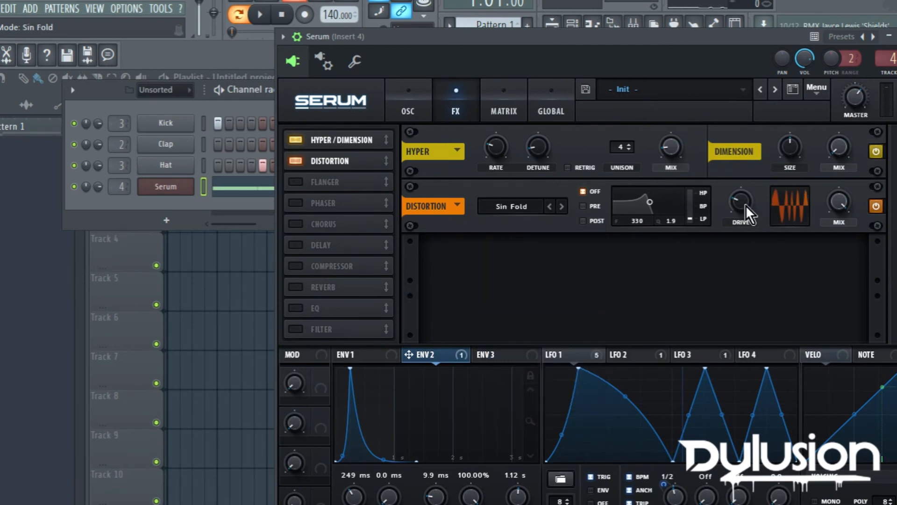
left_click_drag(736, 204, 737, 225)
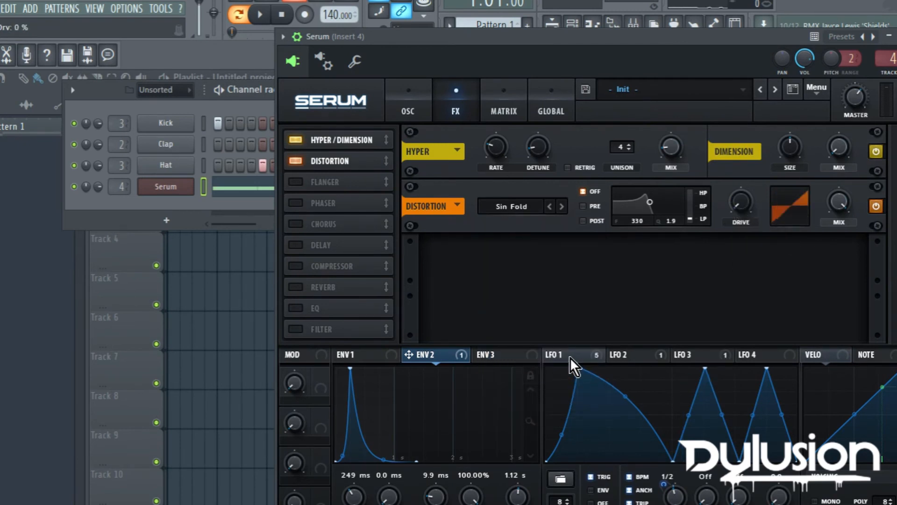
Assign LFO 1 to the distortion drive with an amount of 13, and set the distortion mix to 65% during playback
left_click_drag(570, 357, 697, 234)
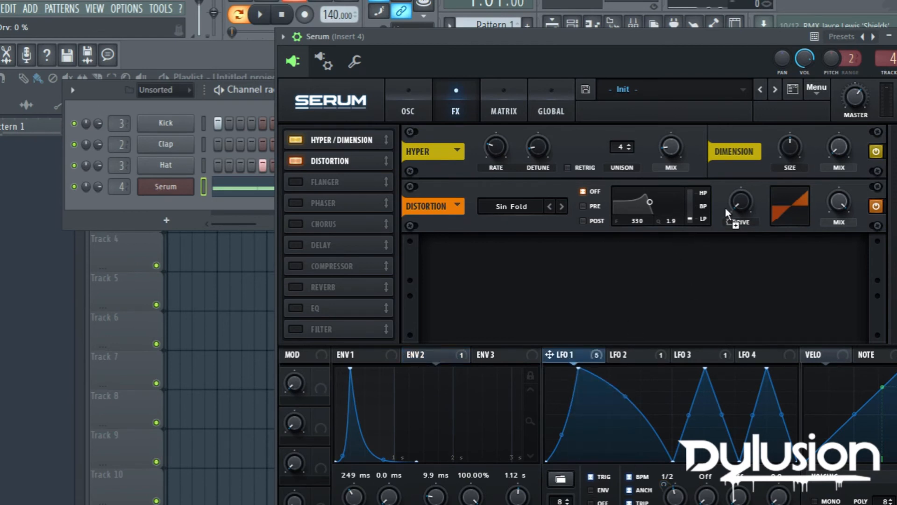
left_click_drag(730, 203, 719, 235)
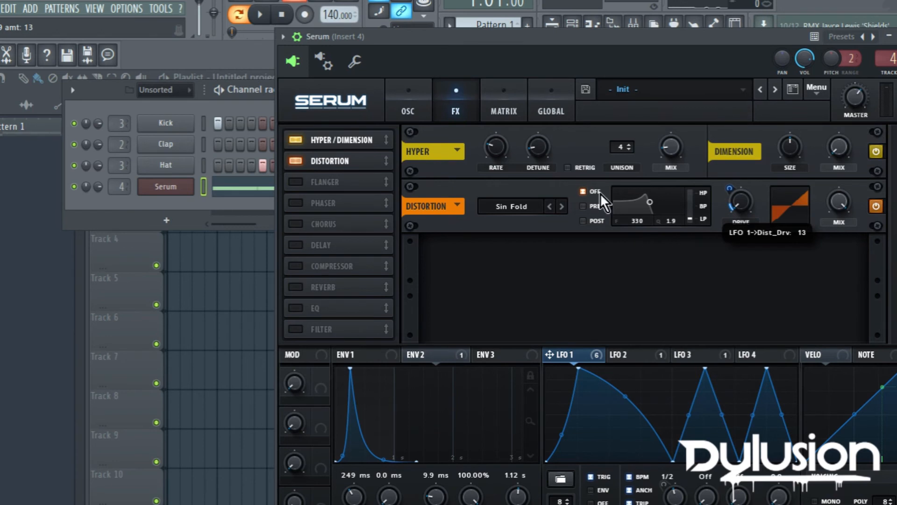
left_click(259, 14)
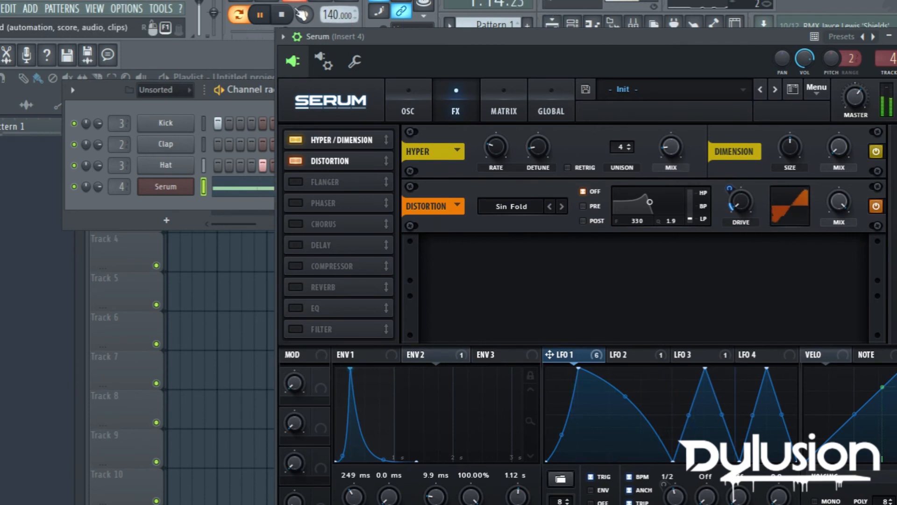
key("space")
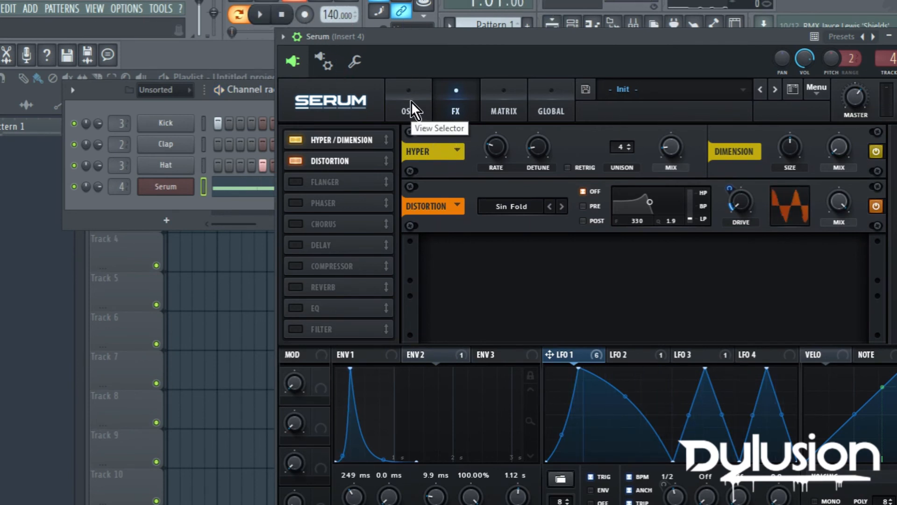
left_click(260, 15)
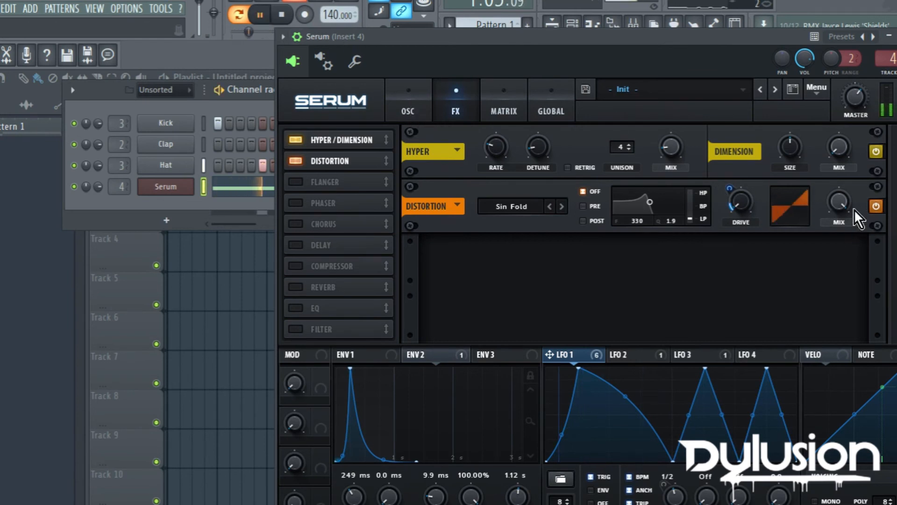
left_click_drag(840, 205, 843, 254)
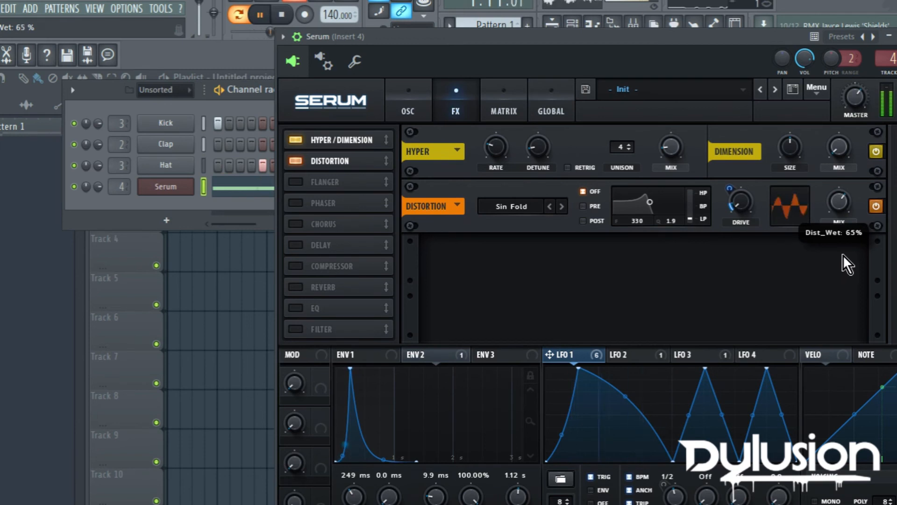
Stop playback, enable the Delay effect with linked 1/128 times, and set its filter to frequency 14872 and Q 1.2
left_click(281, 15)
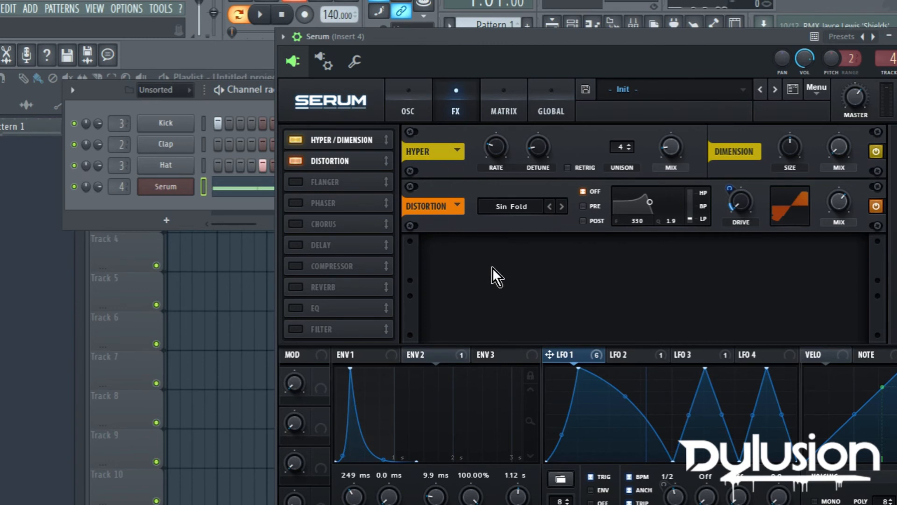
left_click(295, 245)
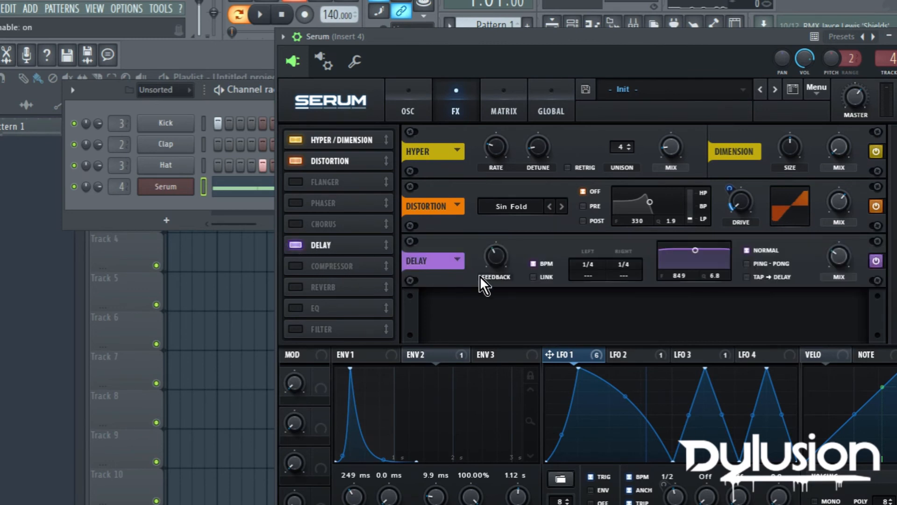
left_click(537, 277)
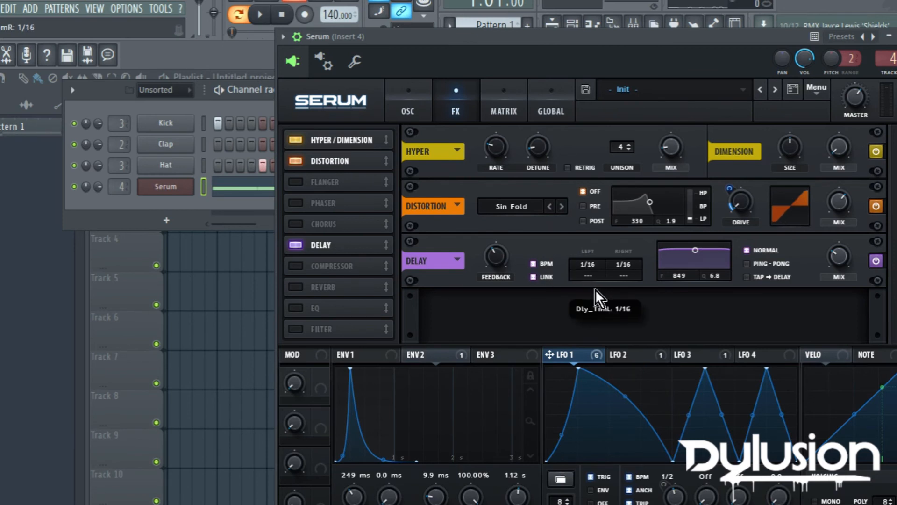
left_click_drag(595, 315, 595, 340)
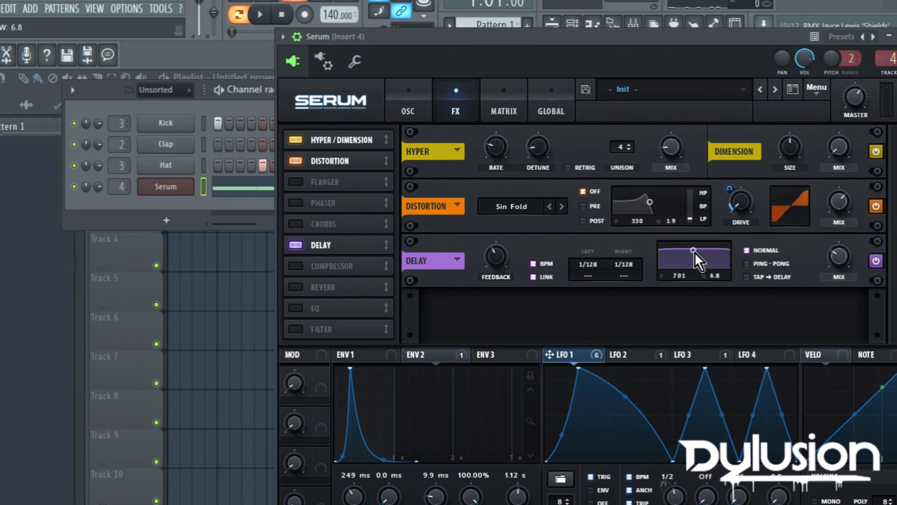
left_click_drag(695, 252, 728, 268)
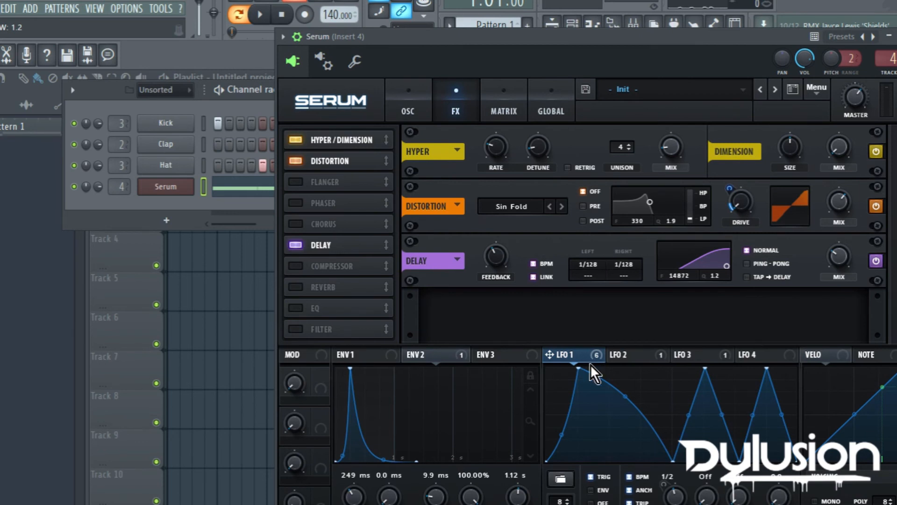
Set the delay mix to 14% and modulate it with LFO 1 by about 53, fine-tuning the amount during playback
left_click_drag(847, 255, 824, 285)
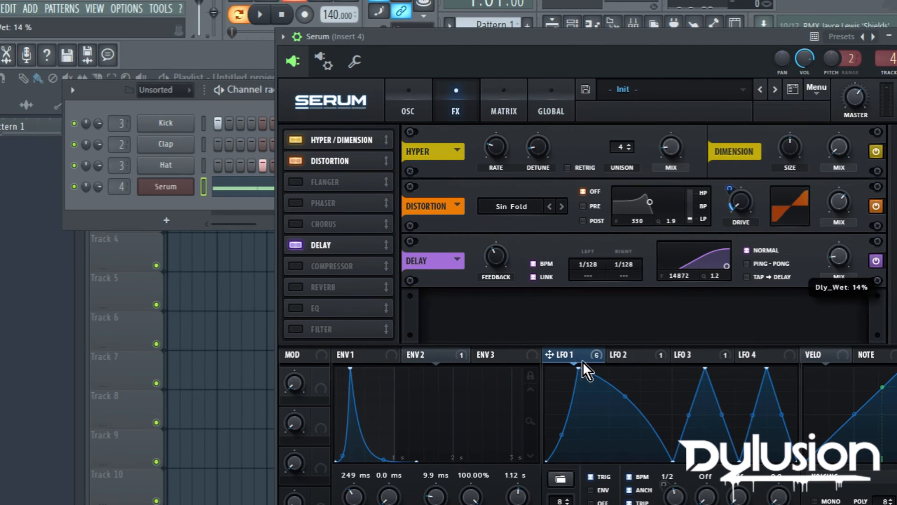
left_click_drag(582, 363, 772, 303)
left_click_drag(829, 242, 830, 255)
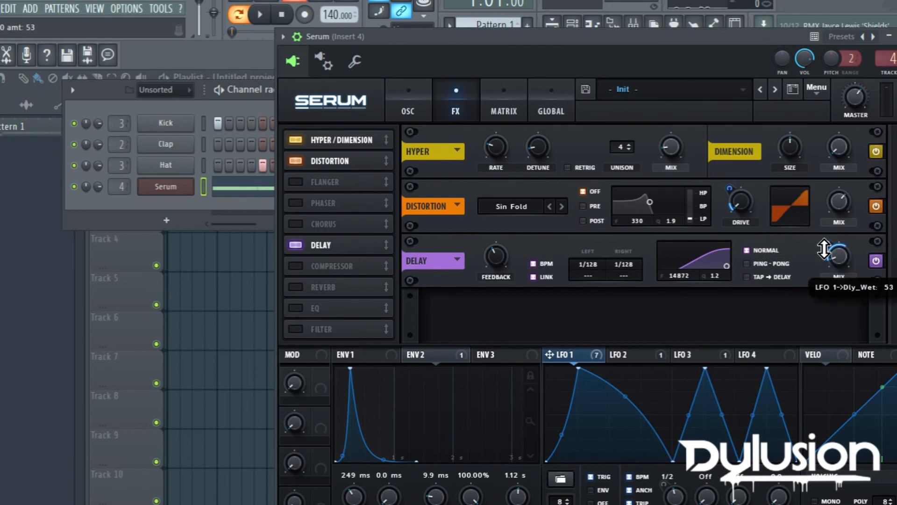
key("space")
left_click_drag(829, 243, 830, 253)
Set the delay filter to frequency 3908 and Q 0.8, reduce the feedback slightly while auditioning, and stop playback
left_click_drag(723, 266, 714, 282)
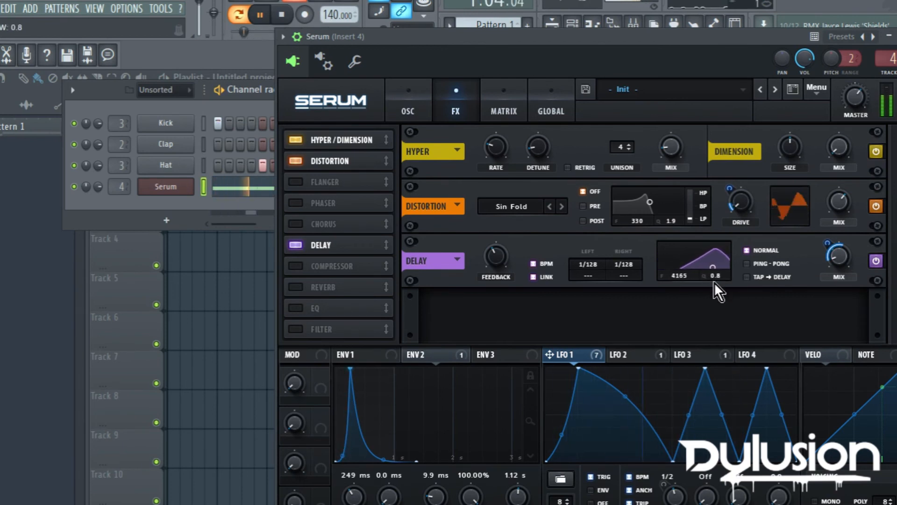
left_click_drag(513, 232, 489, 294)
key("space")
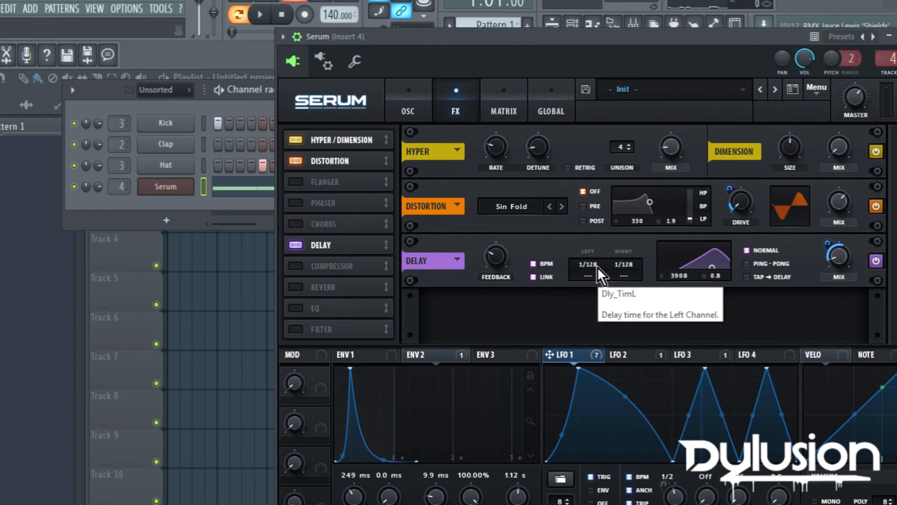
Enable the EQ effect, switch its low band to a low-cut shape and lower that band's frequency
left_click(296, 308)
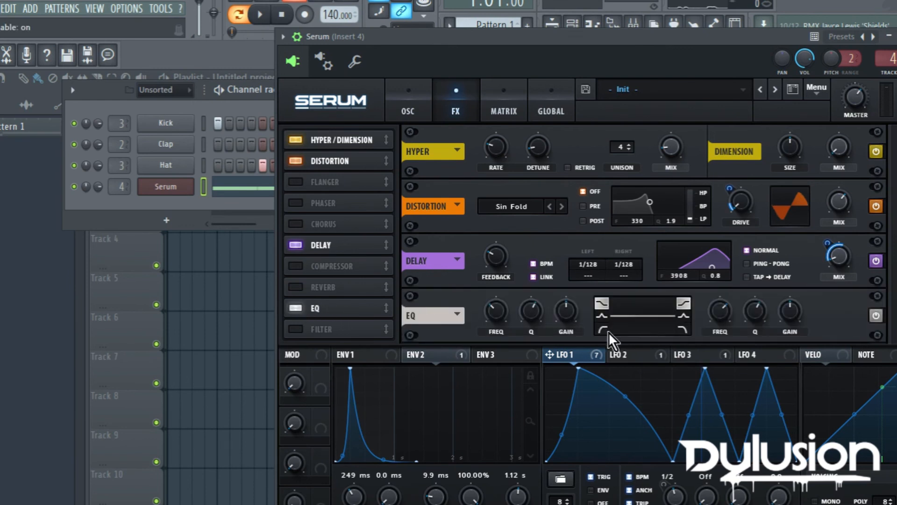
left_click_drag(564, 43, 520, 0)
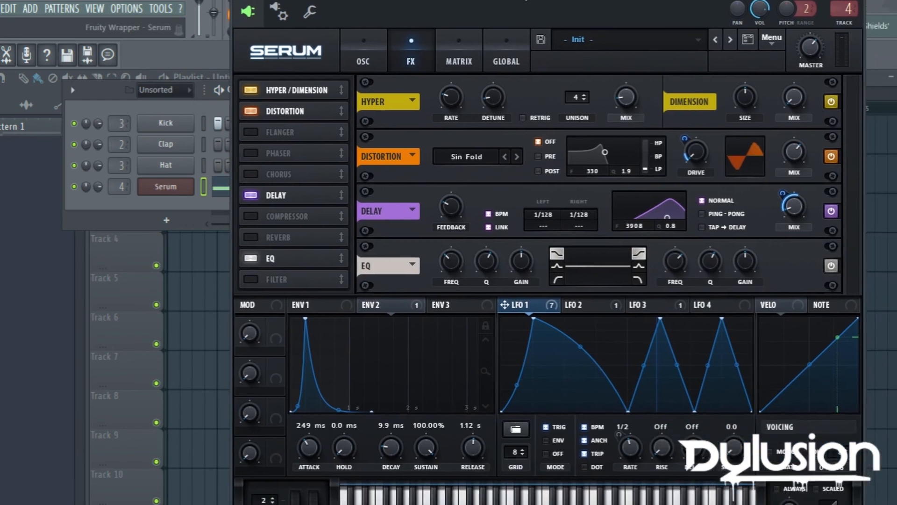
left_click(558, 281)
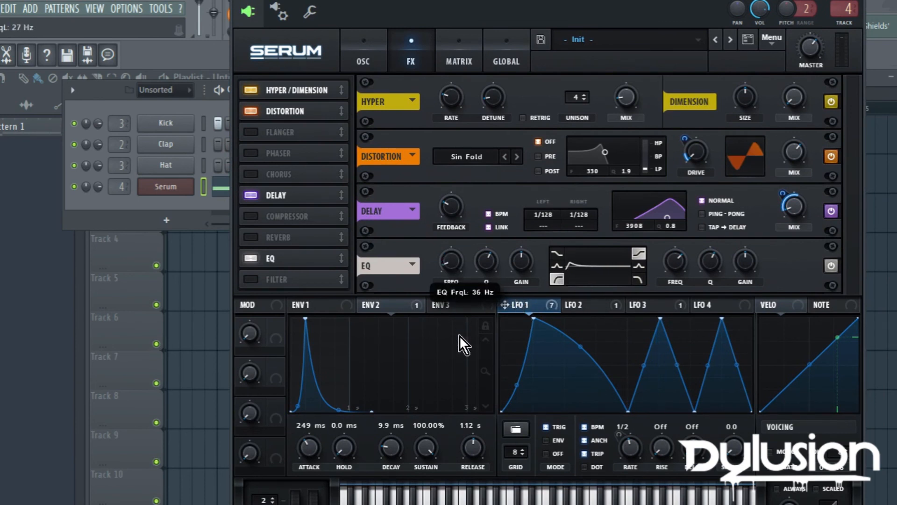
left_click_drag(489, 285, 440, 305)
Modulate the EQ low band's frequency with LFO 1 by 28 and set its Q to 57% while the pattern plays
left_click_drag(498, 0, 440, 84)
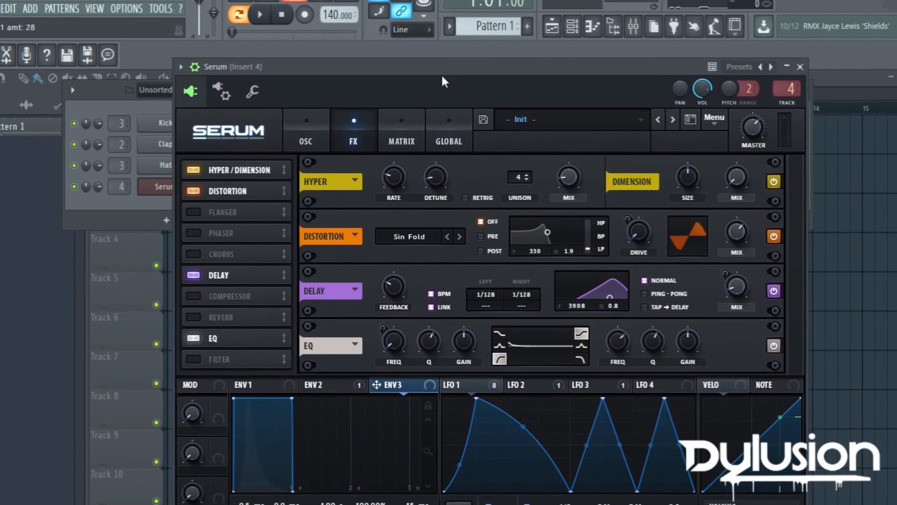
left_click(266, 24)
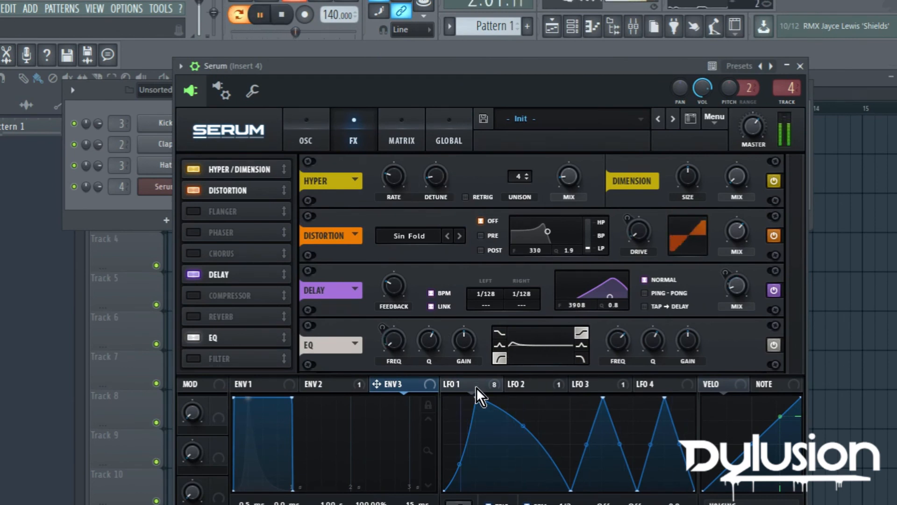
left_click_drag(476, 388, 388, 318)
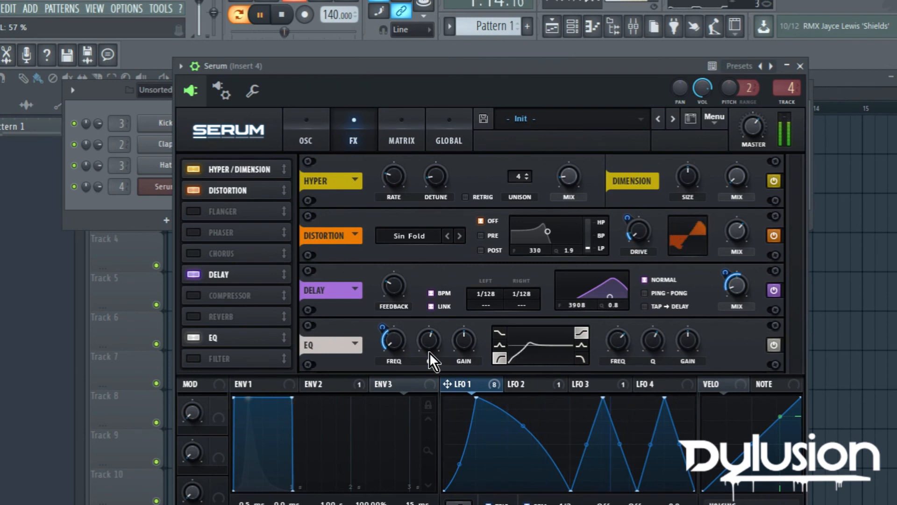
left_click(281, 14)
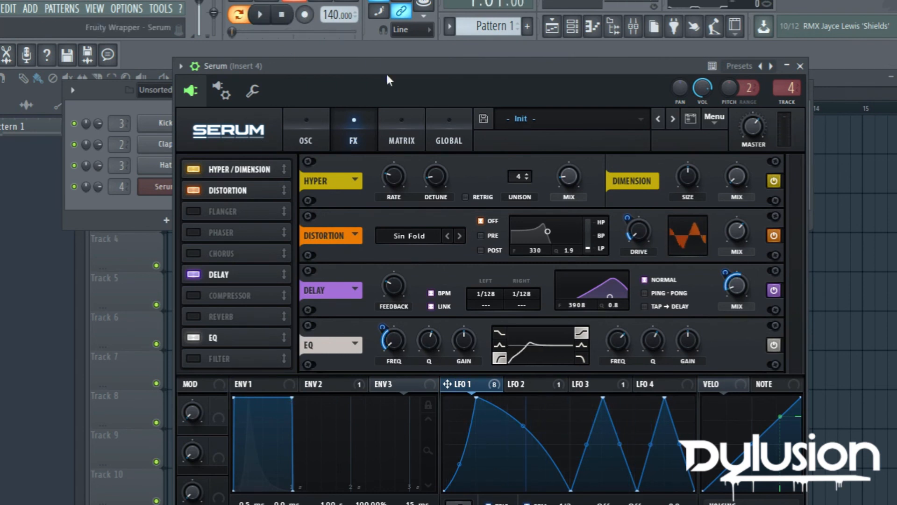
Close Serum, show the mixer and lower Insert 4's fader, checking the level with a short playback
left_click(800, 66)
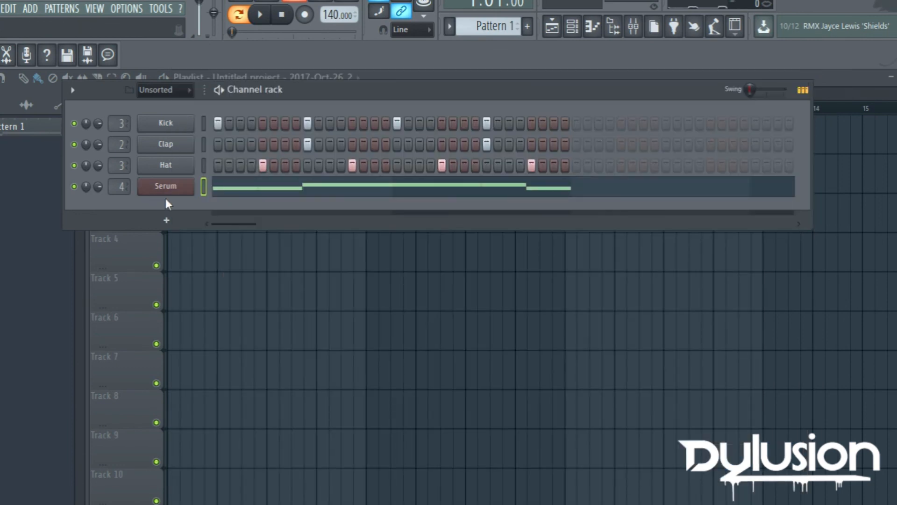
left_click(633, 26)
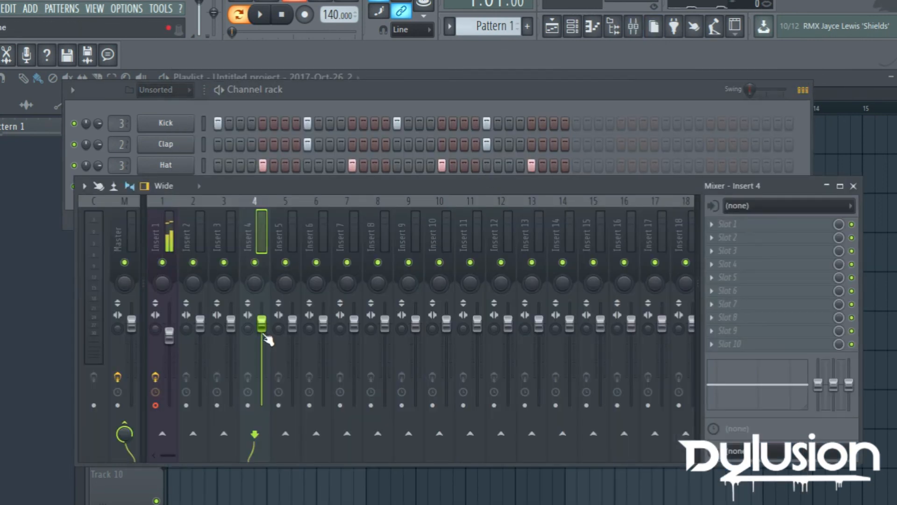
left_click_drag(267, 328, 268, 345)
key("space")
key("space")
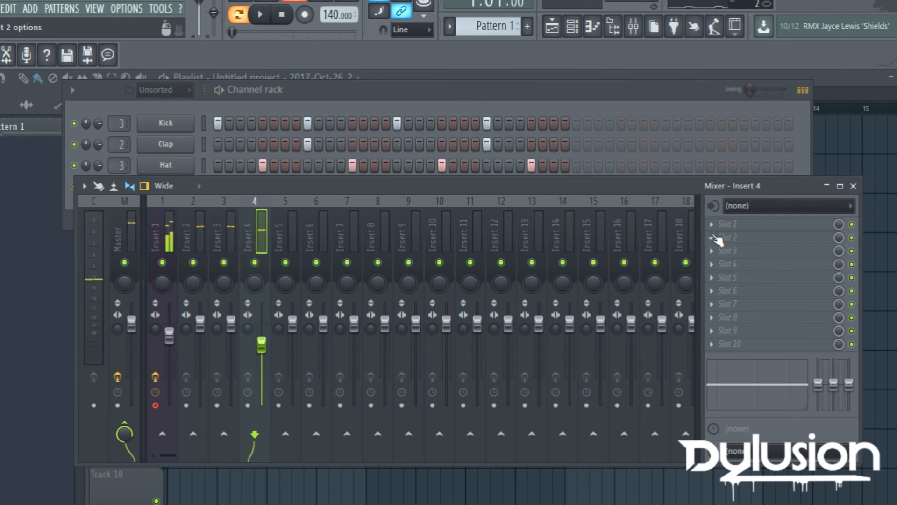
Load Maximus in slot 2 of the Master track with the Clear master RMS preset
left_click(133, 248)
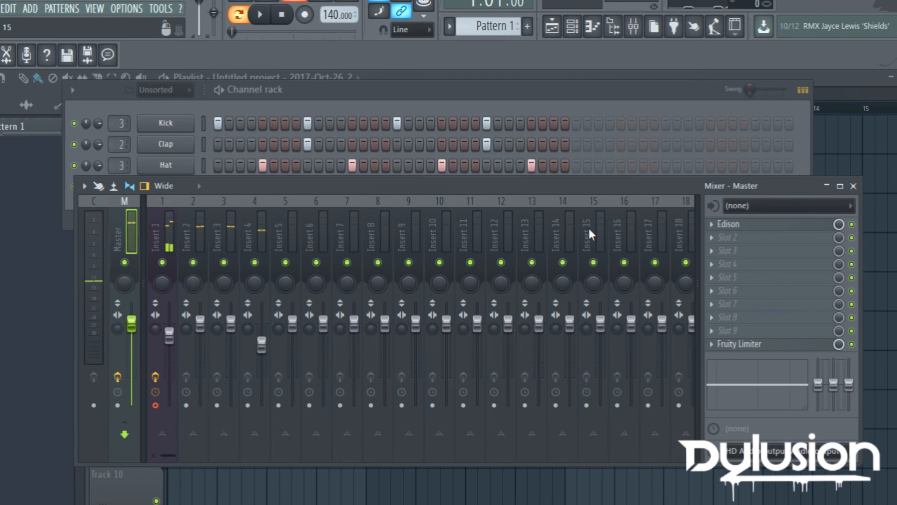
left_click(712, 238)
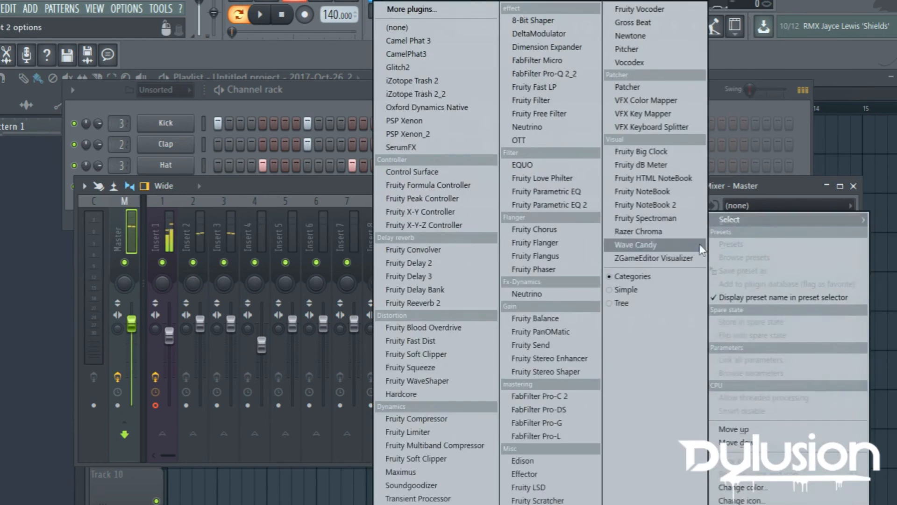
left_click(446, 471)
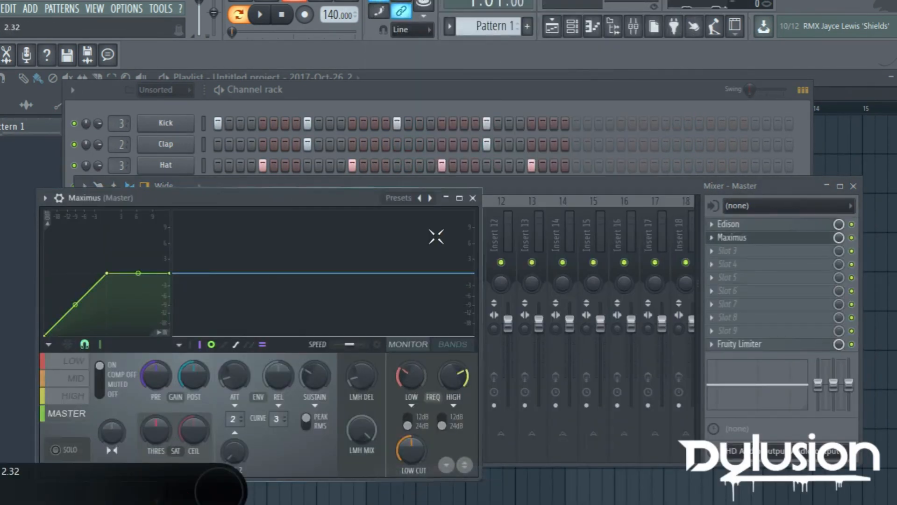
left_click(422, 199)
left_click(467, 354)
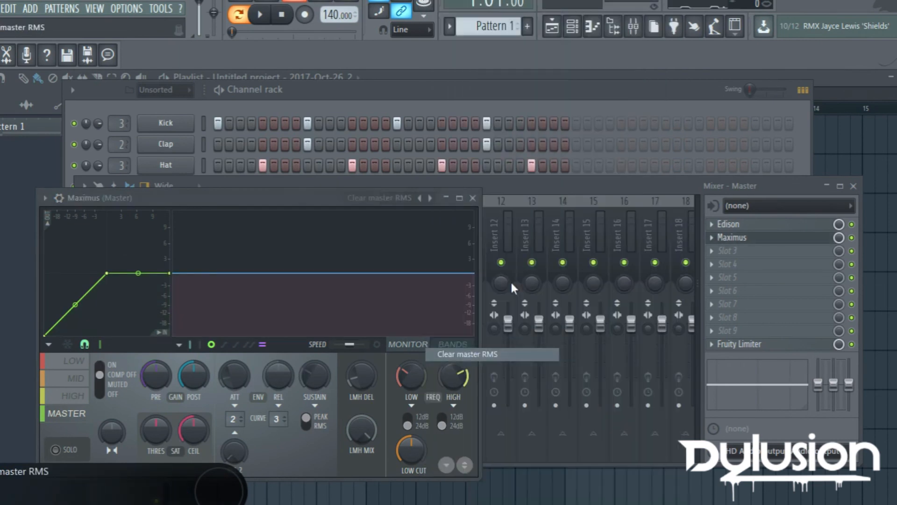
left_click(477, 198)
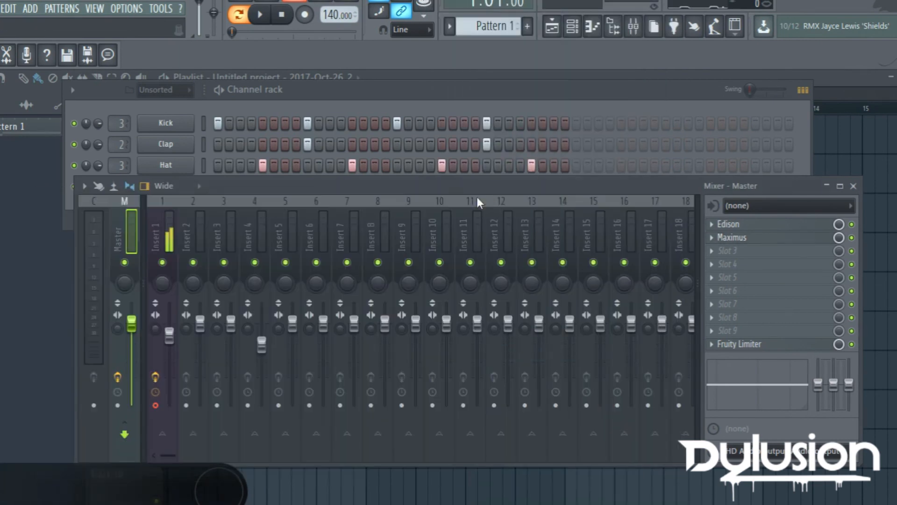
Load Maximus in slot 1 of Insert 4 and start playing the pattern
left_click(258, 238)
left_click(712, 224)
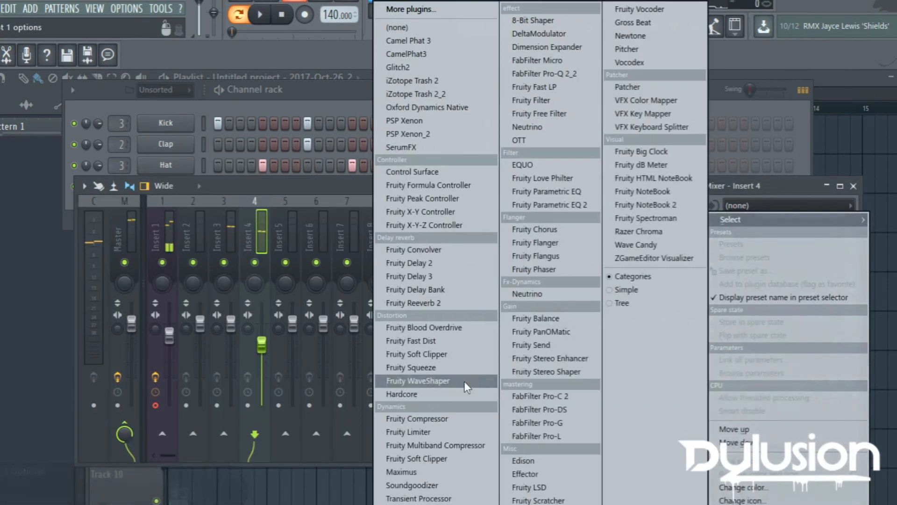
left_click(428, 472)
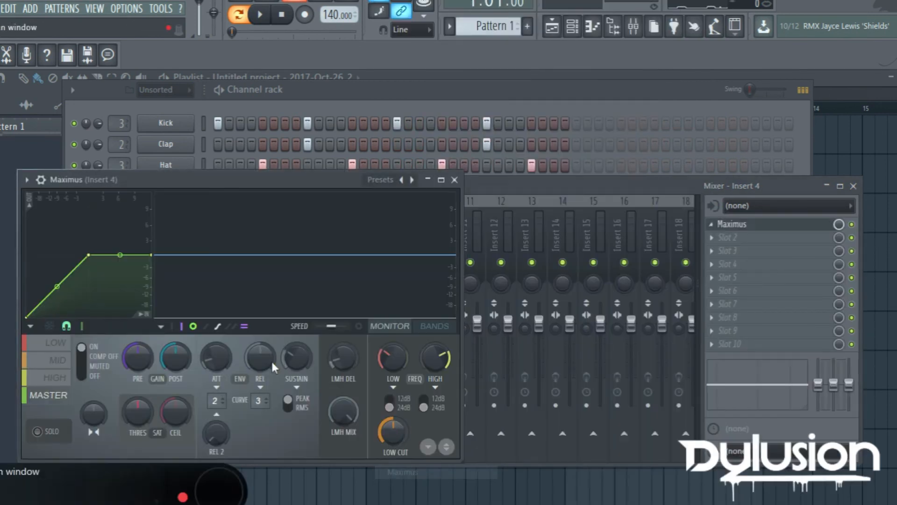
key("space")
Bend the first segment of Maximus's master curve moderately upward, trim Insert 4's fader, and stop playback
left_click_drag(59, 286, 57, 260)
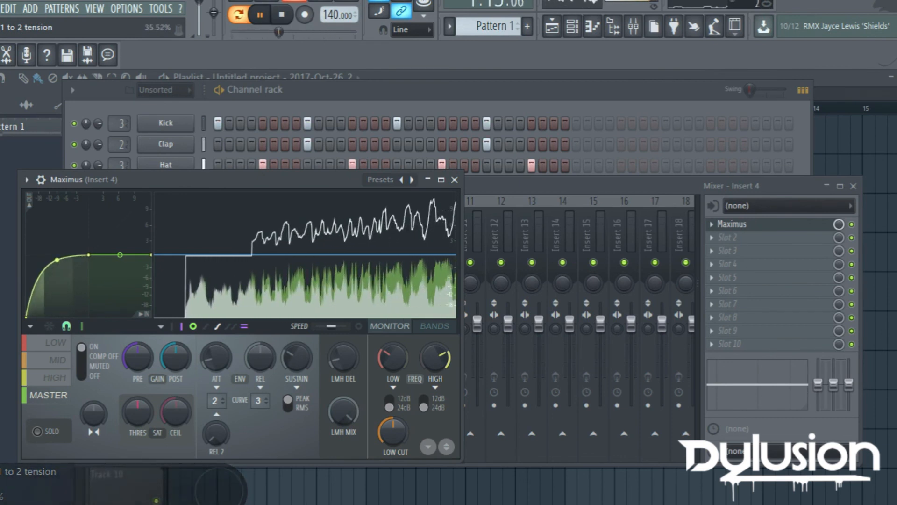
left_click_drag(55, 260, 56, 265)
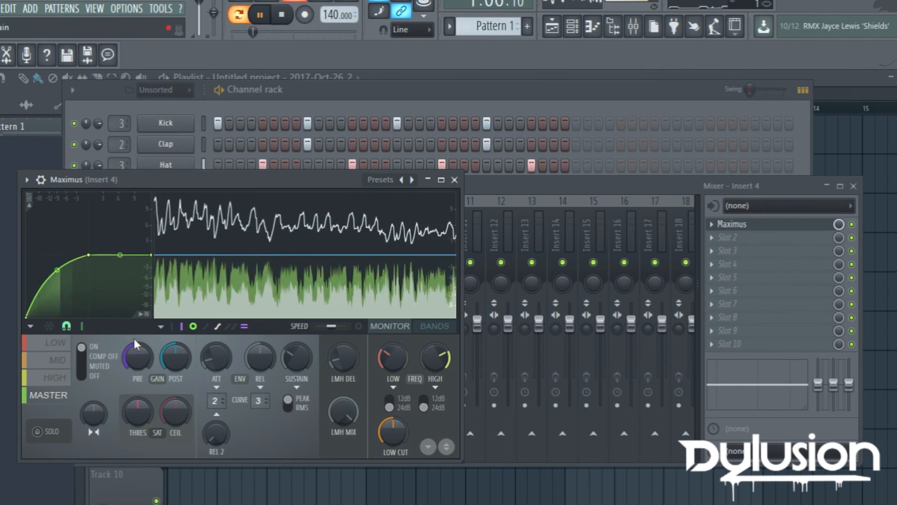
left_click(454, 179)
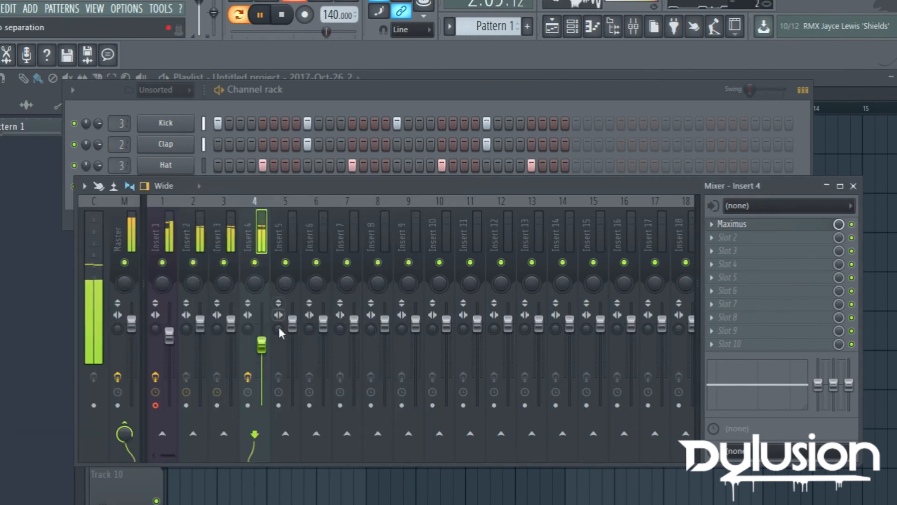
left_click_drag(262, 342, 262, 347)
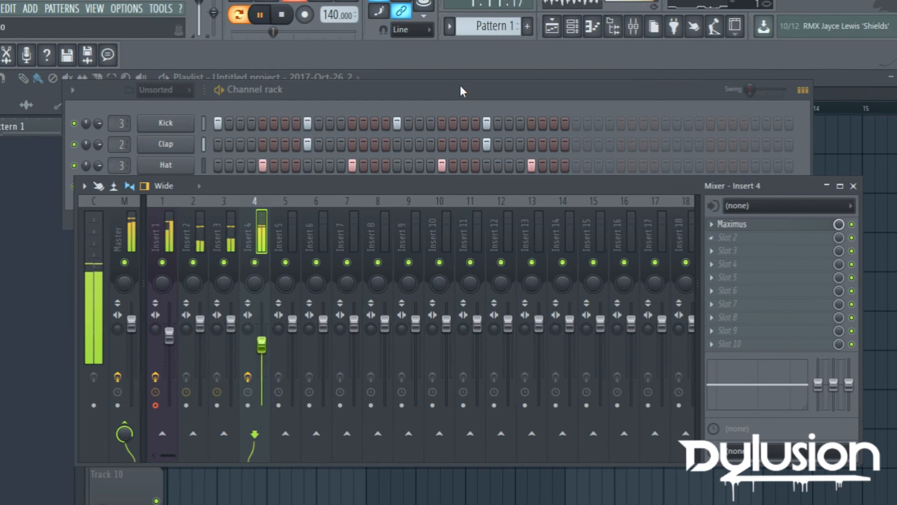
left_click(291, 23)
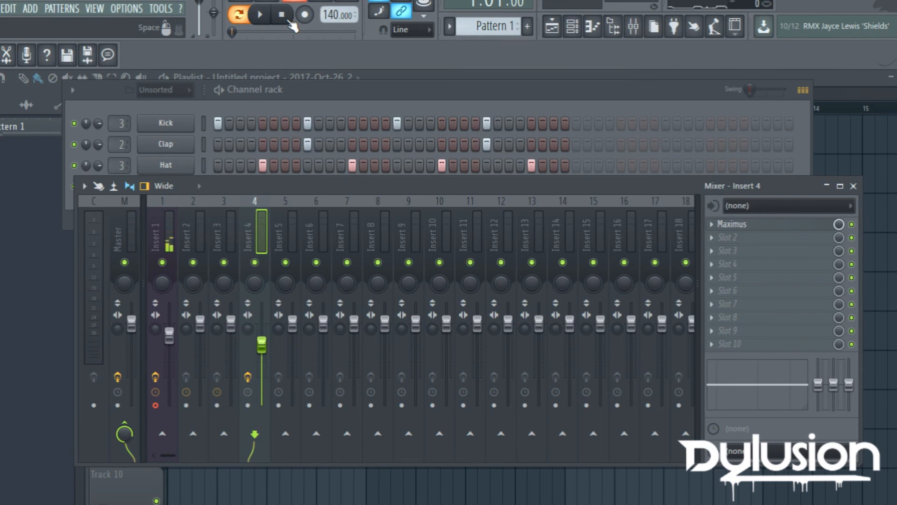
Load Fruity Blood Overdrive in slot 2 of Insert 4 and reduce its mix level during playback
left_click(735, 241)
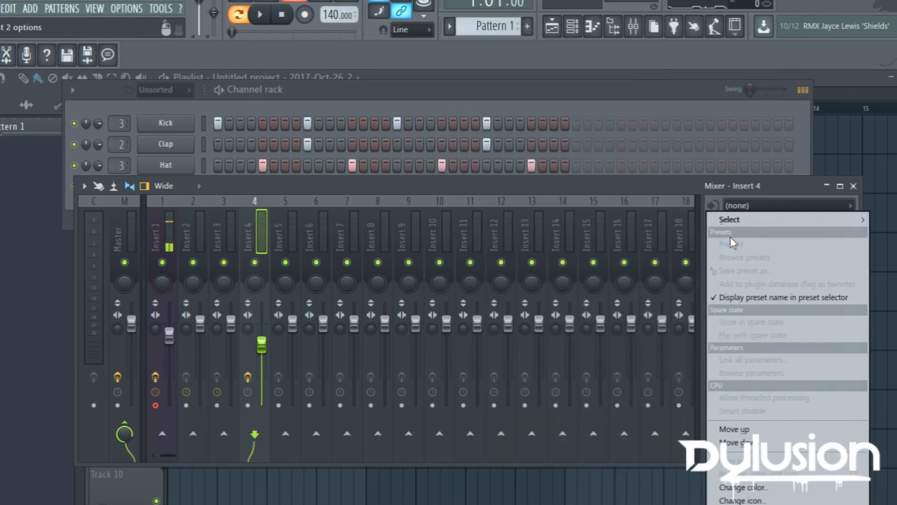
mouse_move(730, 222)
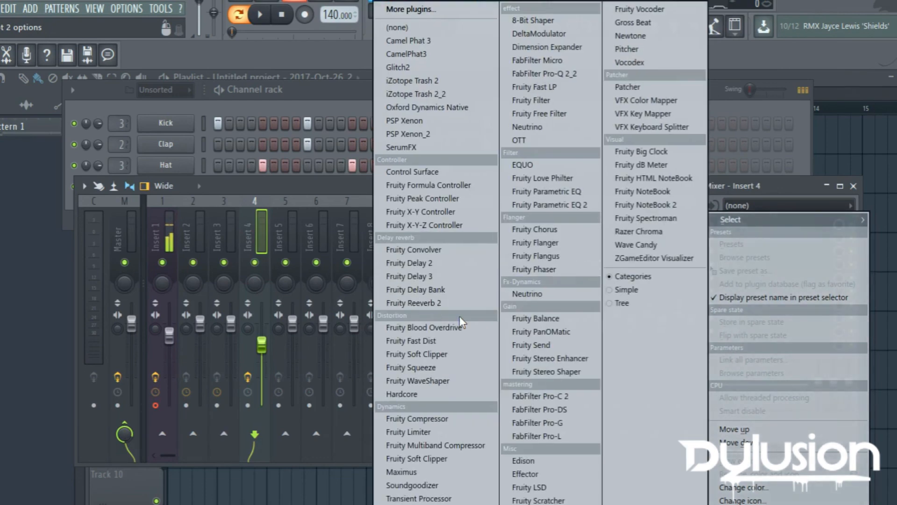
left_click(456, 329)
key("space")
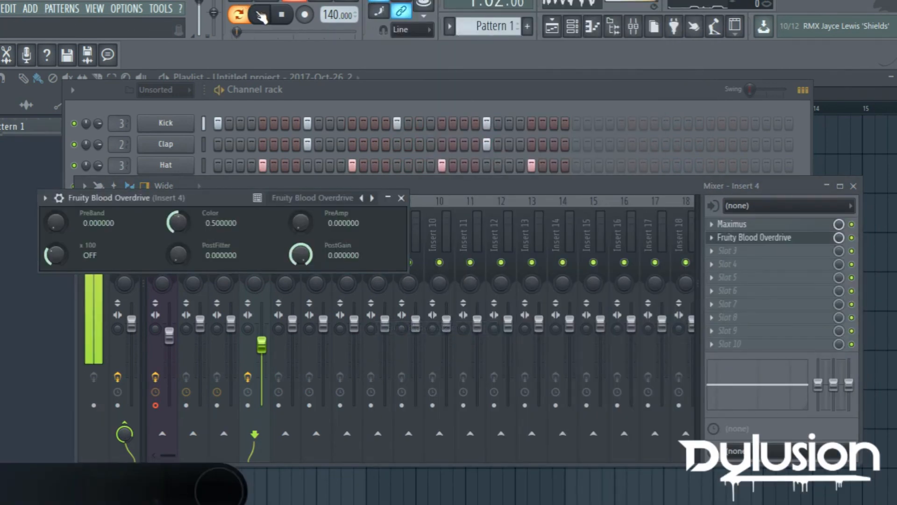
left_click(836, 239)
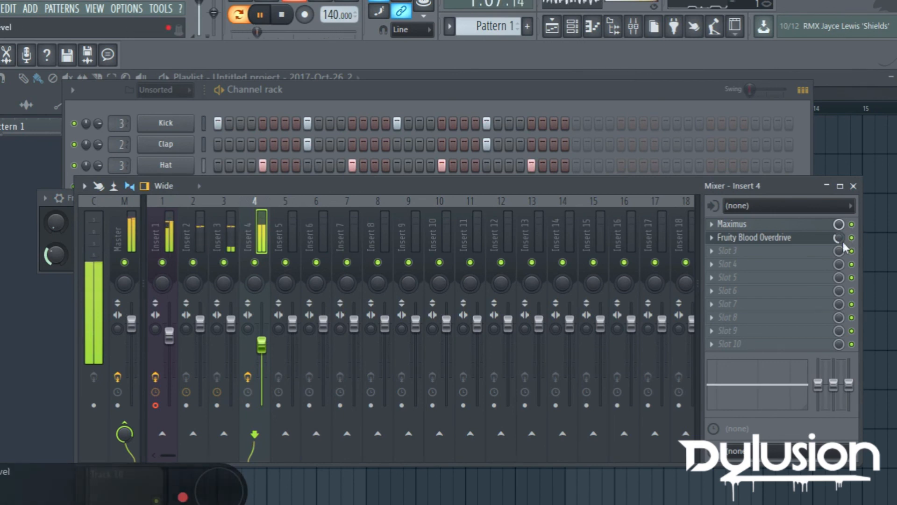
Cut Insert 4's low EQ band at 90 Hz to -18.0 dB, lower its fader to -9.6 dB, and stop playback
left_click_drag(818, 384, 818, 409)
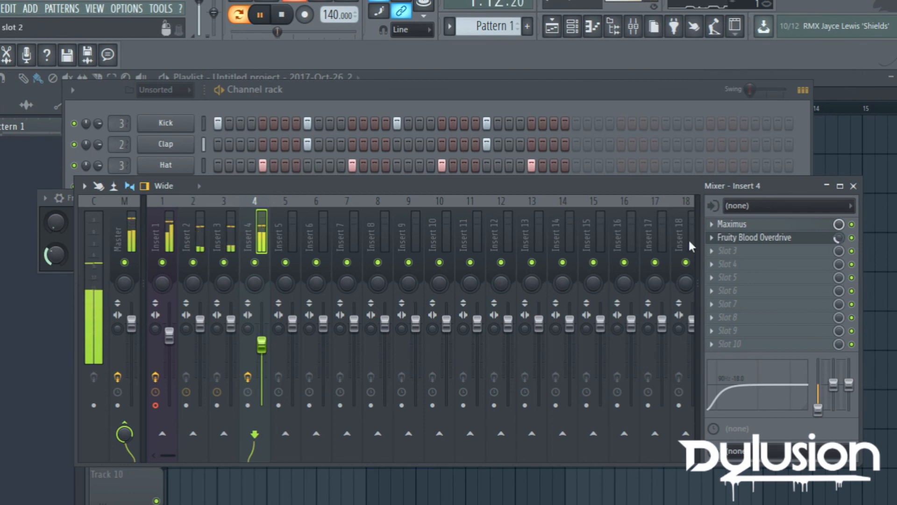
left_click_drag(261, 345, 261, 355)
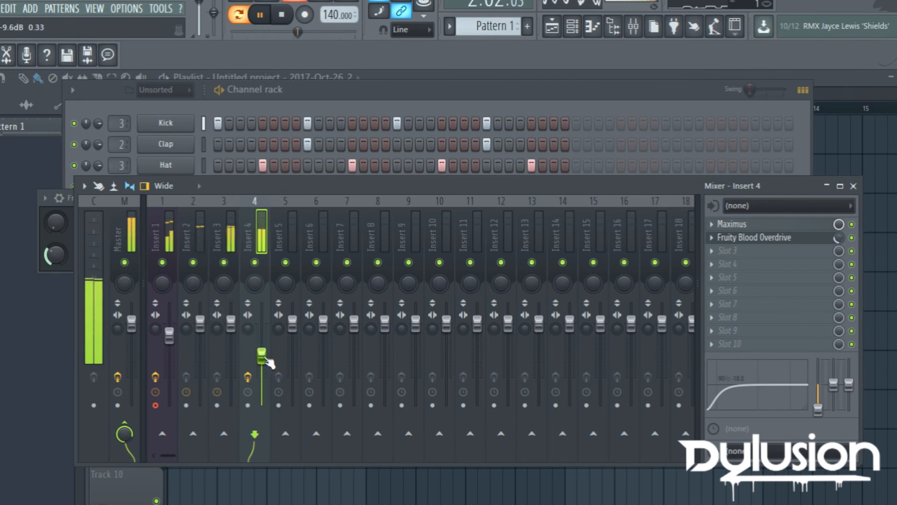
left_click(280, 21)
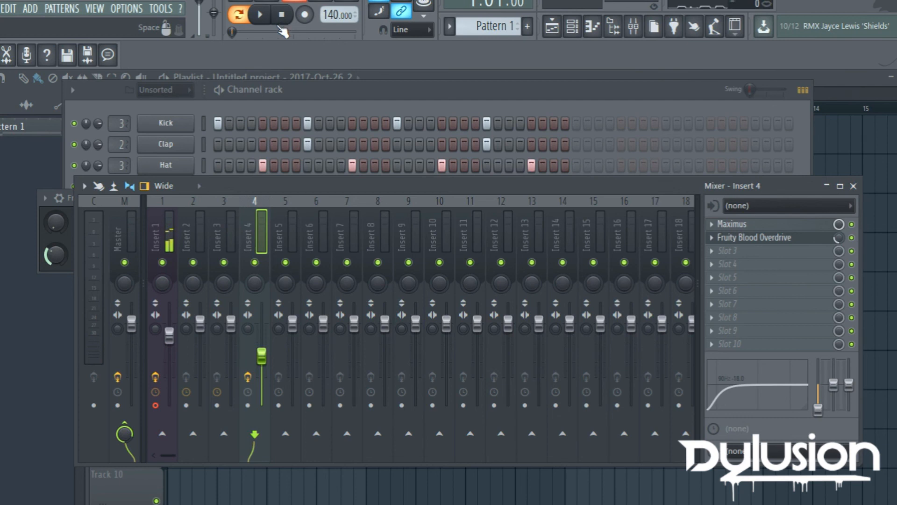
Move the mixer below the channel rack and close the Fruity Blood Overdrive window
left_click_drag(371, 186, 388, 241)
left_click(401, 198)
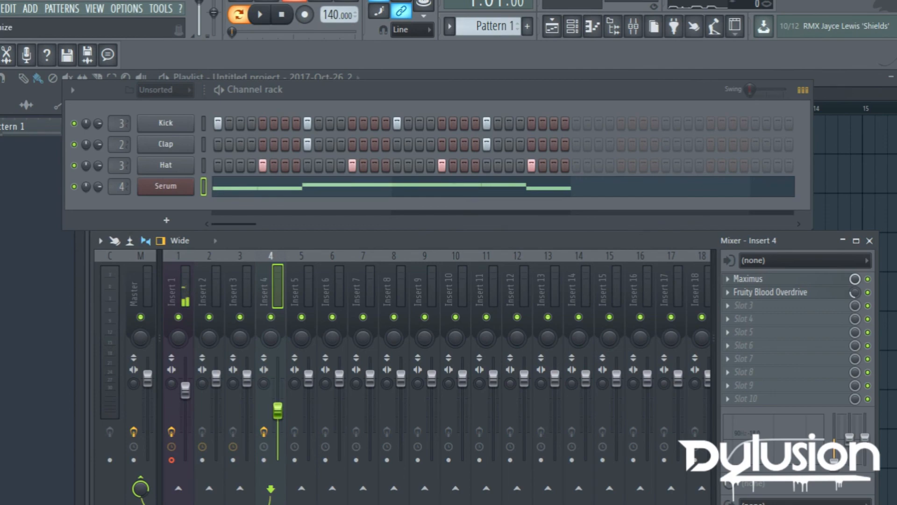
left_click(663, 352)
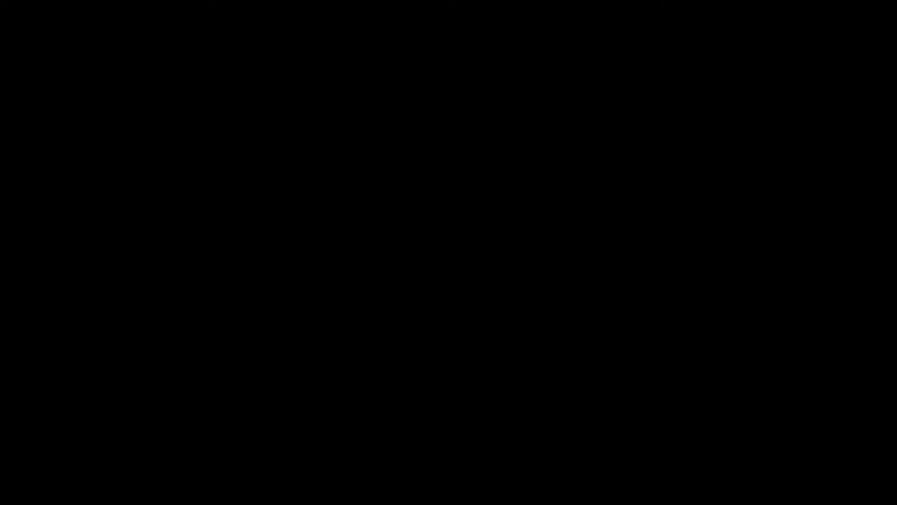